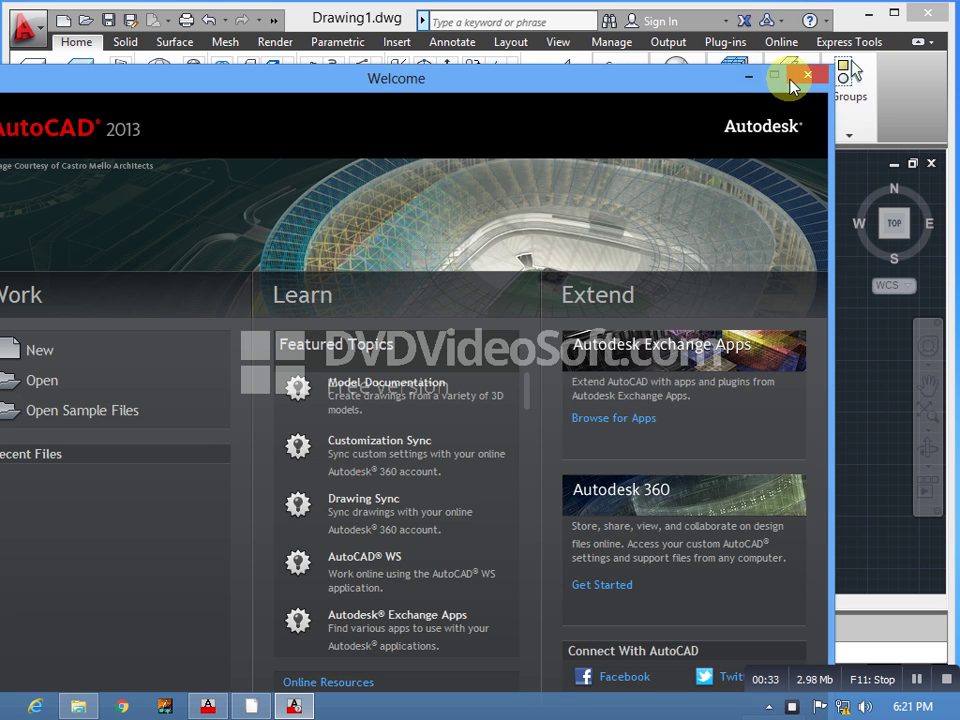
- Close the Welcome window and show the classic menu bar above the ribbon
left_click(800, 77)
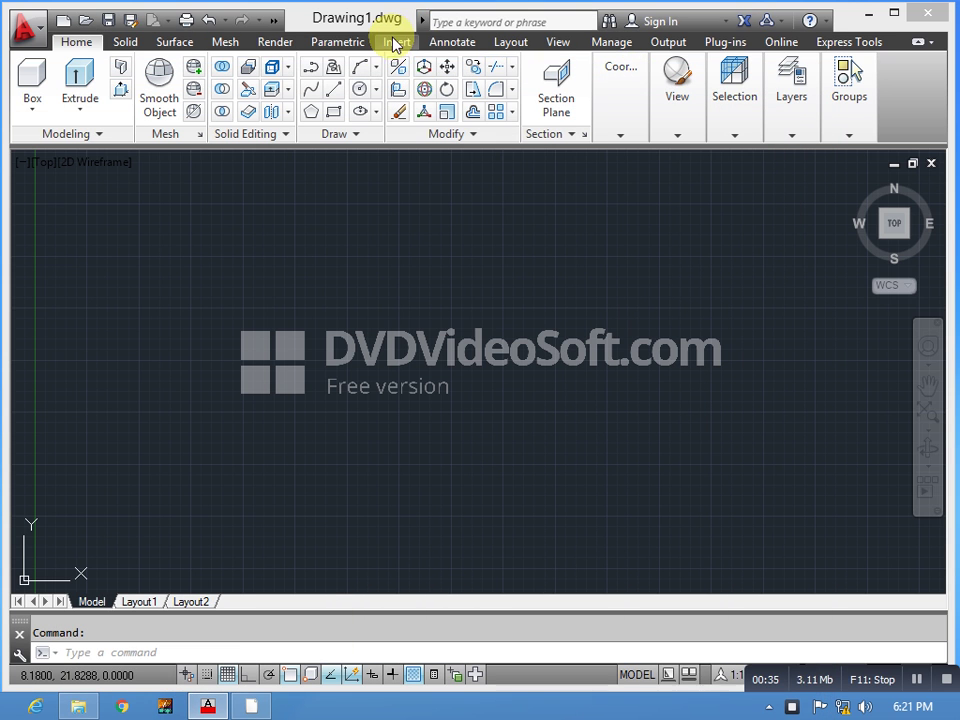
left_click(440, 20)
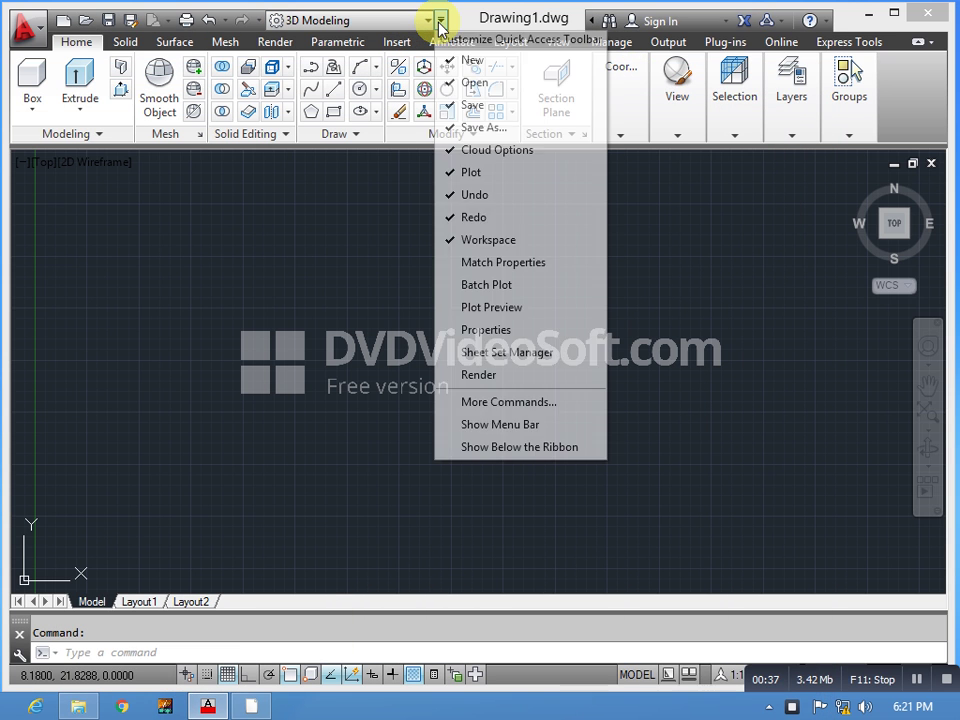
left_click(468, 423)
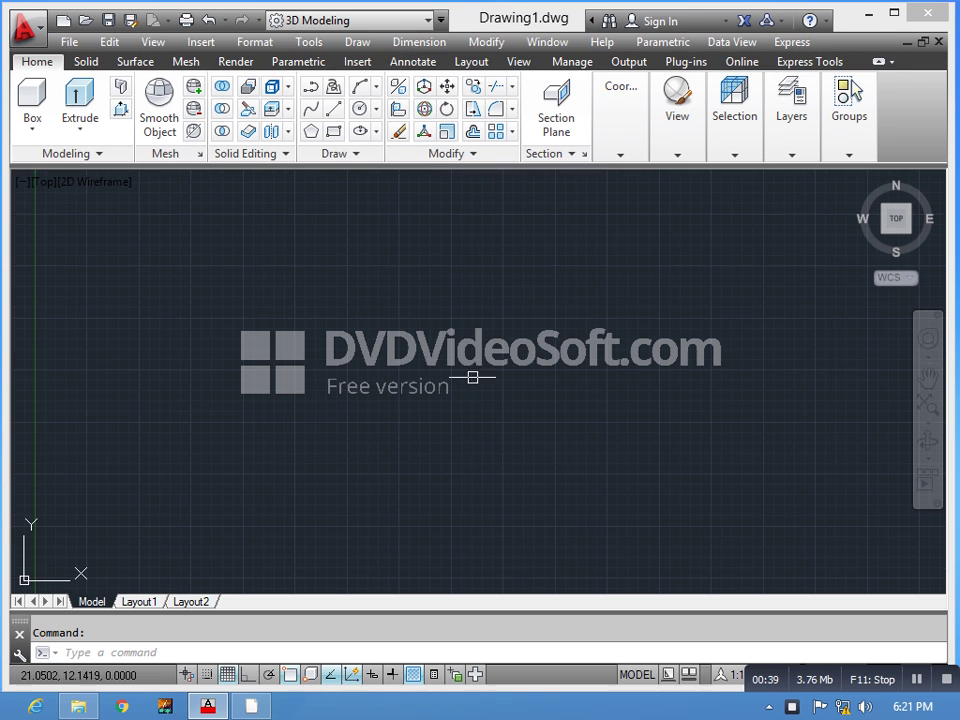
- Switch the workspace to AutoCAD Classic and close the floating mesh toolbar
left_click(427, 21)
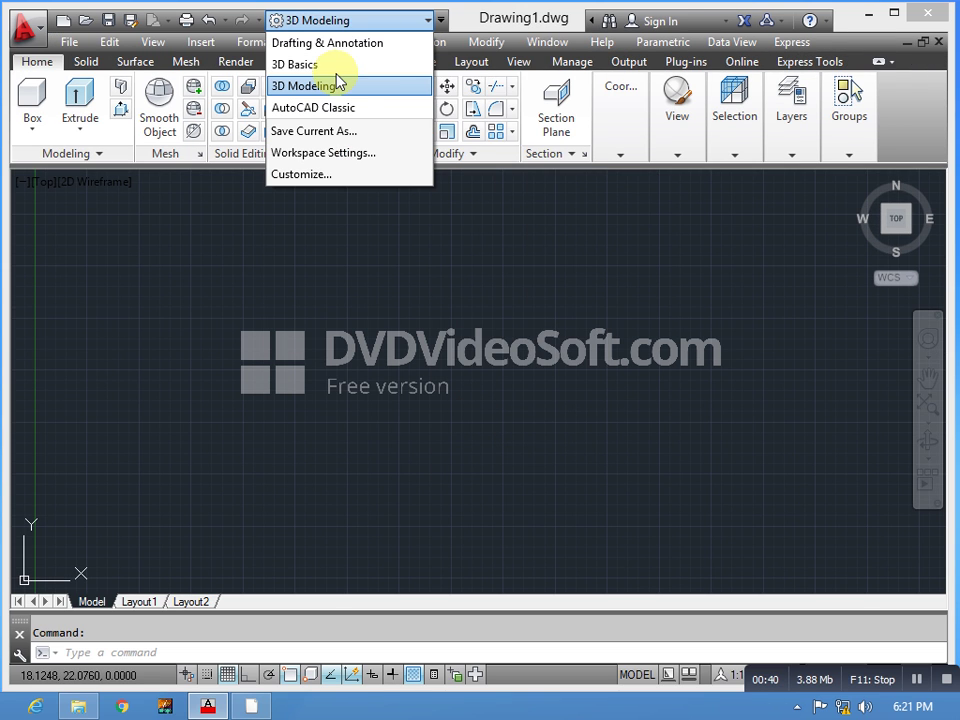
left_click(377, 110)
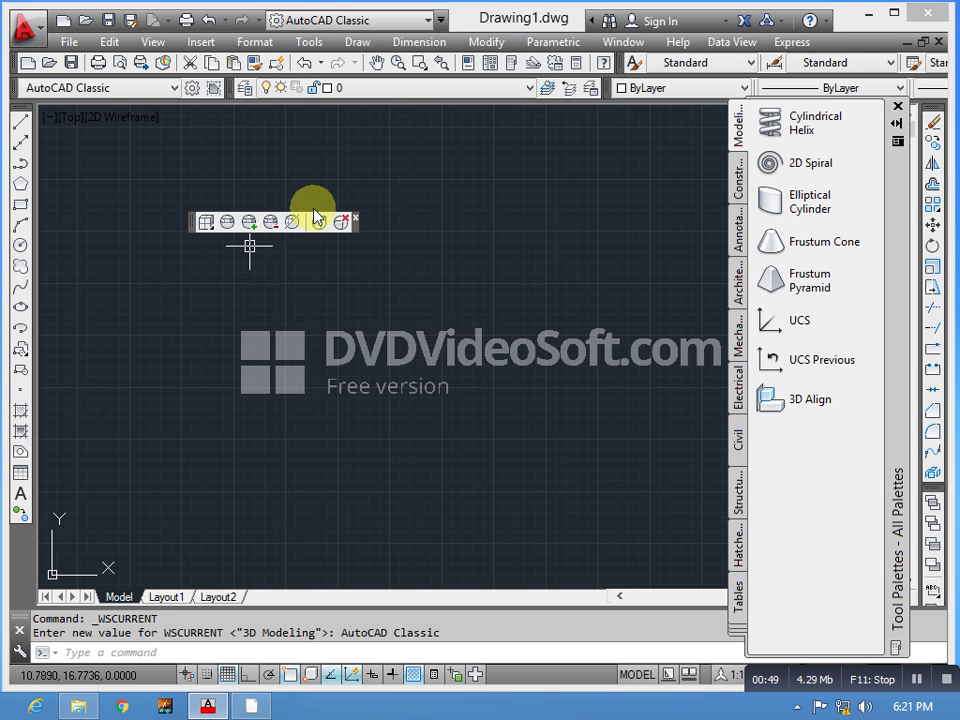
left_click(355, 218)
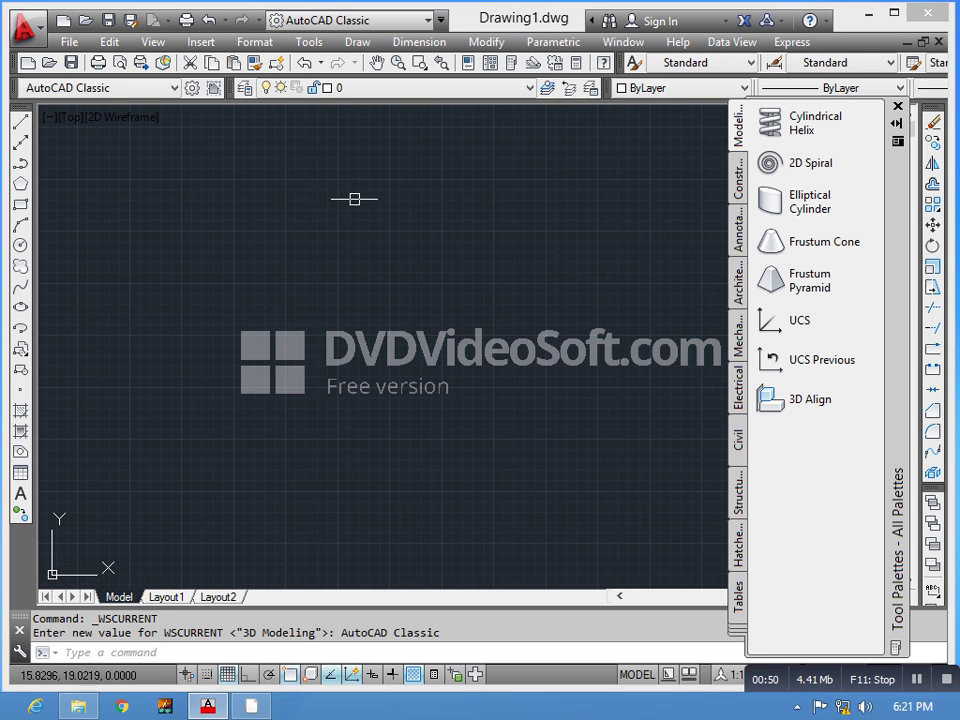
left_click(355, 42)
mouse_move(425, 62)
mouse_move(425, 40)
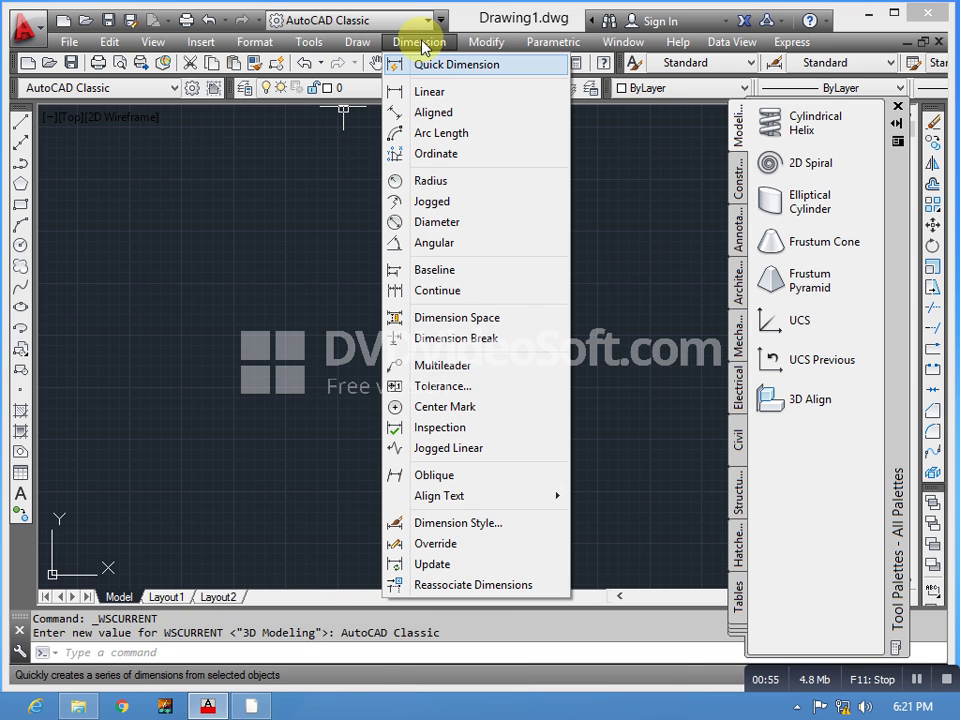
left_click(403, 22)
left_click(405, 26)
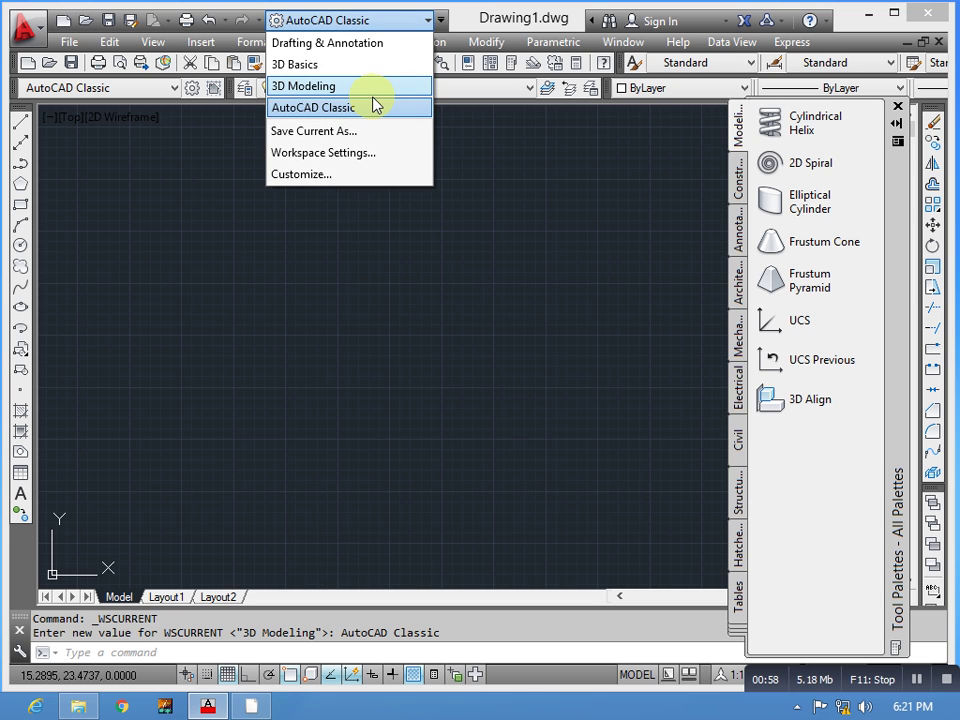
left_click(333, 291)
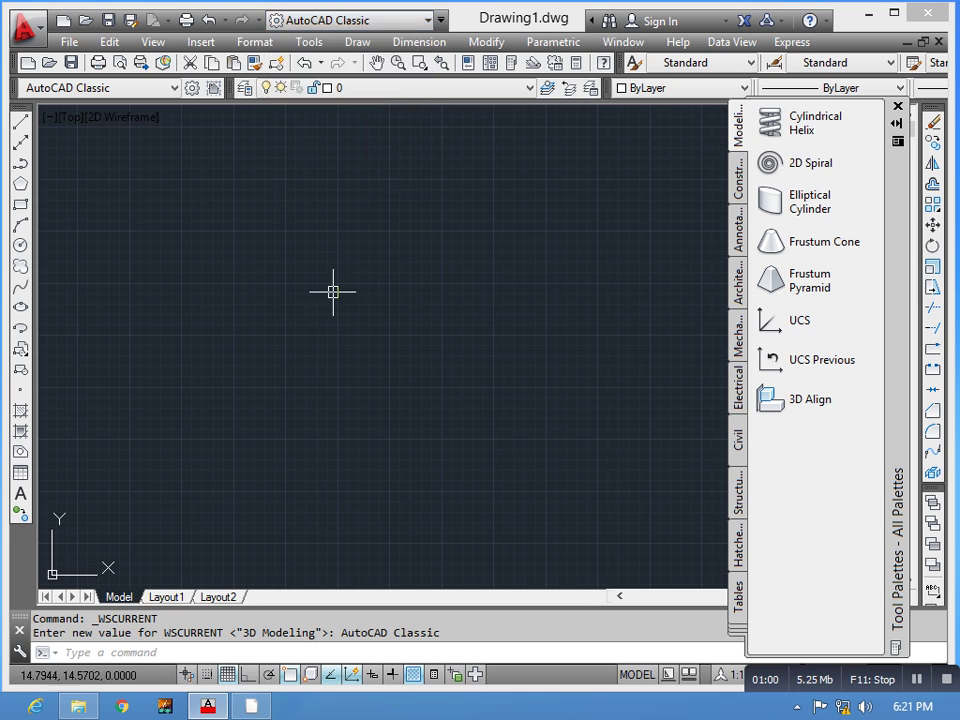
left_click(230, 252)
left_click(221, 251)
- Switch the workspace back to 3D Modeling and look through its Home, Solid, Surface and Mesh tools
left_click(397, 23)
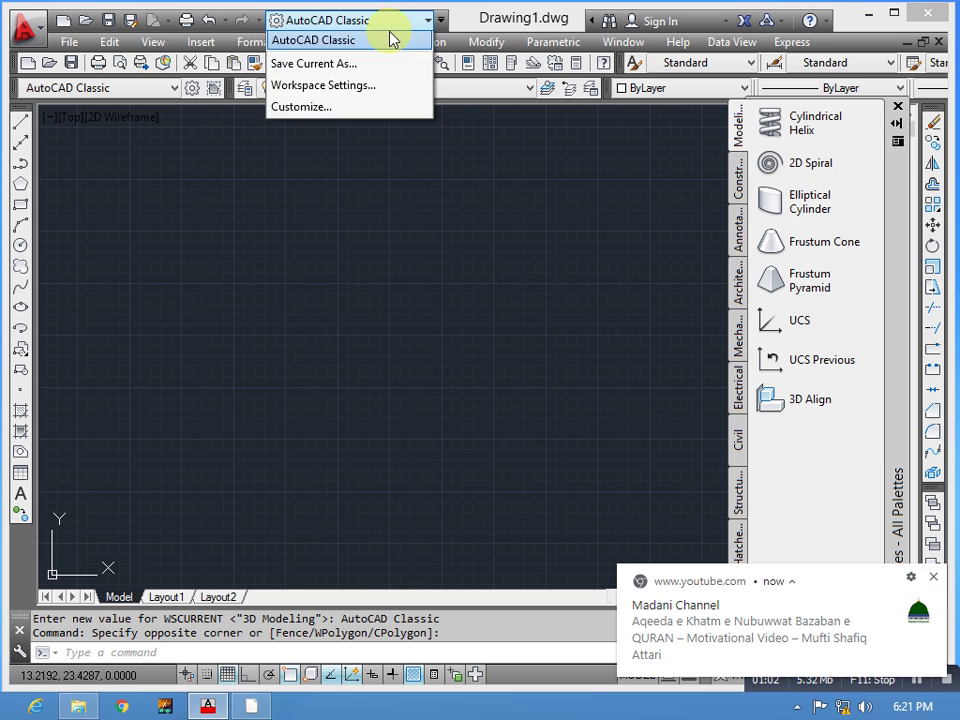
left_click(392, 86)
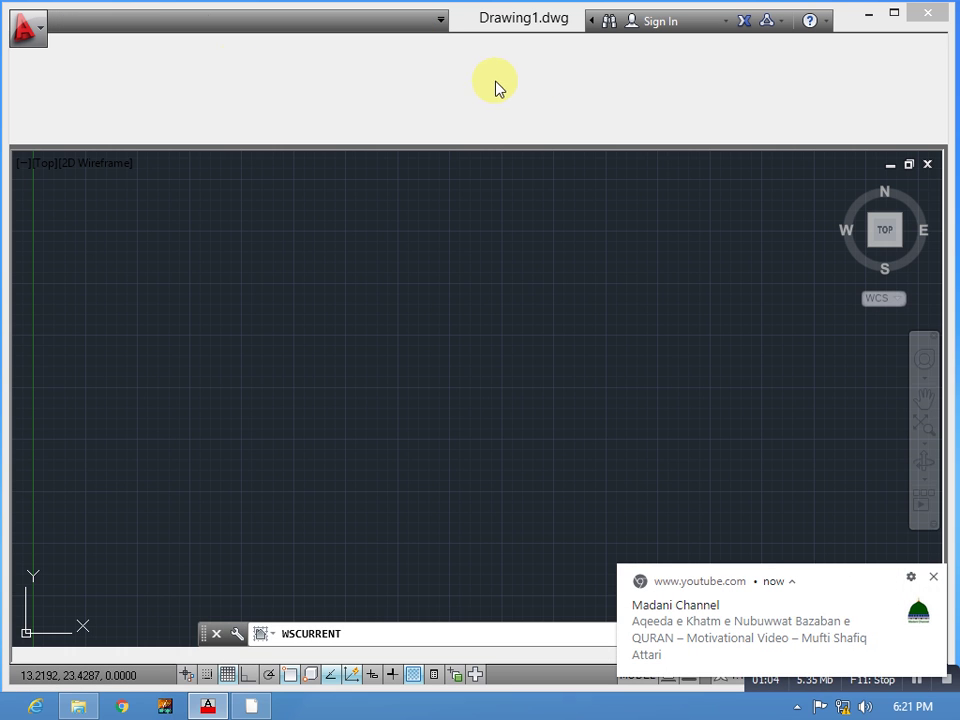
left_click(122, 43)
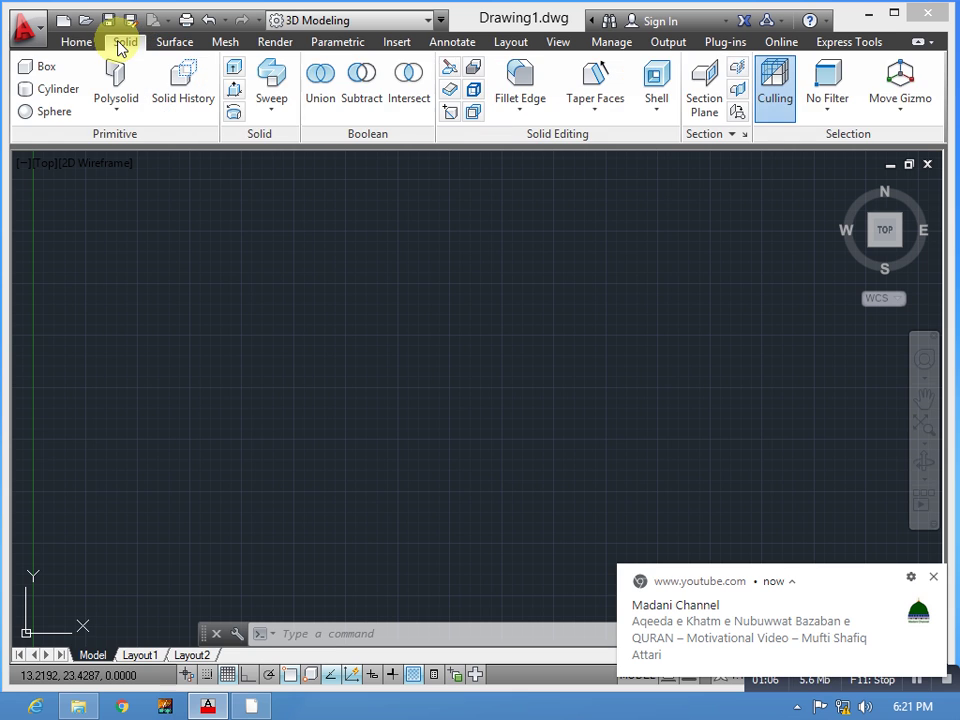
left_click(77, 42)
left_click(123, 42)
left_click(170, 42)
left_click(224, 42)
left_click(173, 42)
left_click(124, 42)
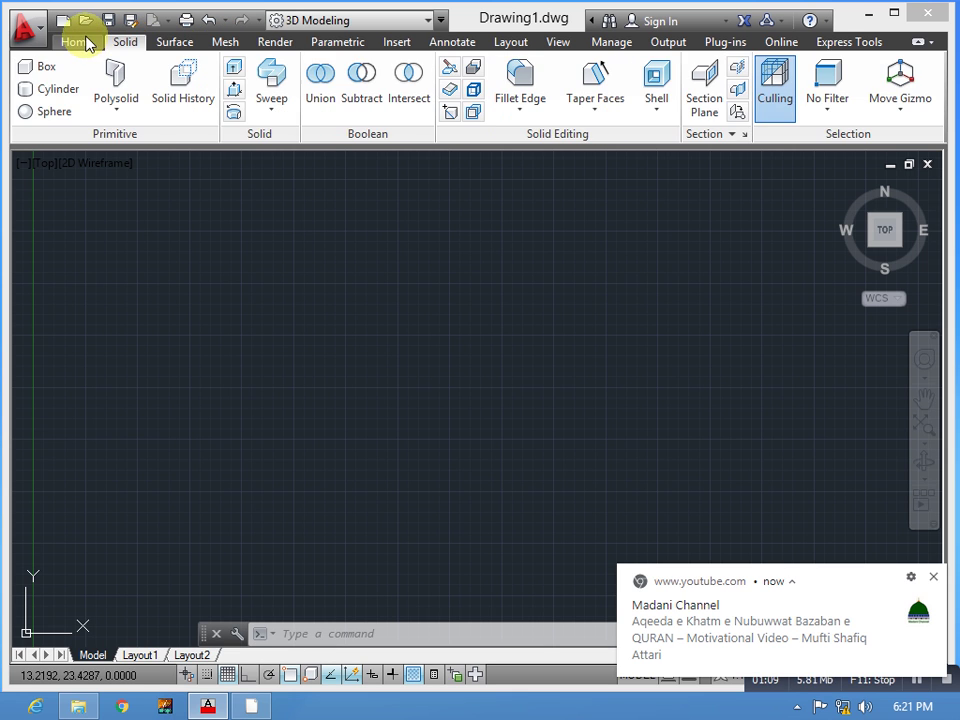
left_click(86, 42)
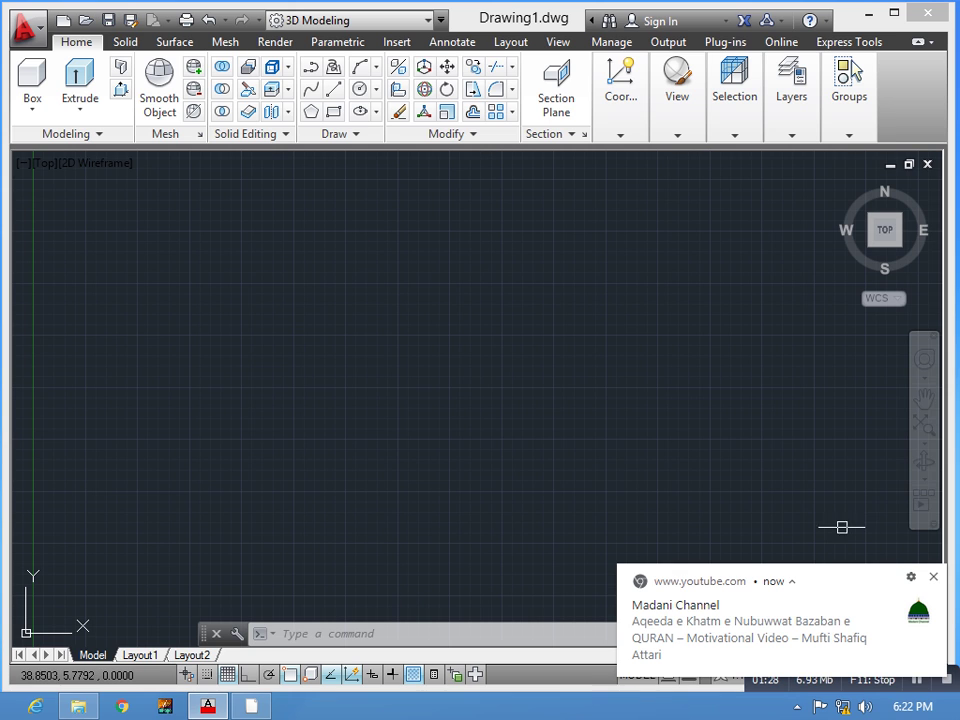
left_click(934, 578)
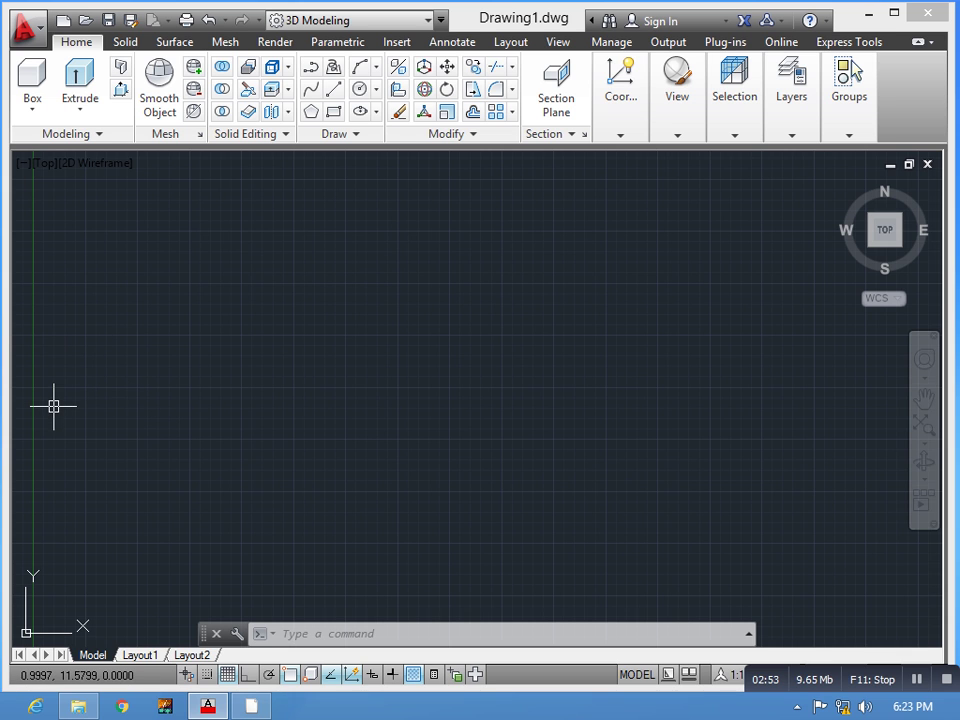
- Set the workspace to AutoCAD Classic and close the floating mesh toolbar and the tool palettes
left_click(418, 22)
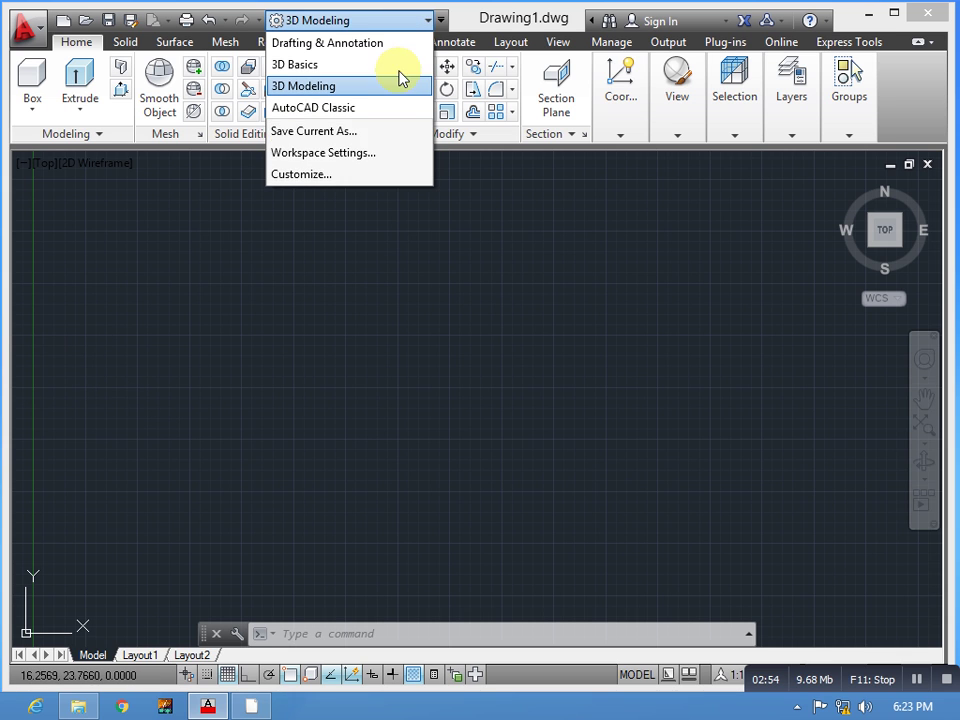
left_click(364, 110)
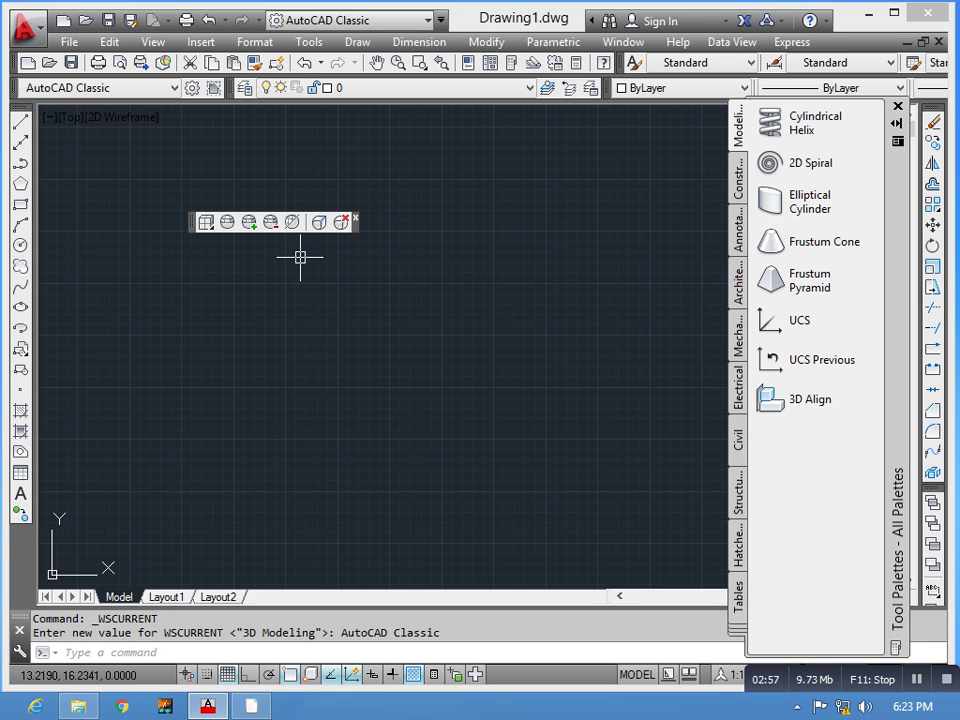
left_click(356, 217)
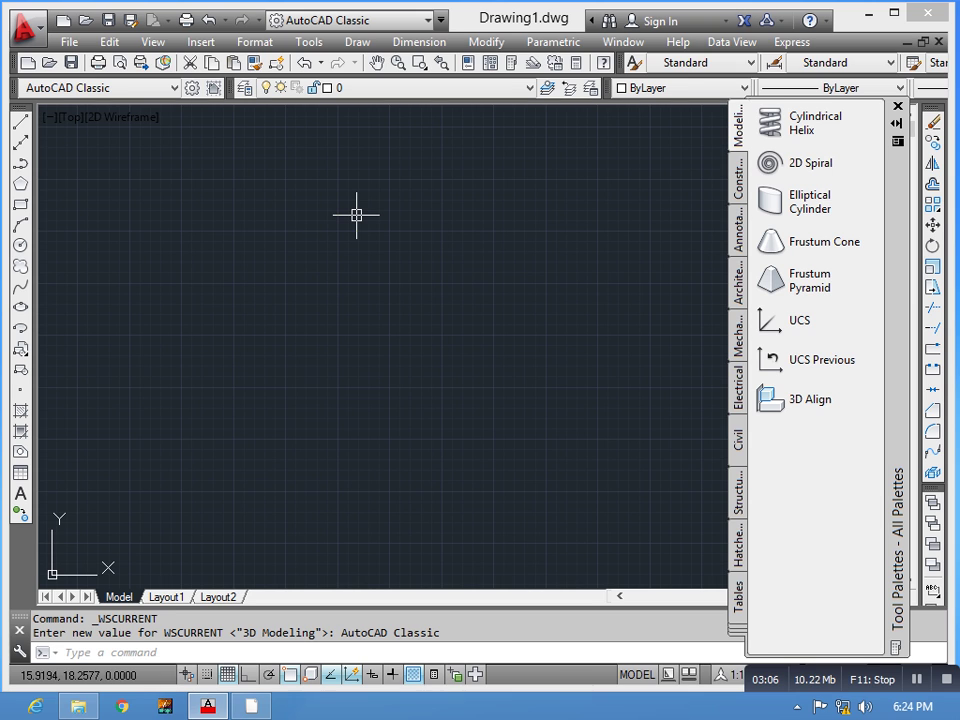
left_click(897, 106)
scroll(408, 278, "up", 2)
left_click(370, 41)
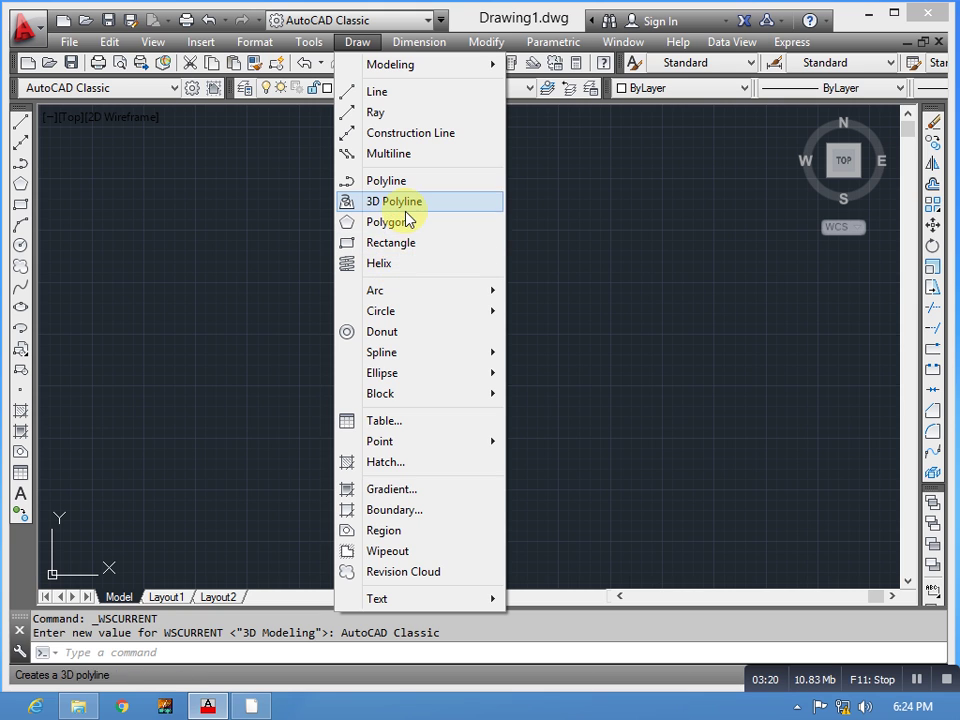
mouse_move(419, 325)
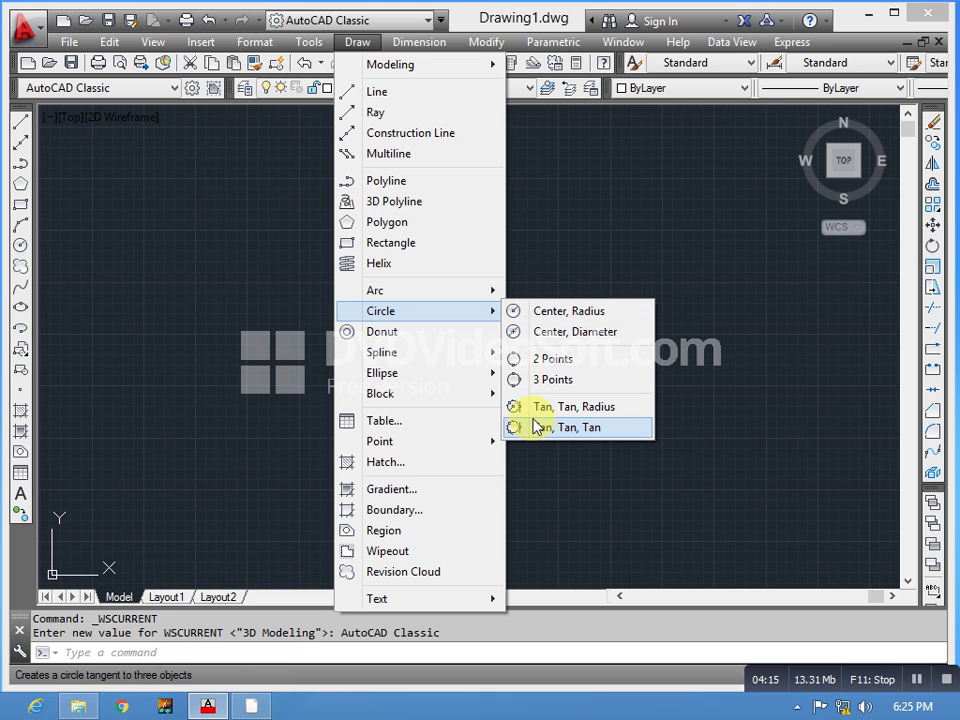
left_click(544, 278)
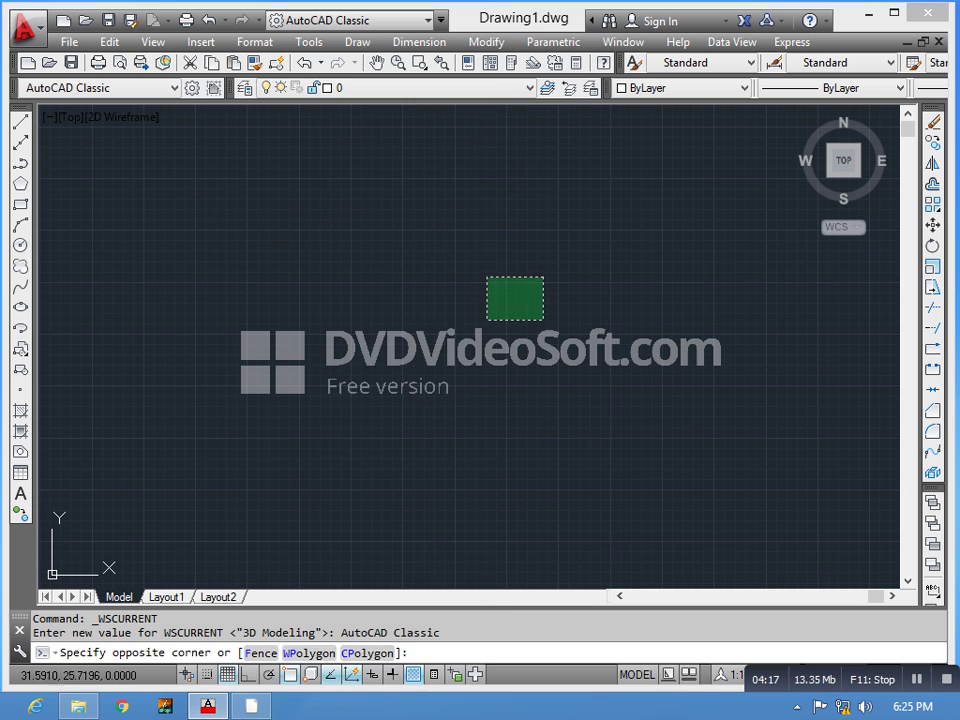
key("Escape")
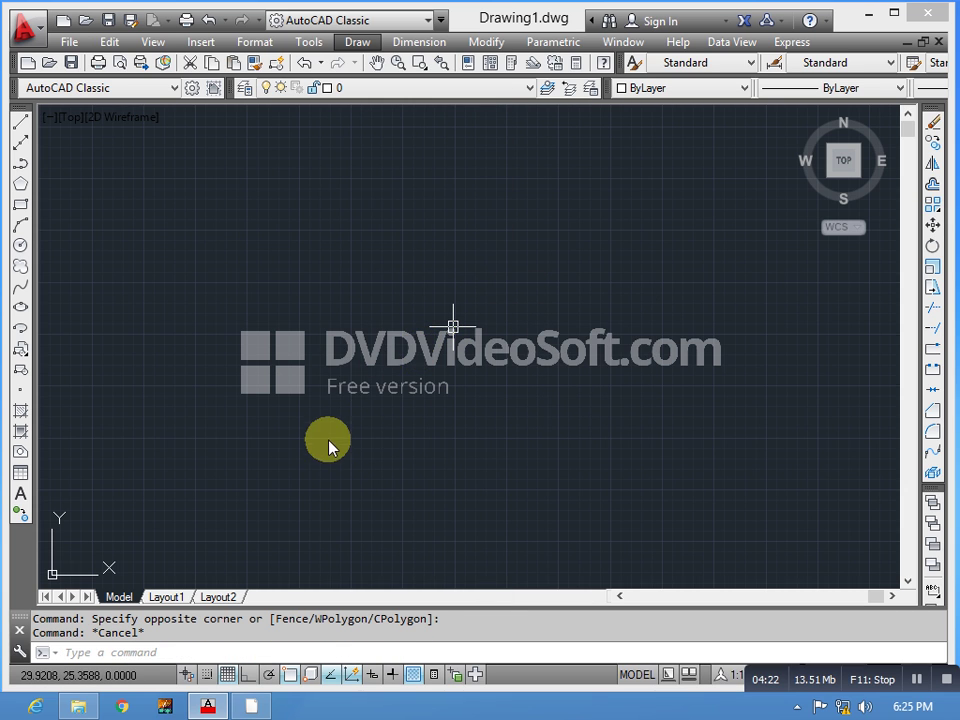
- Start the UNITS command and set the length type to Decimal with a precision of 0
type("un")
key("Return")
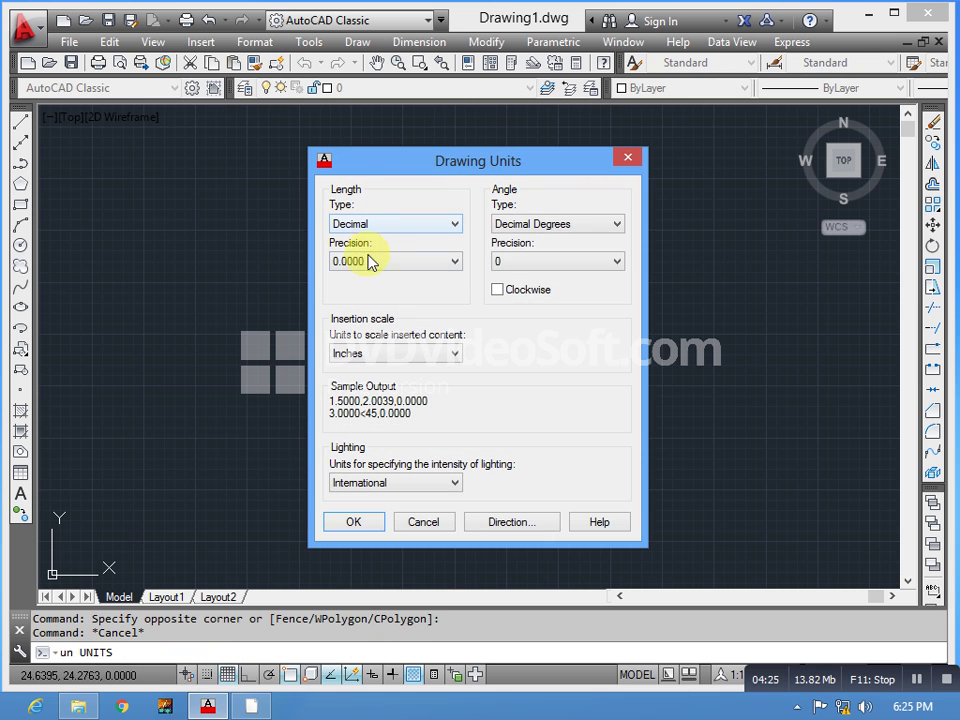
left_click(371, 261)
left_click(364, 261)
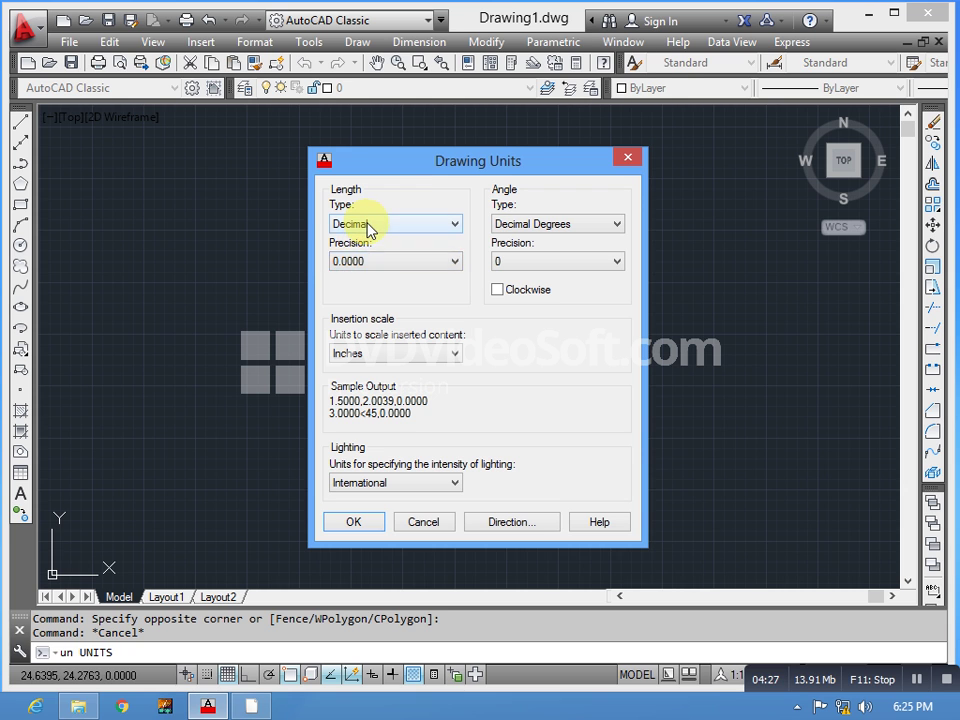
left_click(367, 225)
left_click(372, 253)
left_click(371, 261)
left_click(368, 278)
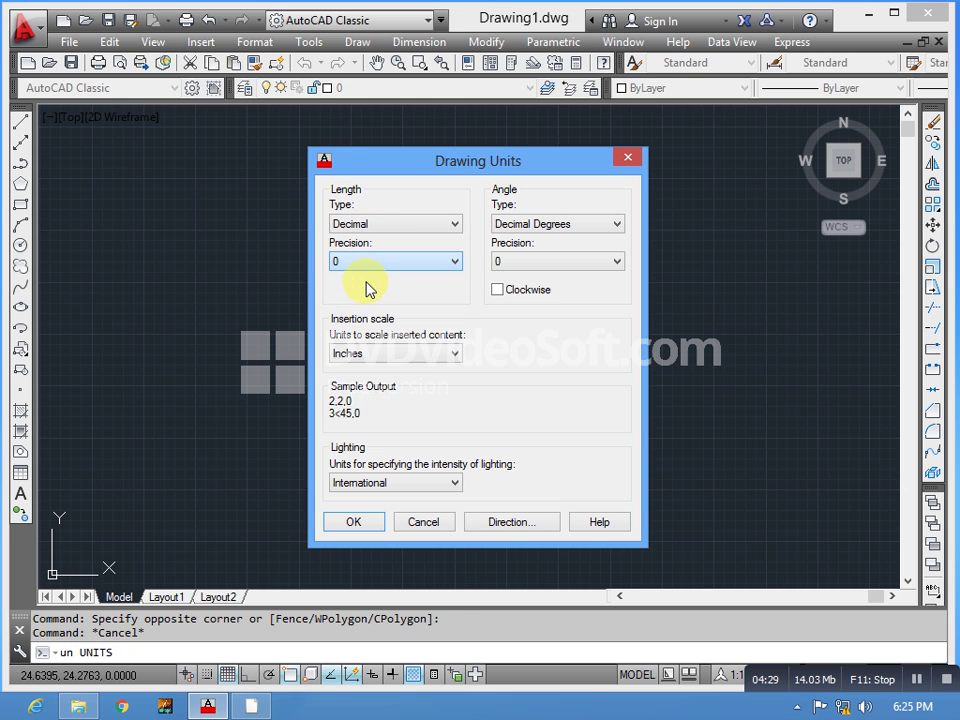
left_click(344, 356)
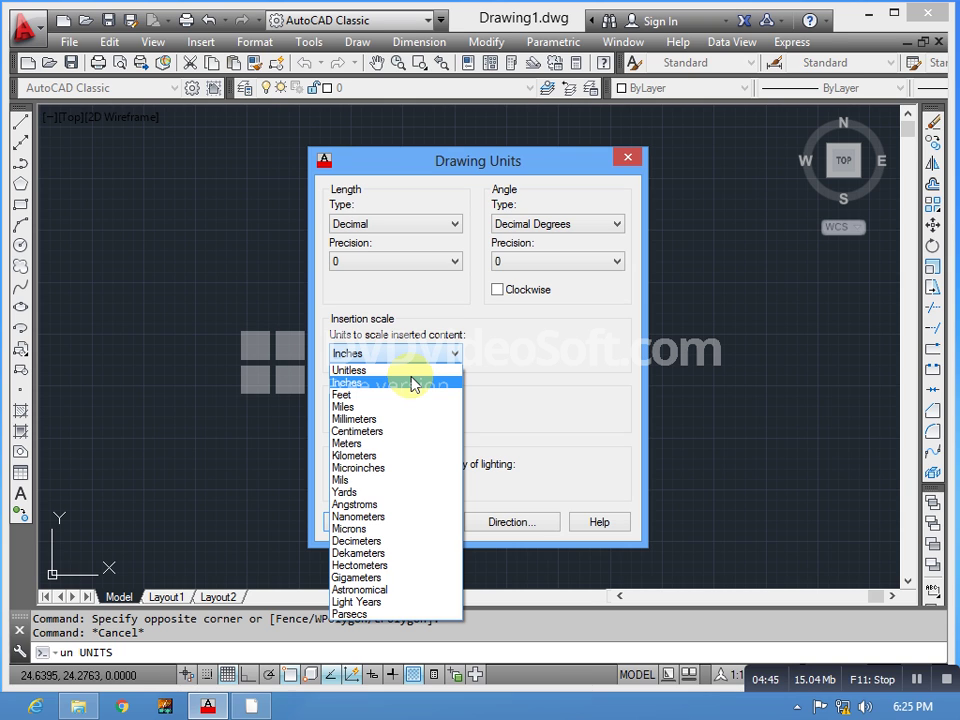
key("Up")
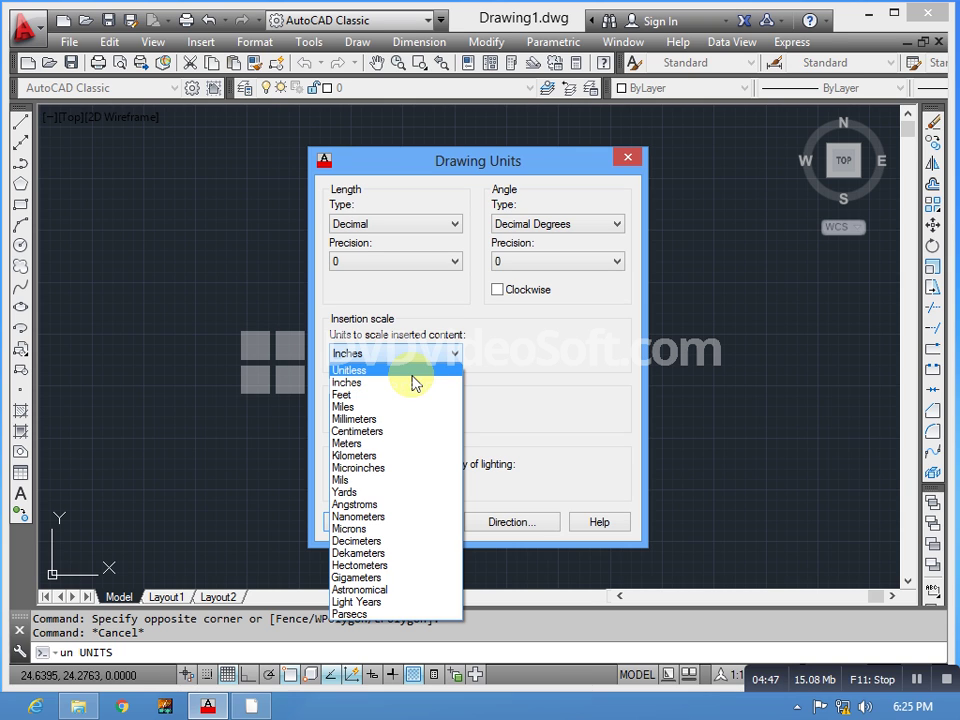
left_click(520, 337)
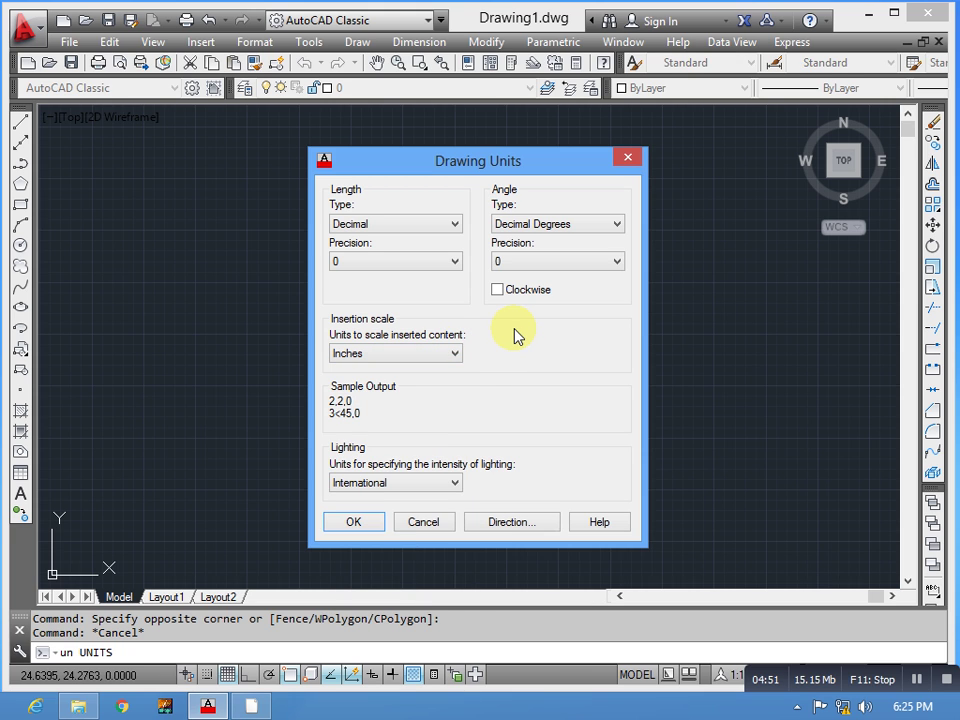
left_click(412, 355)
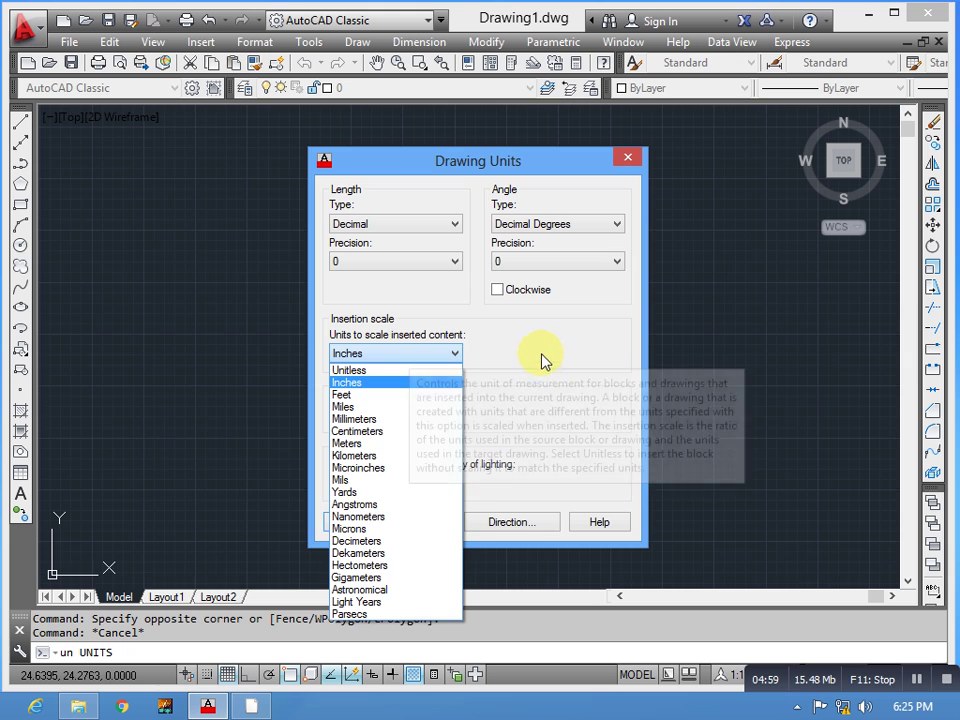
left_click(543, 362)
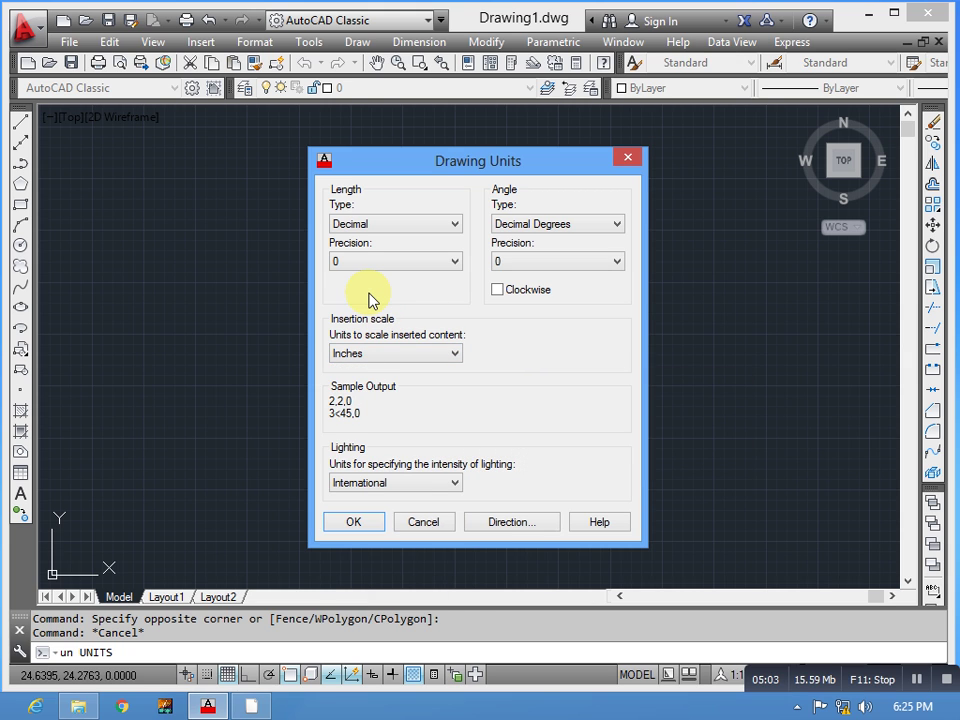
- Choose Decimal as the length type again and set the insertion scale units to Millimeters
left_click(362, 223)
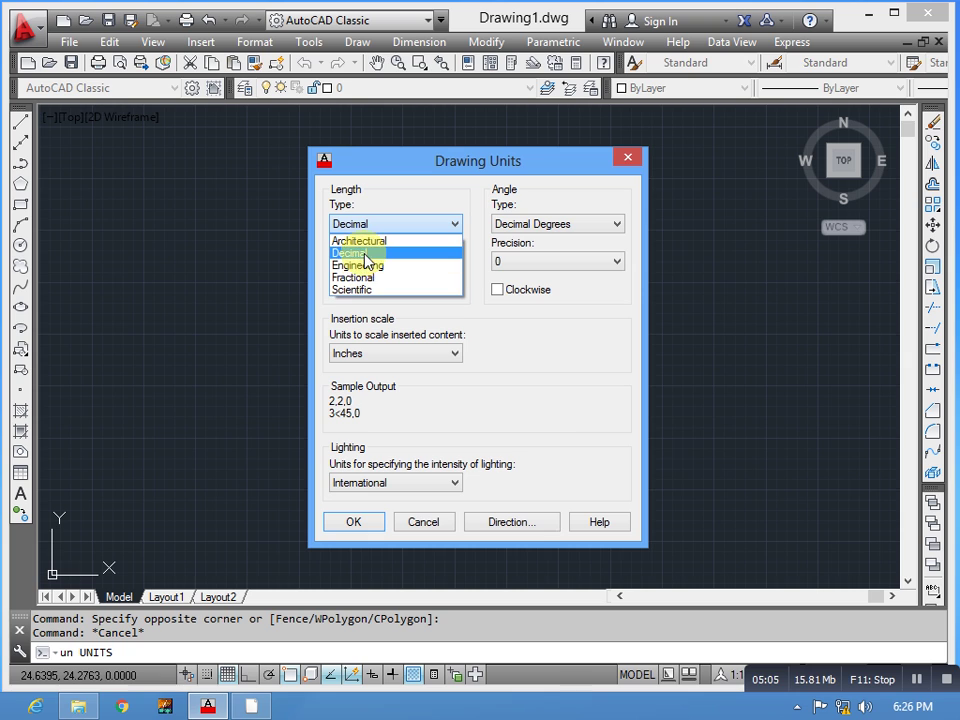
left_click(366, 258)
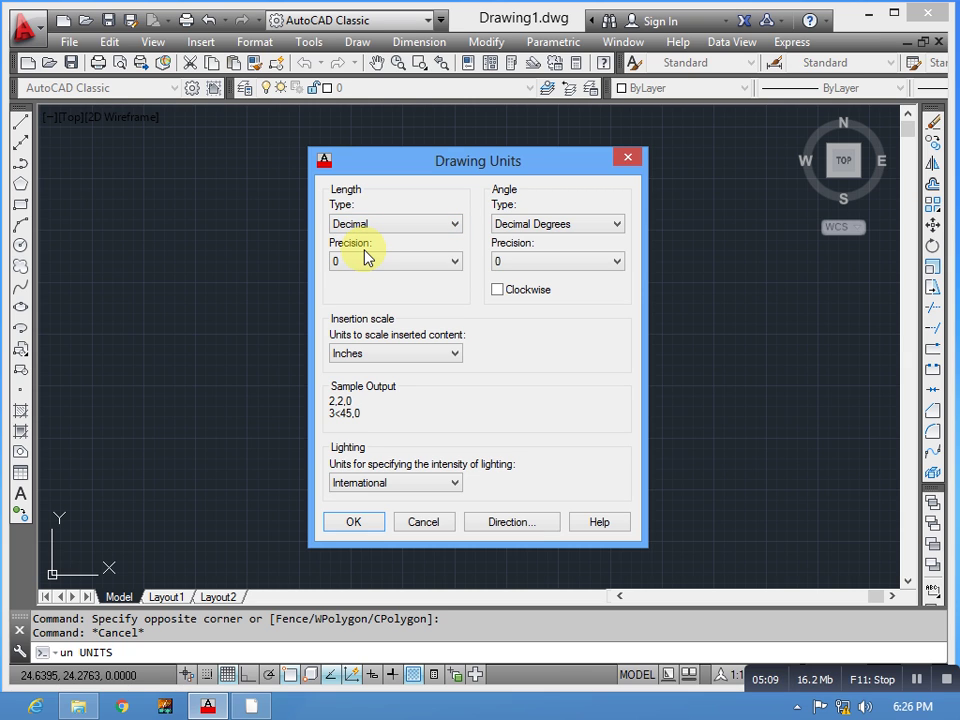
left_click(384, 225)
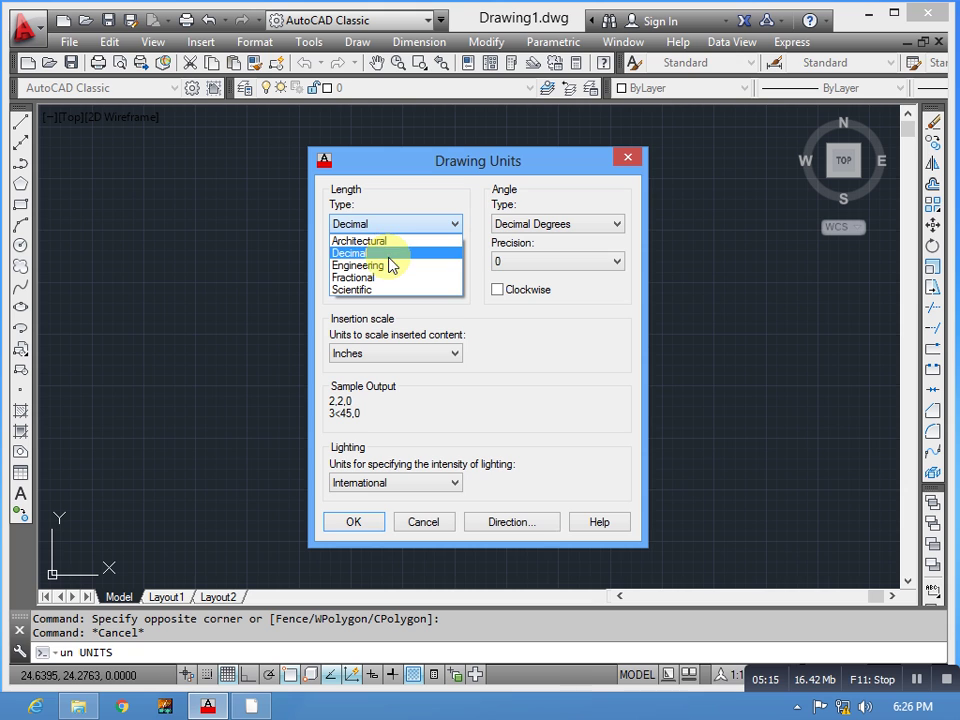
left_click(391, 256)
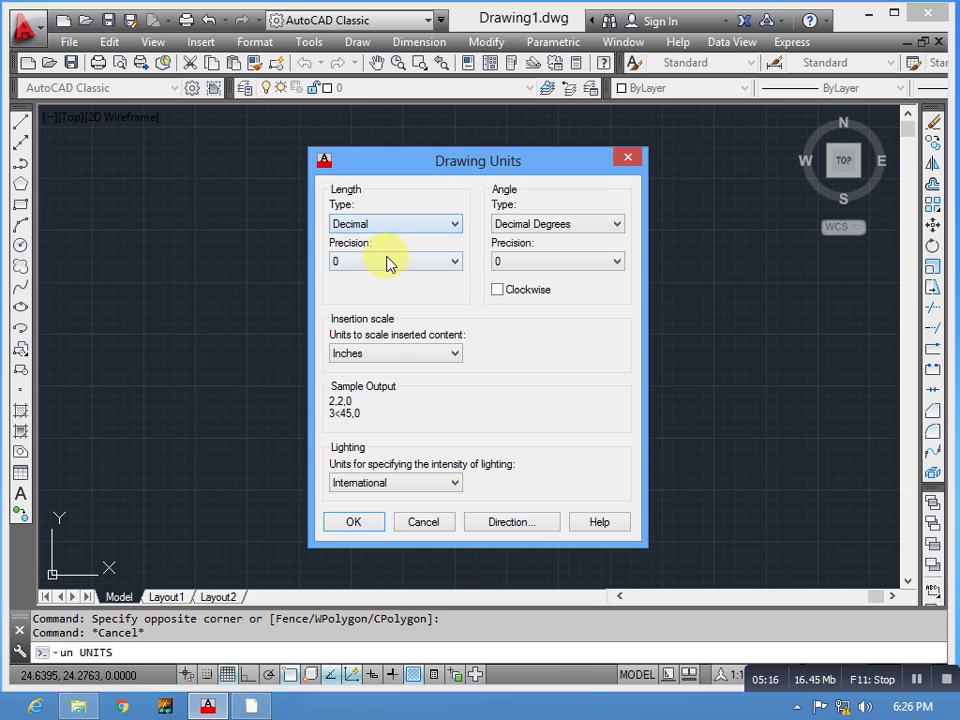
left_click(400, 355)
left_click(420, 420)
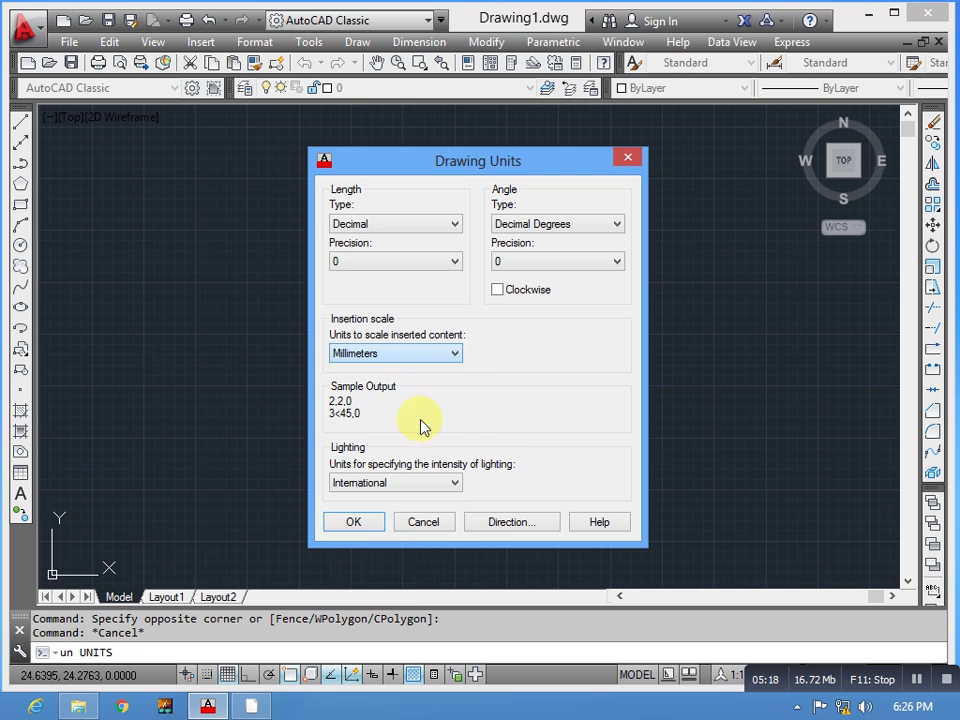
- Choose Decimal length, precision 0 and Millimeters insertion scale once more and accept the drawing units
left_click(378, 230)
left_click(415, 493)
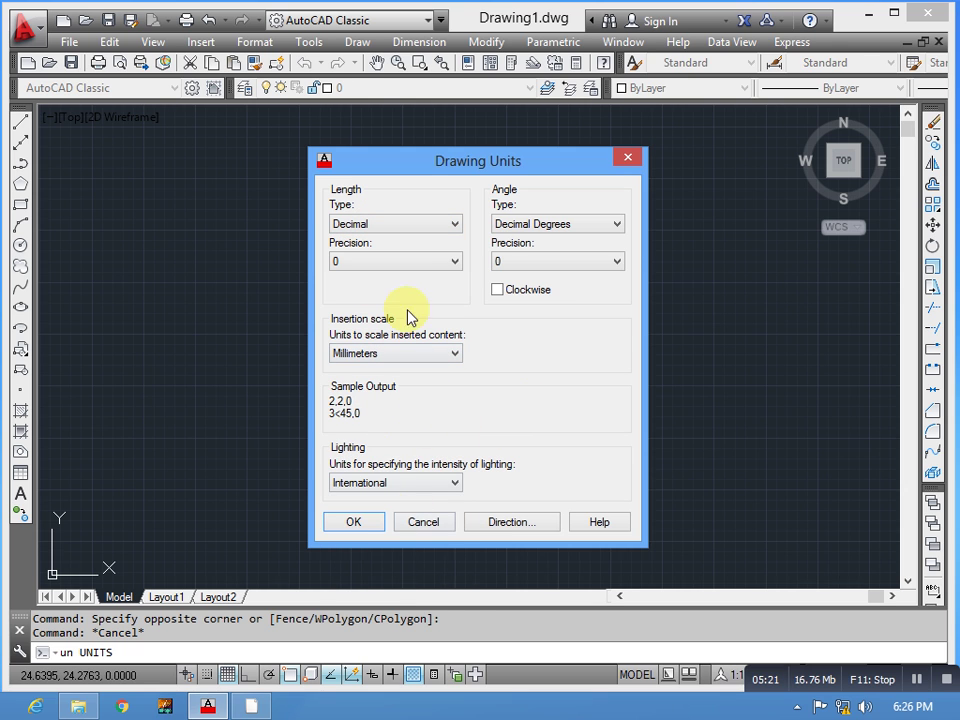
left_click(399, 228)
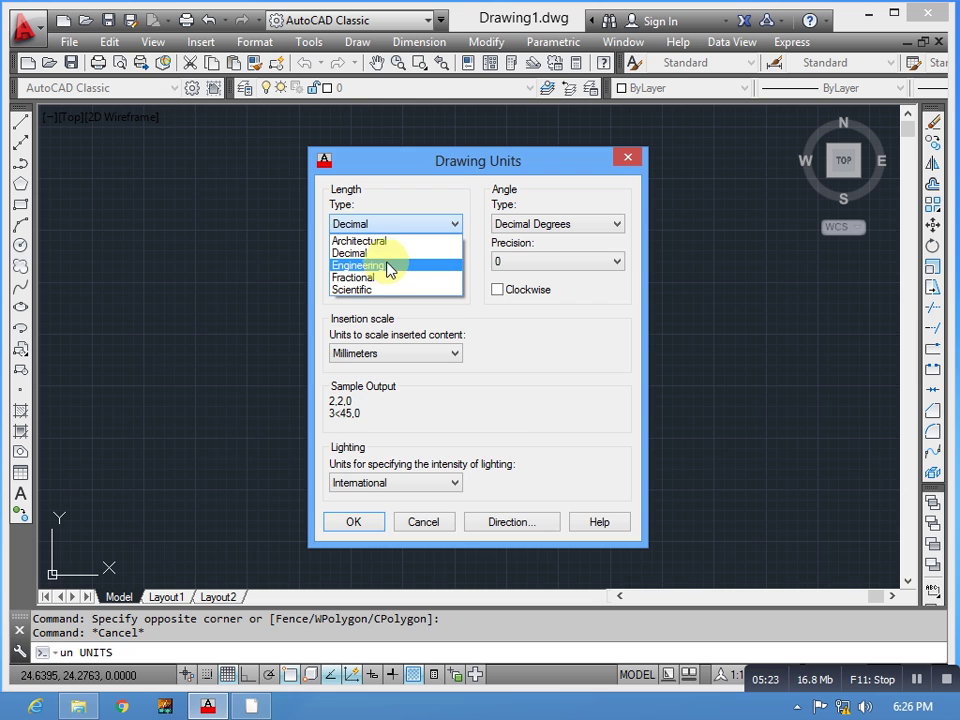
left_click(390, 253)
left_click(392, 355)
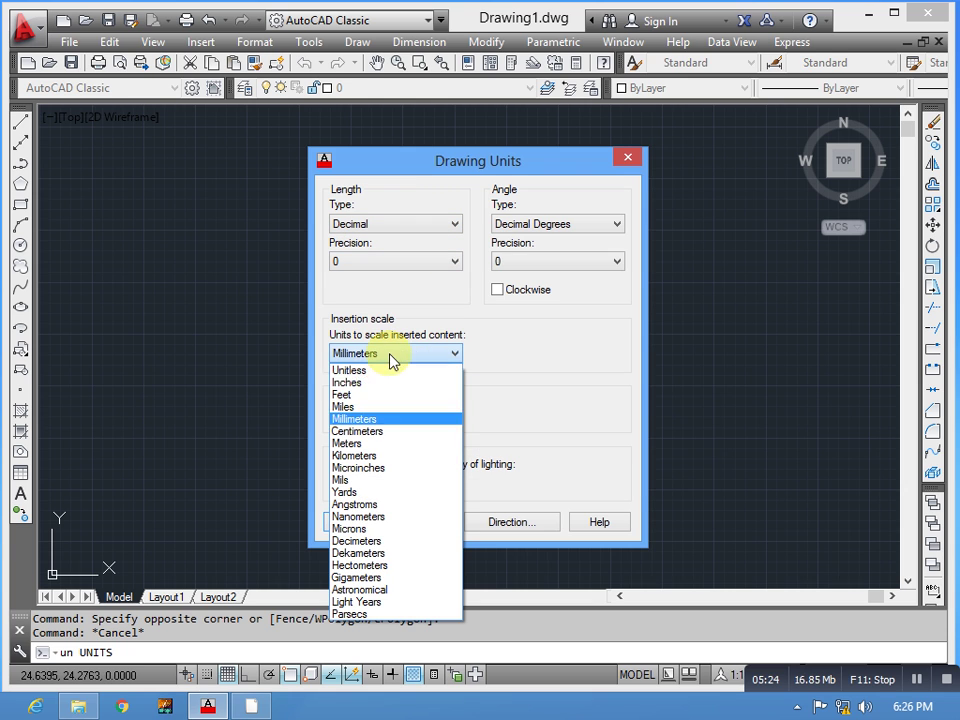
left_click(392, 420)
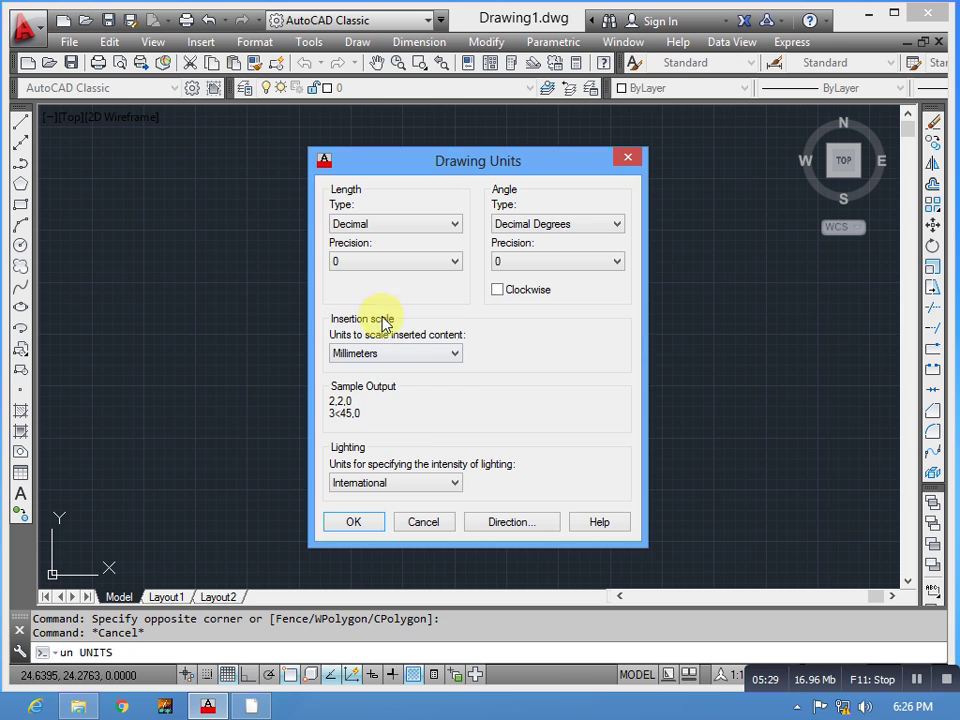
left_click(392, 262)
left_click(392, 276)
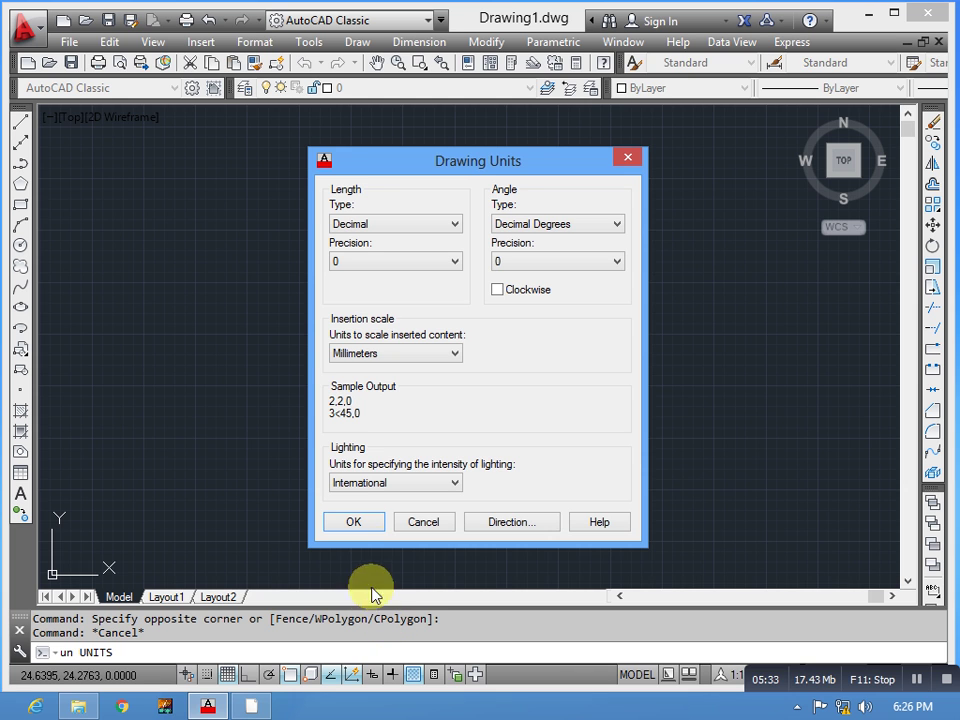
left_click(353, 522)
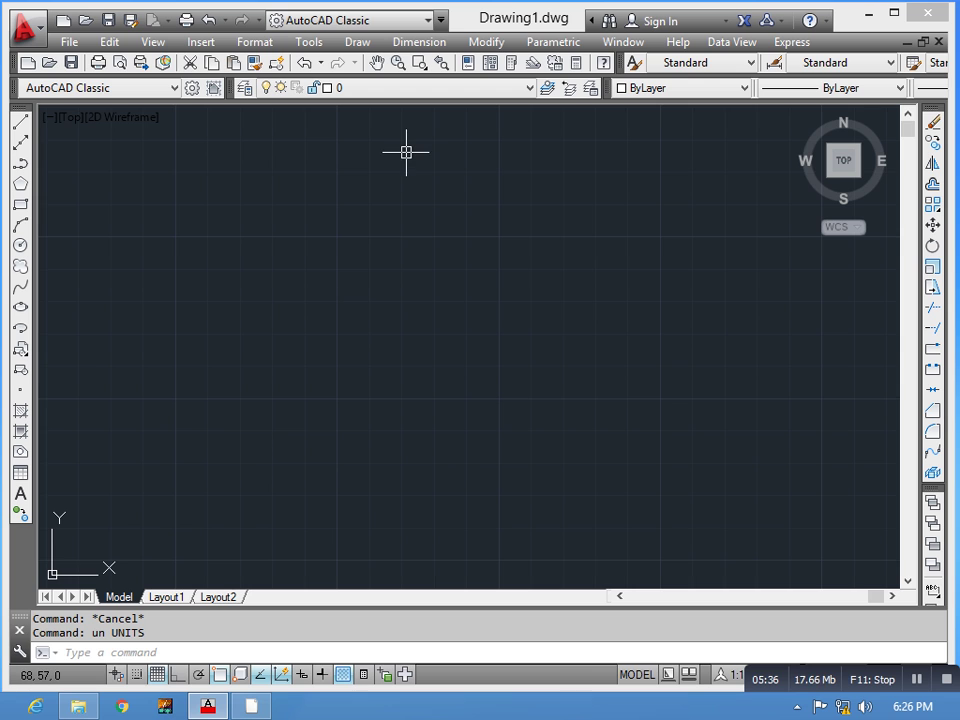
- Look through the available drawing commands and the construction options for circles
left_click(357, 43)
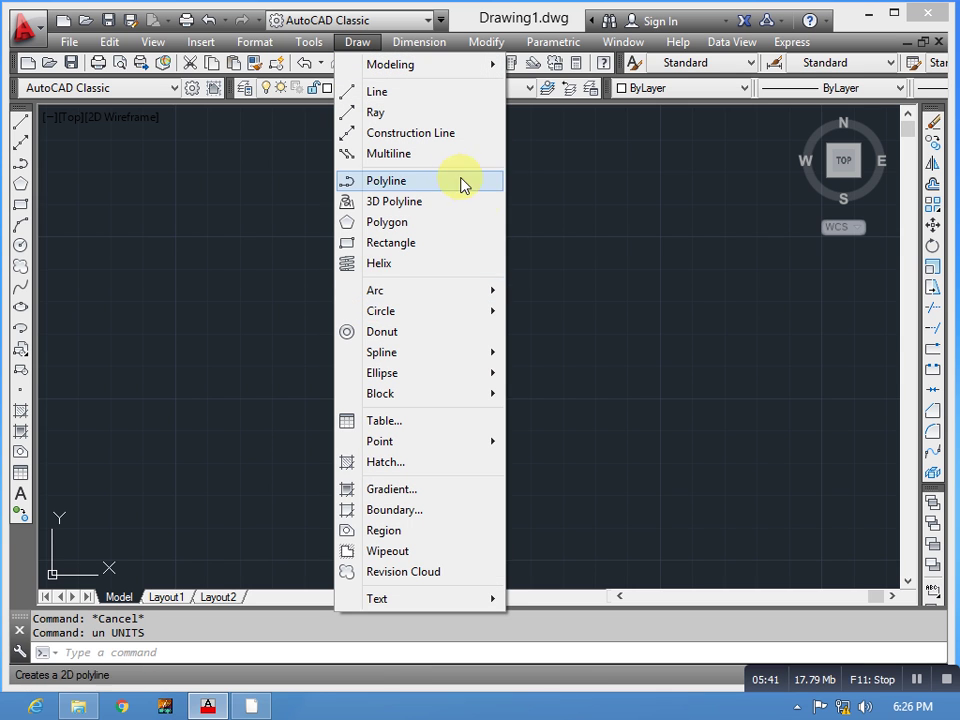
left_click(568, 279)
left_click(357, 42)
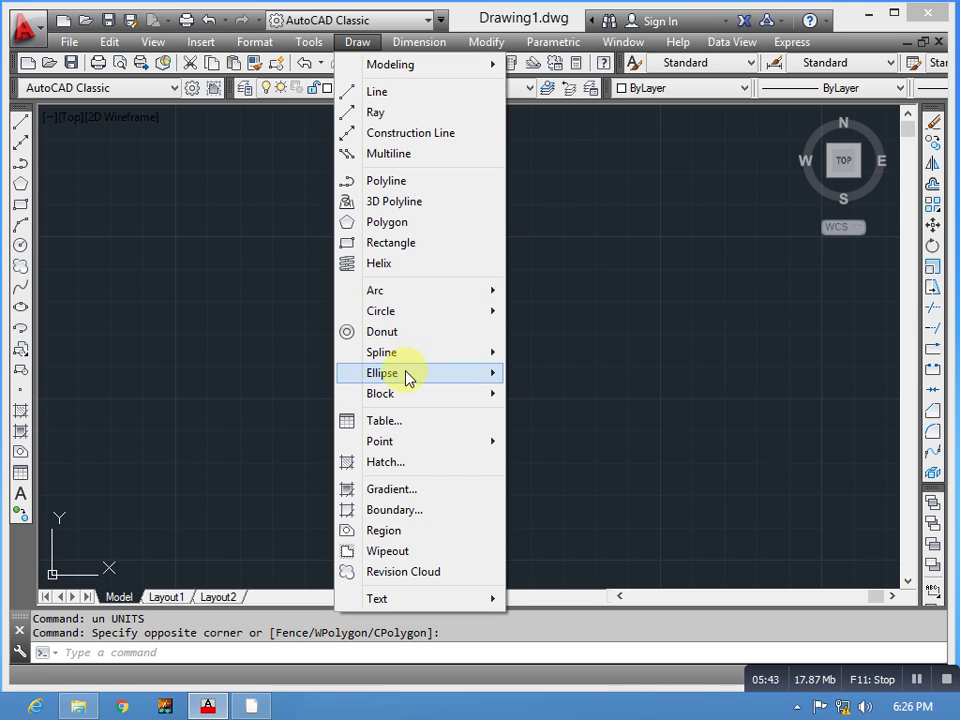
mouse_move(414, 312)
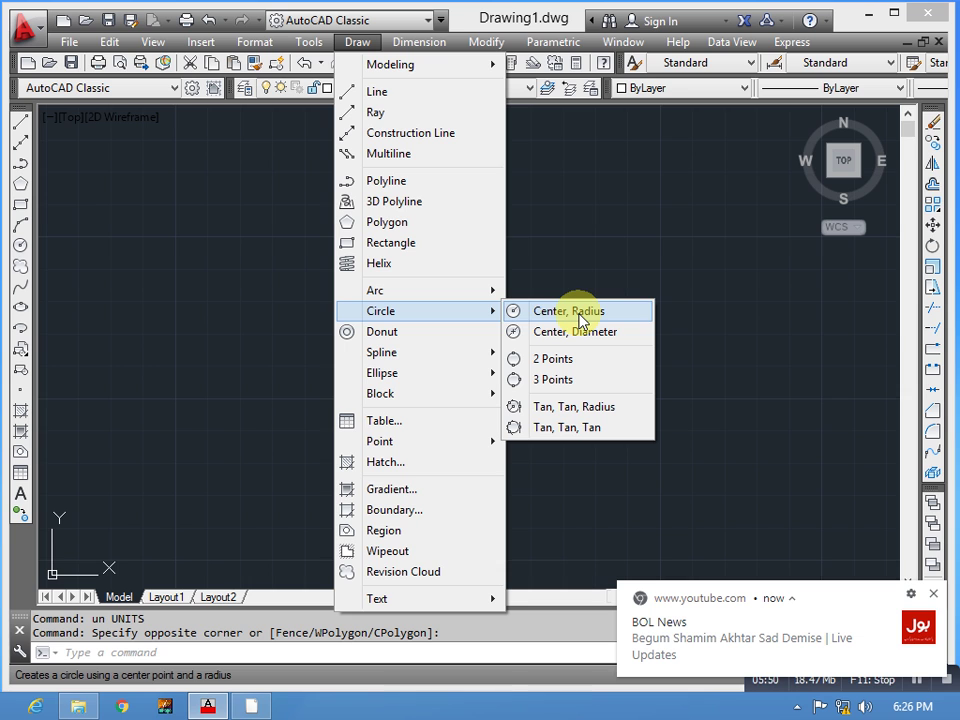
left_click(550, 256)
left_click(520, 284)
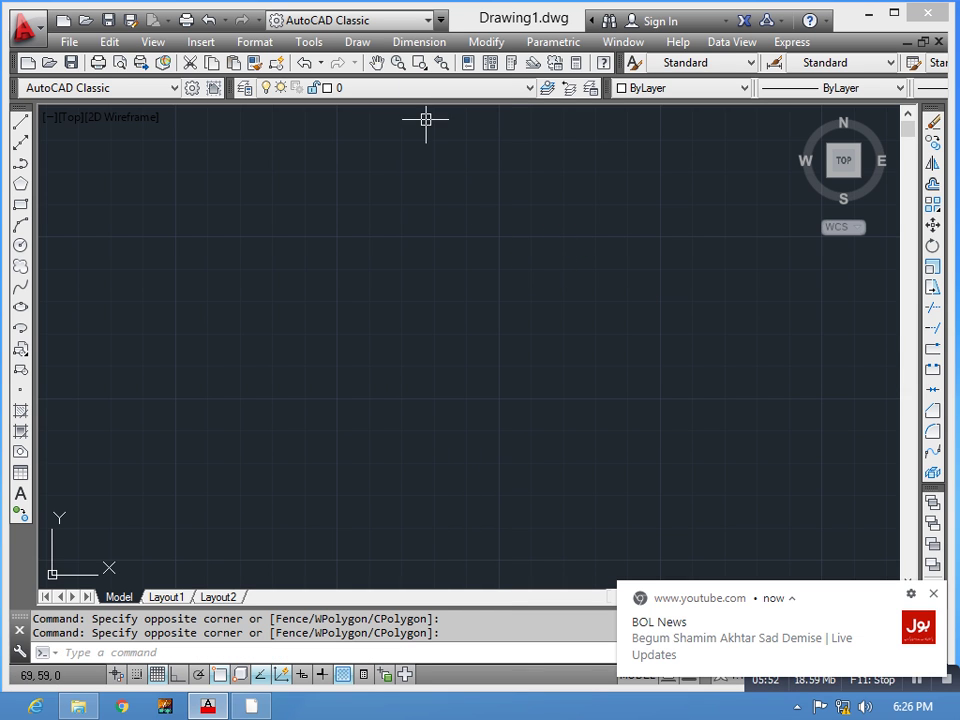
left_click(357, 43)
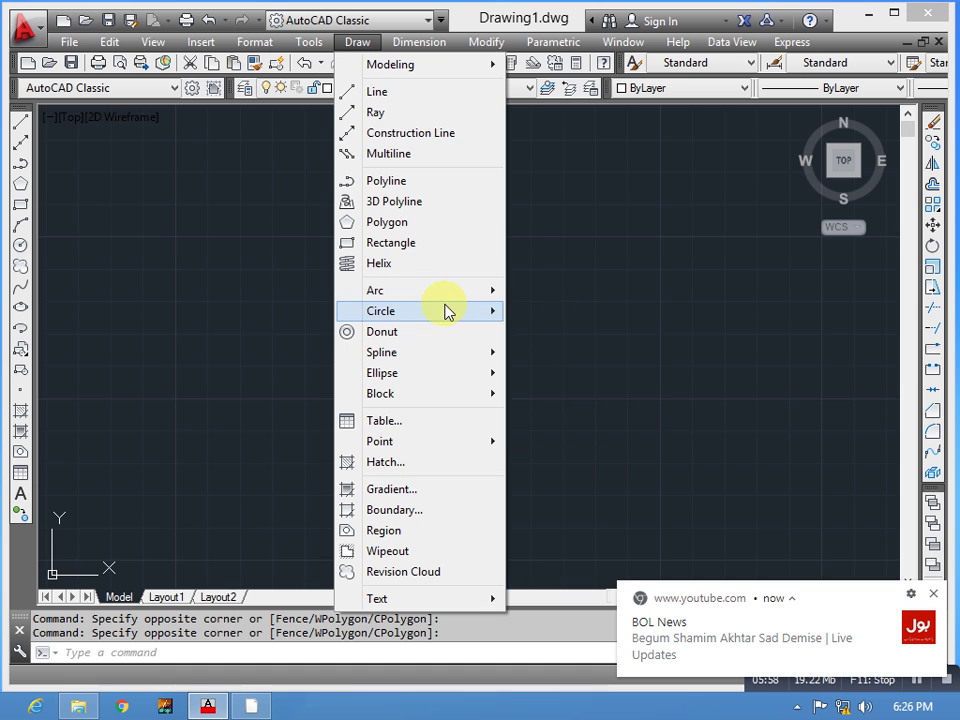
left_click(518, 210)
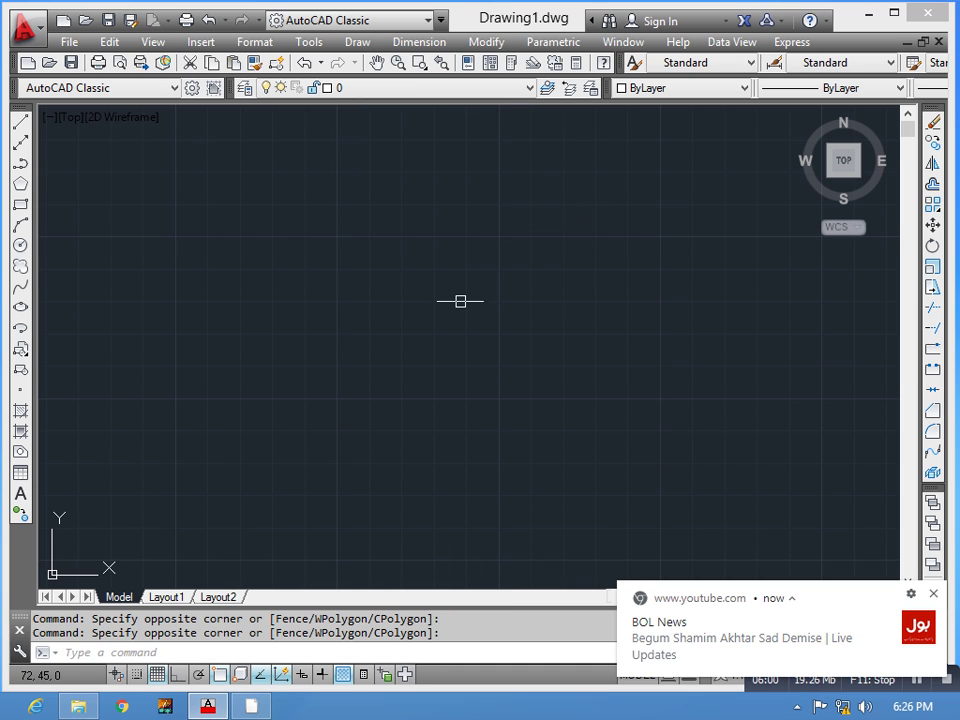
key("Escape")
left_click(439, 298)
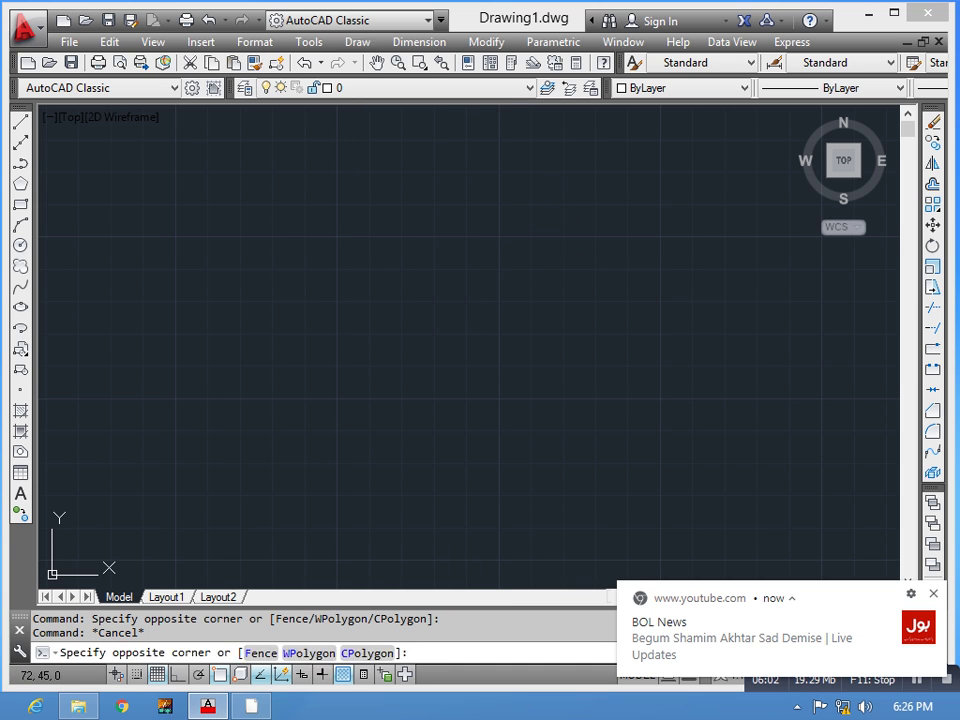
key("Escape")
key("Escape")
- Run the UNITS command again, select length precision 0 and accept the settings
type("un")
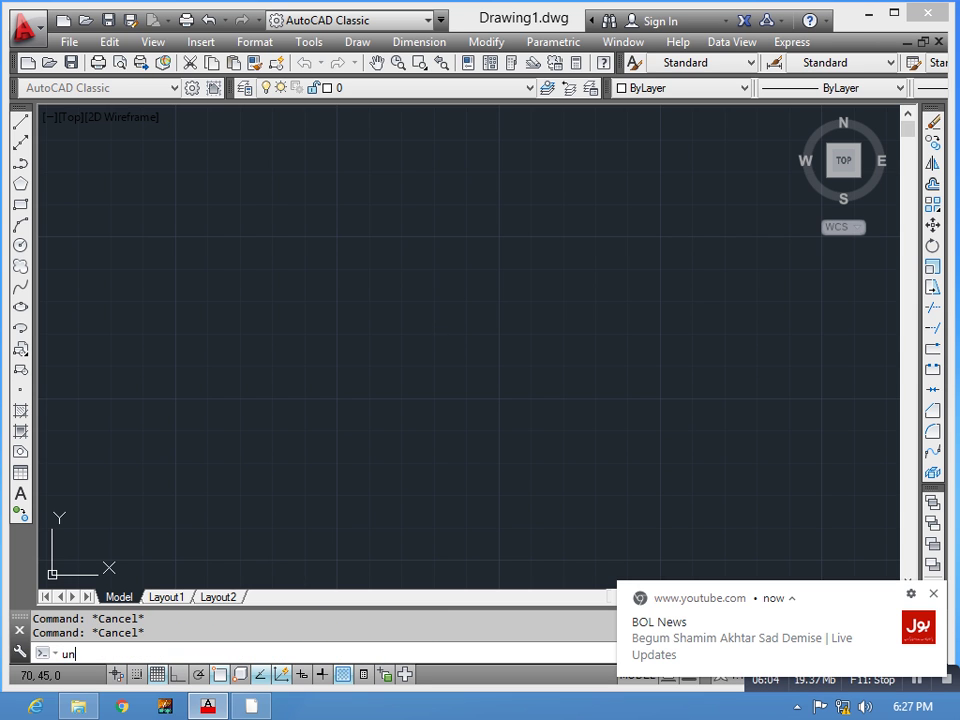
key("Return")
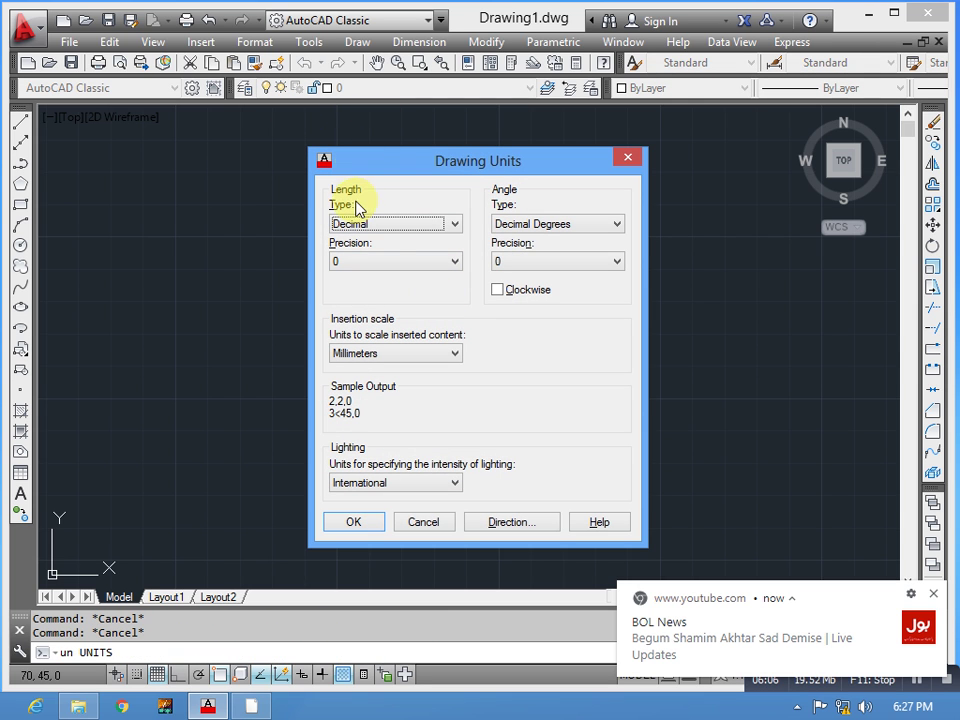
left_click(372, 261)
left_click(372, 276)
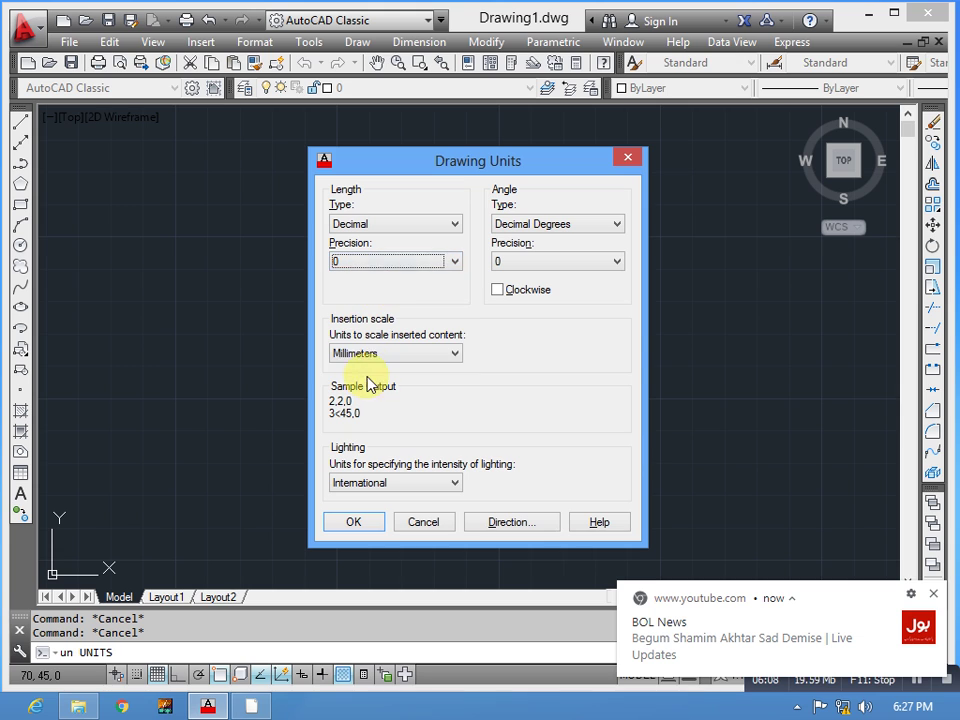
left_click(340, 521)
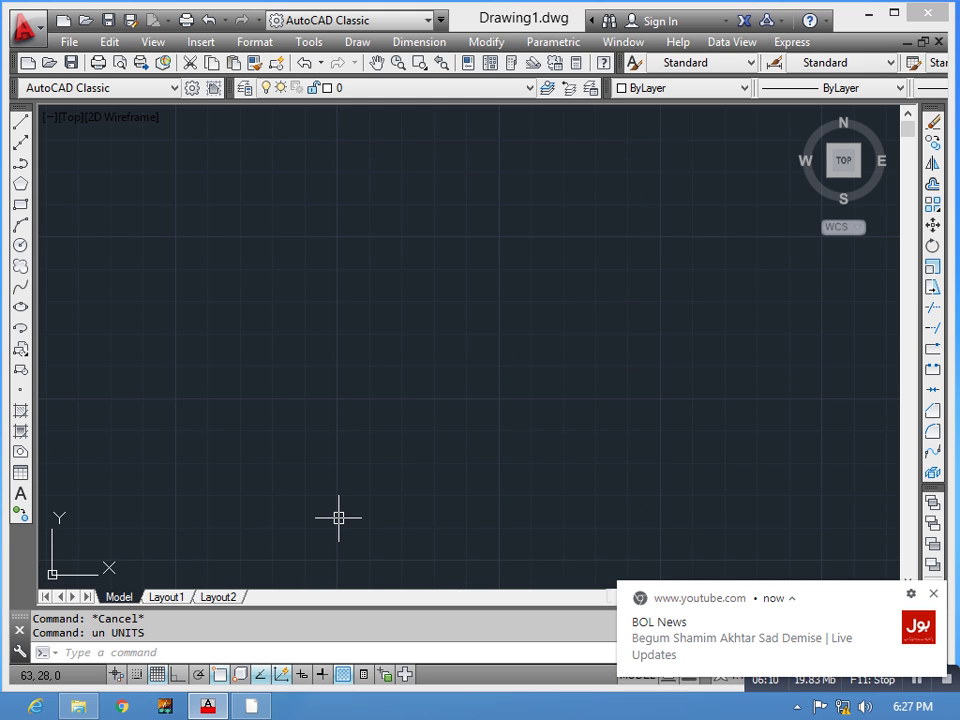
- Modify the Standard dimension style so the primary units of linear dimensions use precision 0
type("d")
key("Return")
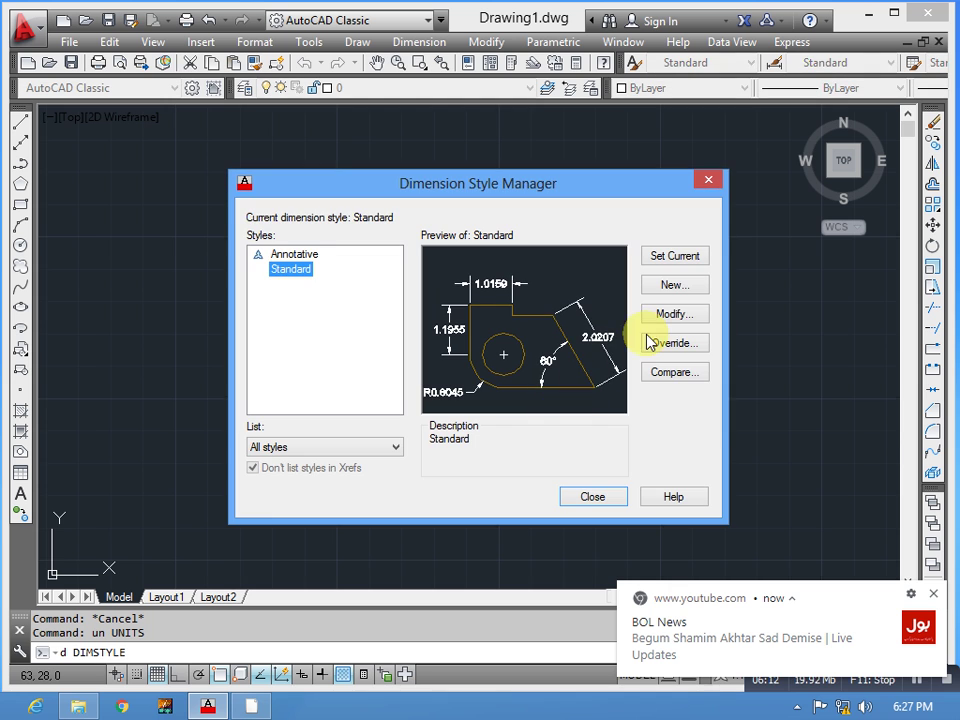
left_click(674, 313)
left_click(467, 149)
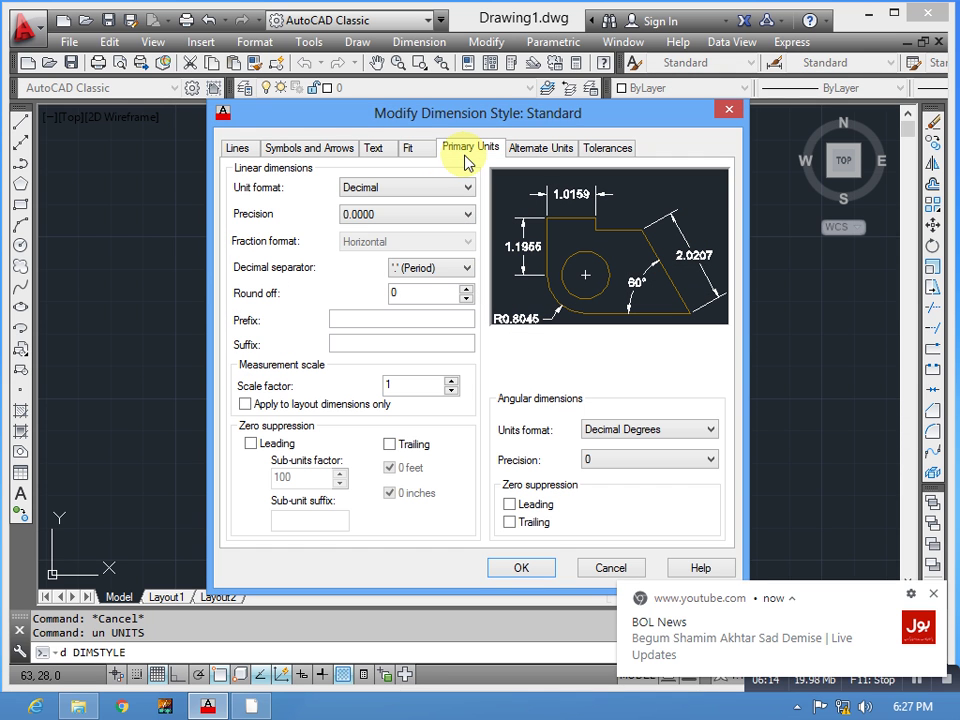
left_click(390, 187)
left_click(381, 214)
left_click(403, 215)
left_click(401, 232)
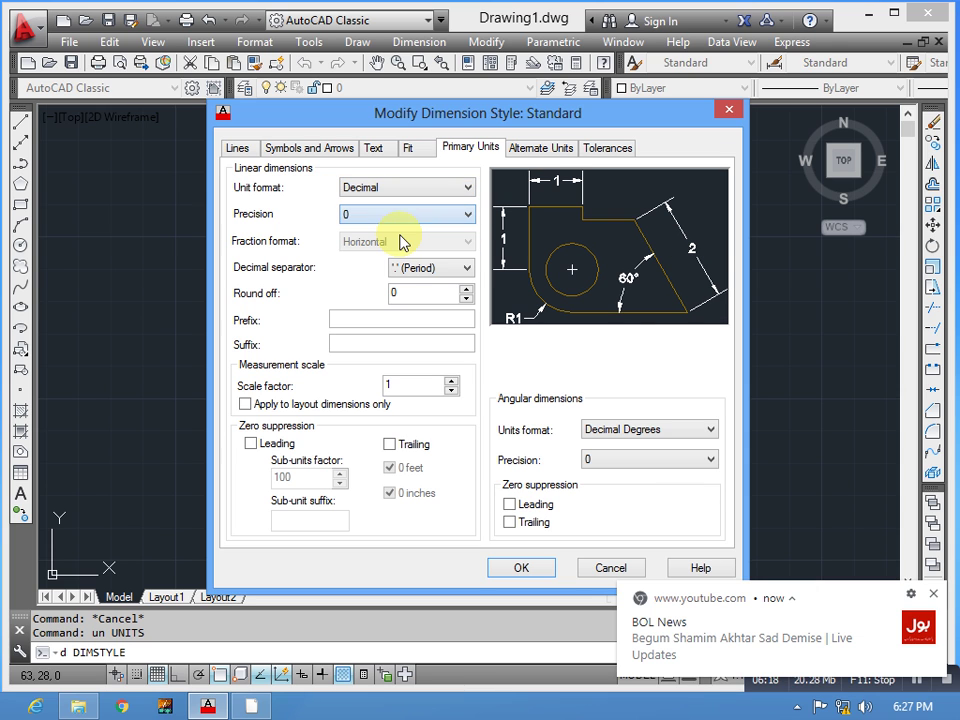
- Set the Standard dimension style's text color to Yellow and its text height to 4
left_click(373, 148)
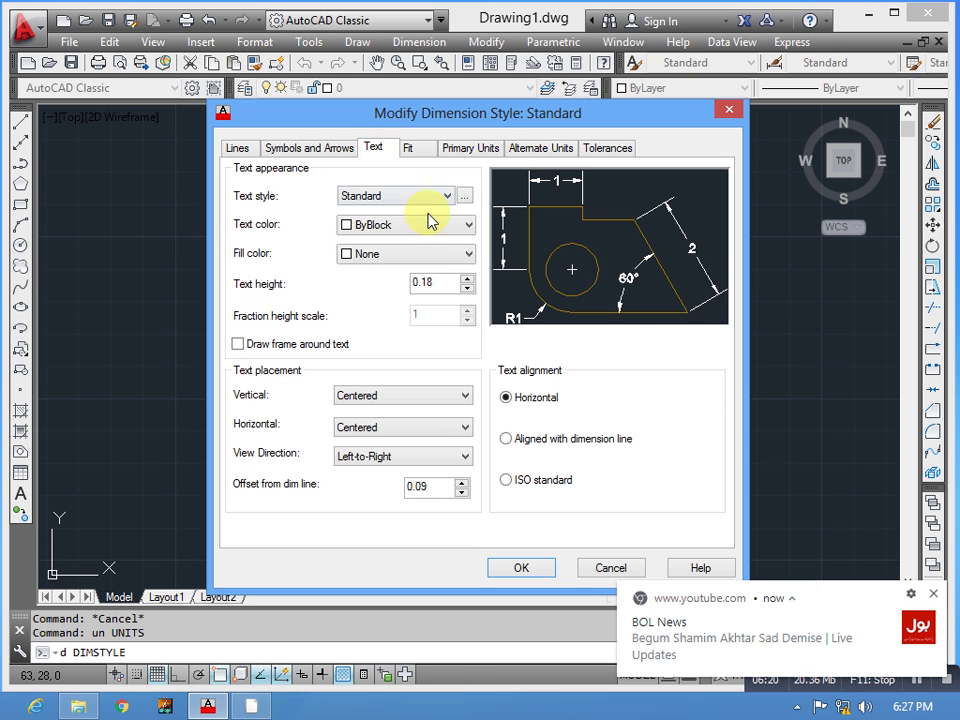
left_click(430, 226)
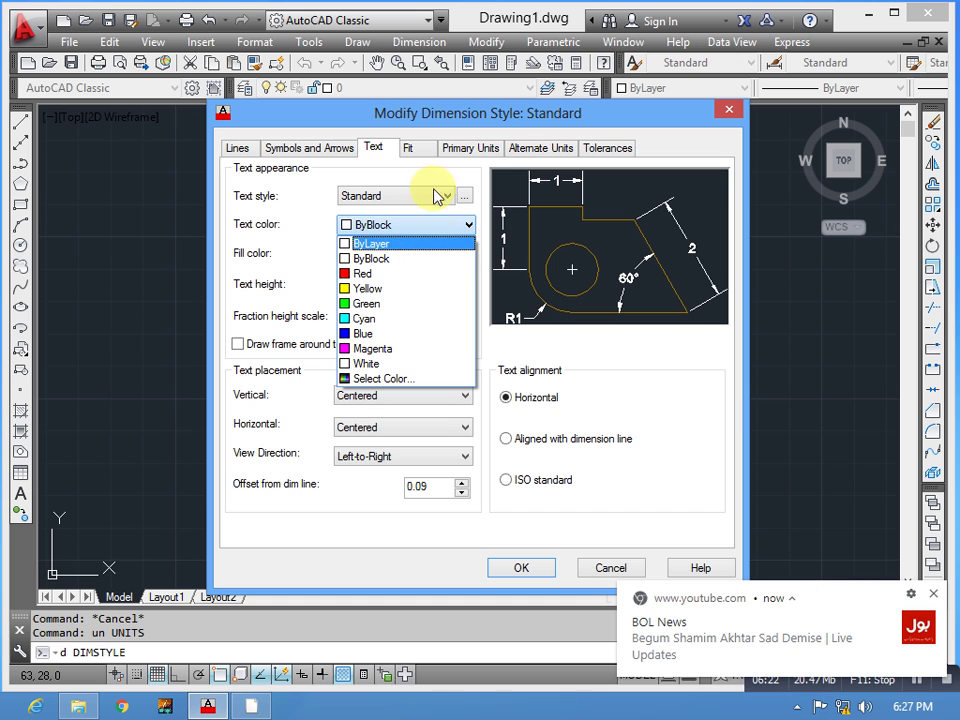
left_click(379, 291)
double_click(420, 282)
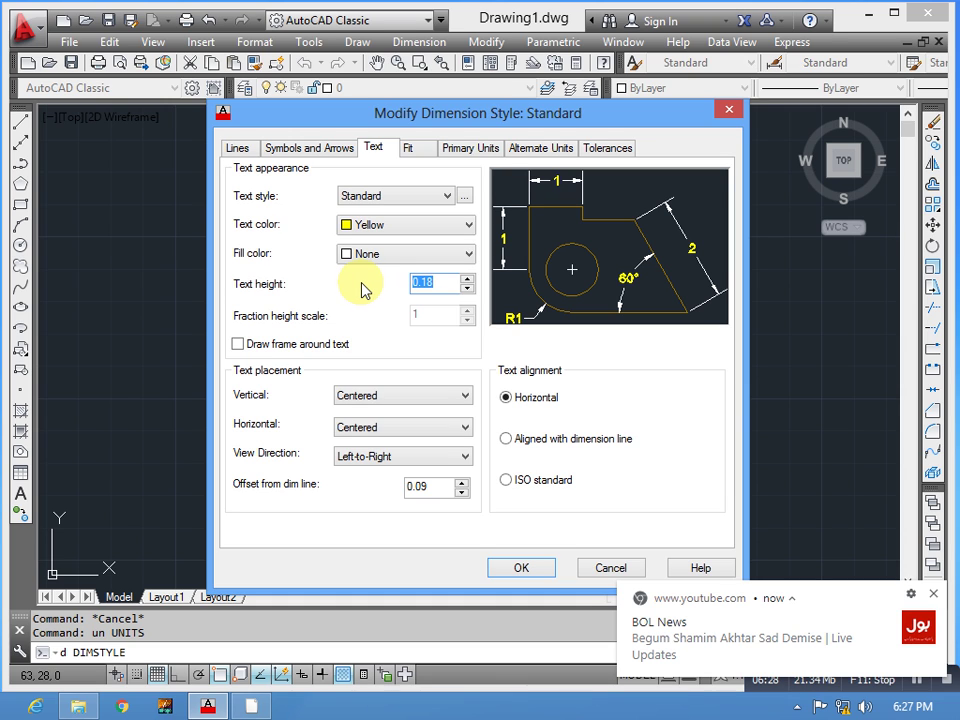
type("4")
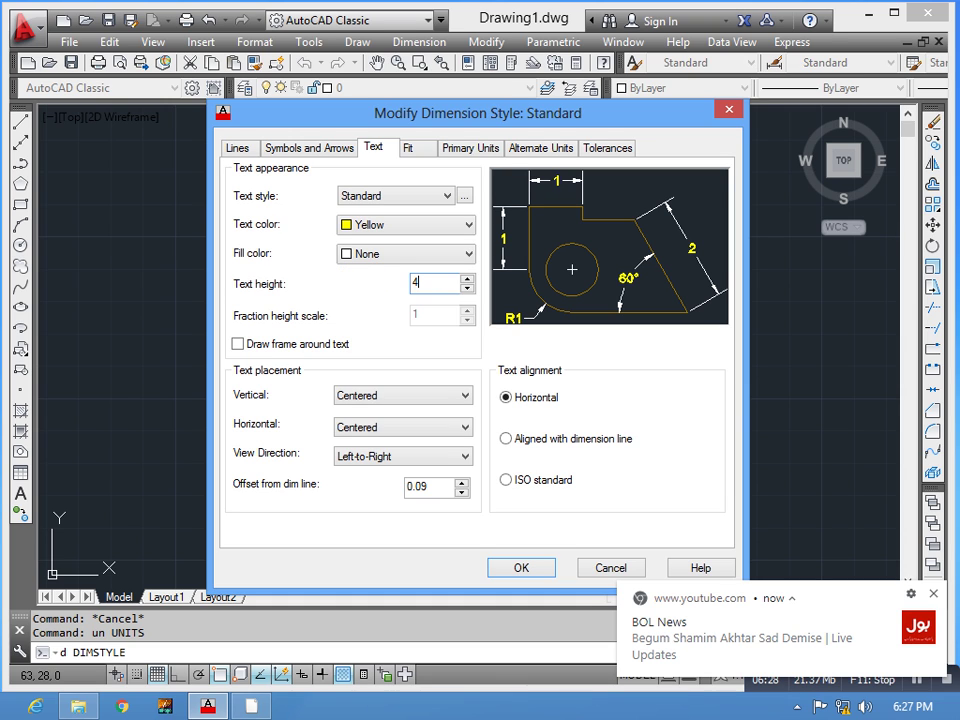
- Set the text alignment to Aligned with dimension line, then save the style and close the Dimension Style Manager
left_click(505, 440)
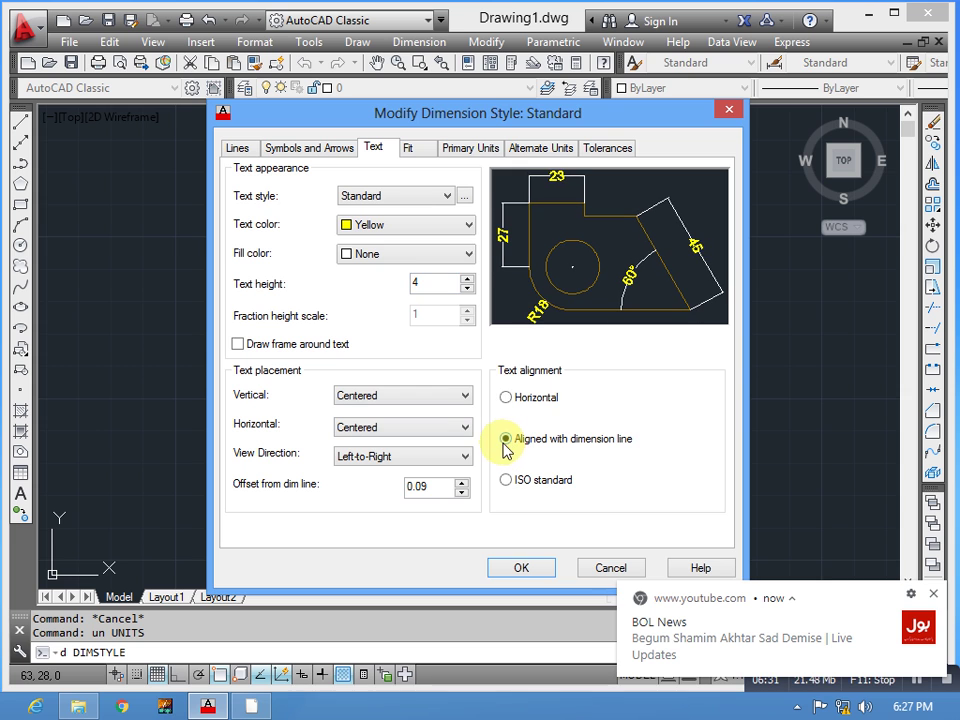
left_click(521, 568)
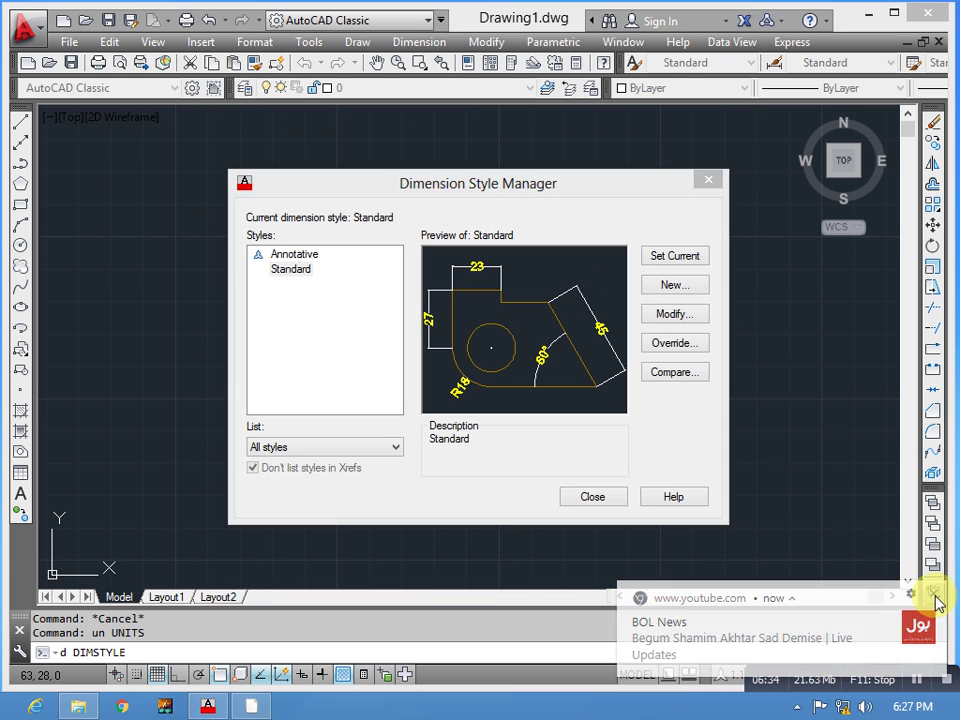
left_click(600, 494)
key("Escape")
key("Escape")
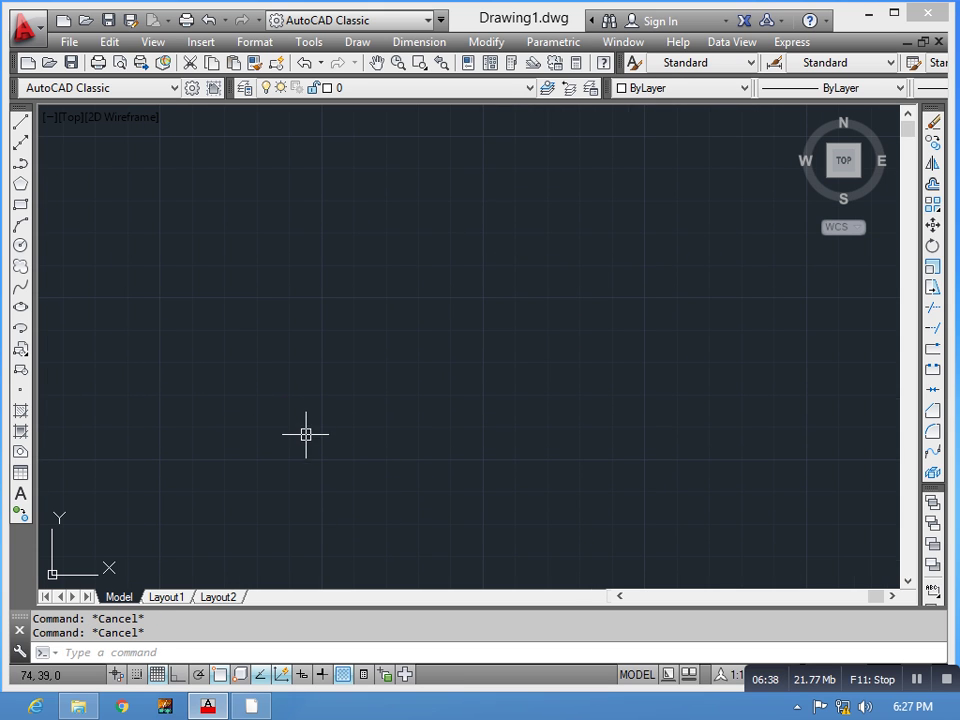
- Draw a circle in the open drawing area by center and radius, with a radius of 50
left_click(355, 42)
mouse_move(388, 314)
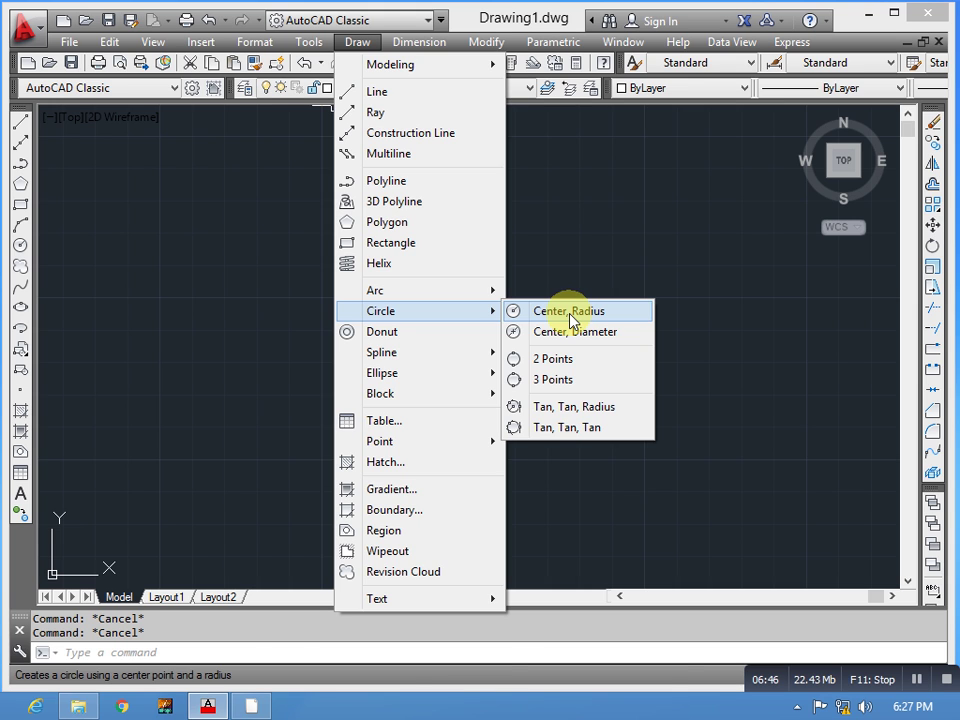
left_click(572, 318)
left_click(420, 349)
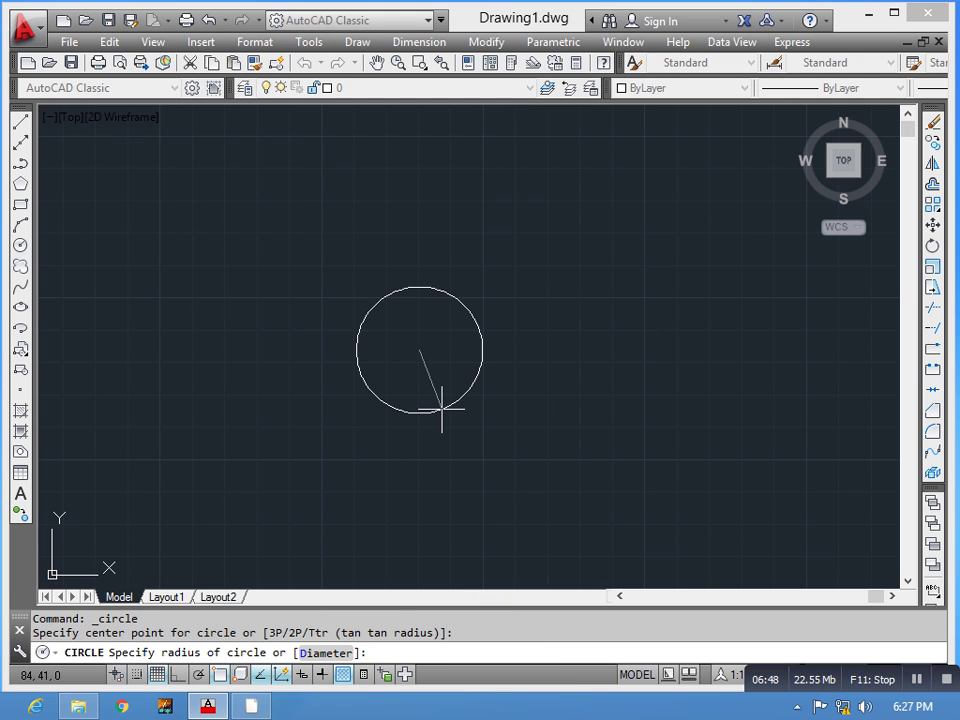
type("50")
key("Return")
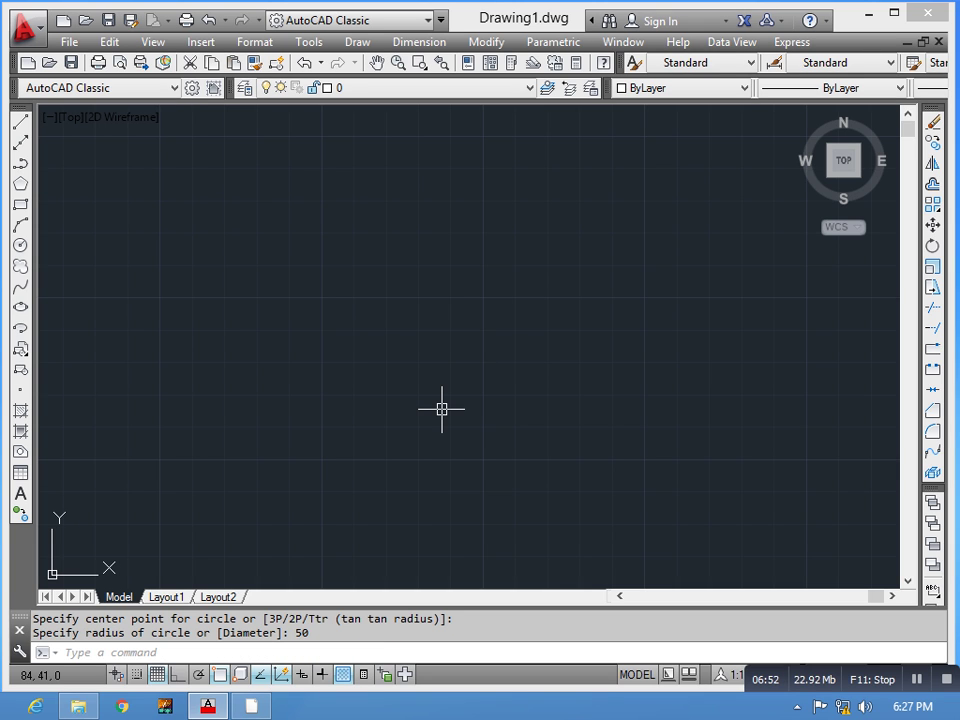
key("Escape")
key("Escape")
- Move the radius 50 circle up and to the right, into clear space away from the origin
type("z")
key("Return")
type("a")
key("Return")
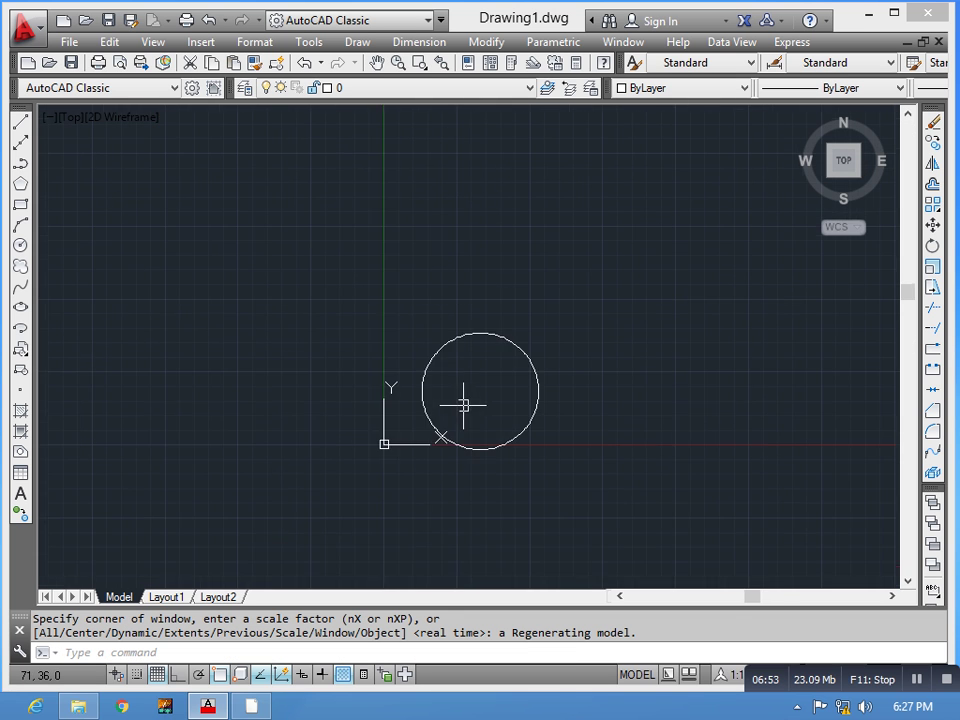
scroll(460, 438, "up", 2)
middle_click_drag(332, 450, 355, 428)
type("m")
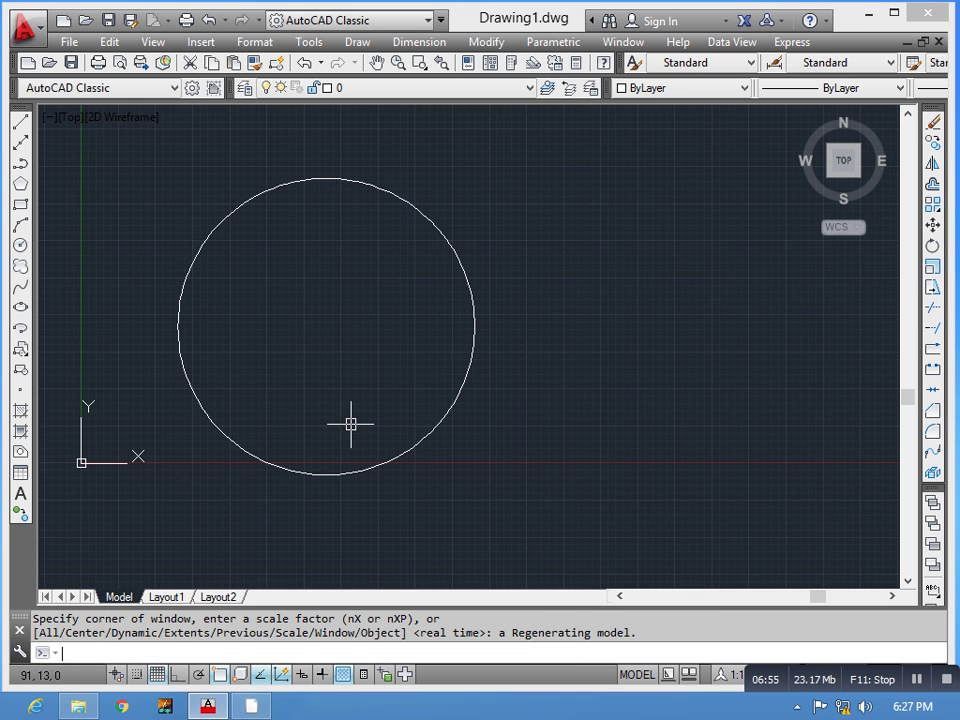
key("Return")
left_click(503, 323)
left_click(372, 394)
key("Return")
left_click(358, 398)
scroll(563, 354, "down", 2)
middle_click_drag(563, 354, 337, 561)
left_click(468, 401)
middle_click_drag(409, 503, 379, 459)
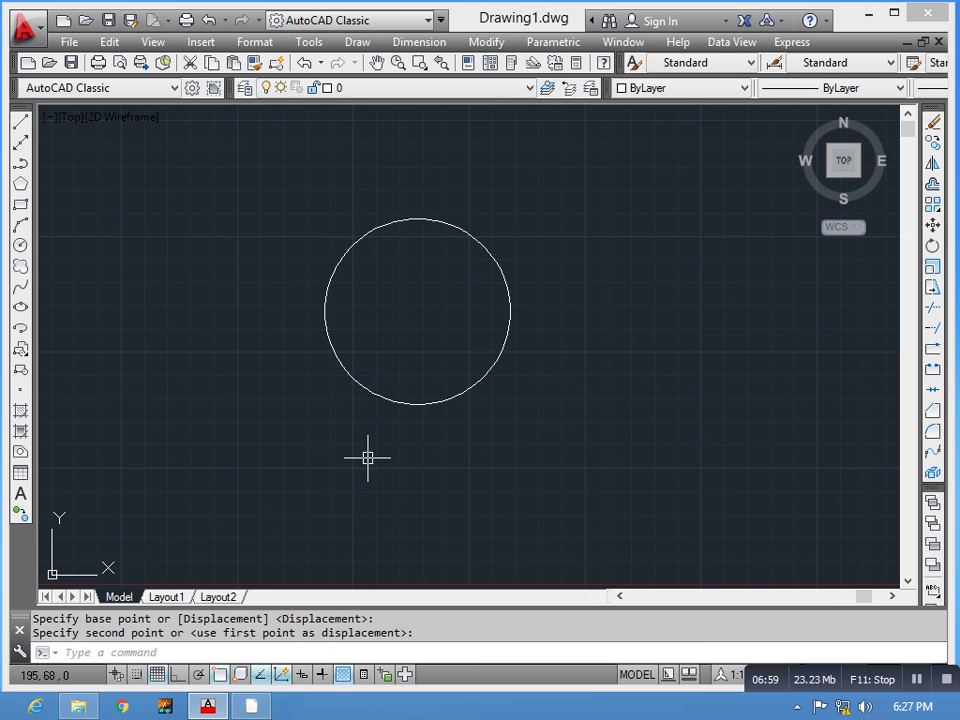
- Add a radius dimension to the circle with its text placed outside the upper-right side
left_click(414, 42)
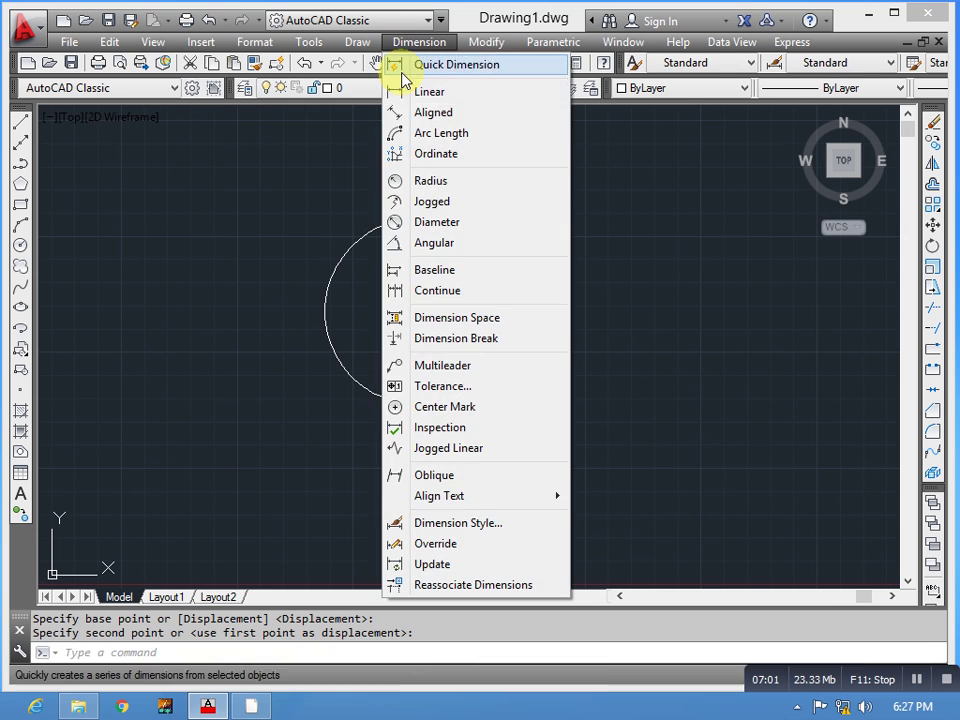
left_click(394, 183)
left_click(485, 243)
scroll(579, 206, "up", 6)
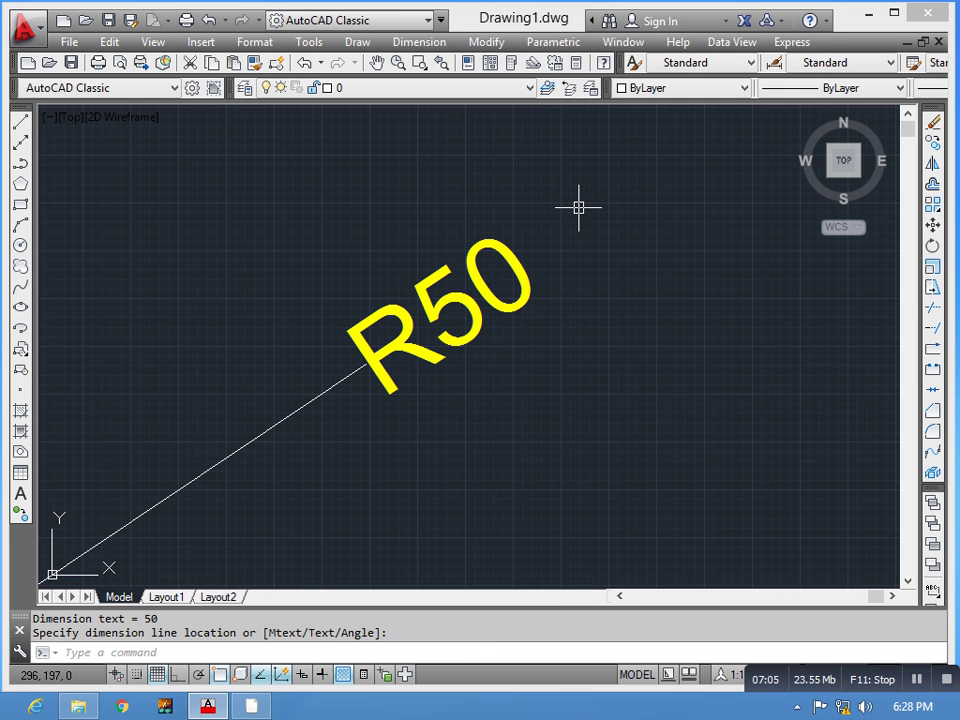
- Examine the circle's radius dimension, checking its line and aligned text at close range and together with the circle
scroll(440, 332, "down", 4)
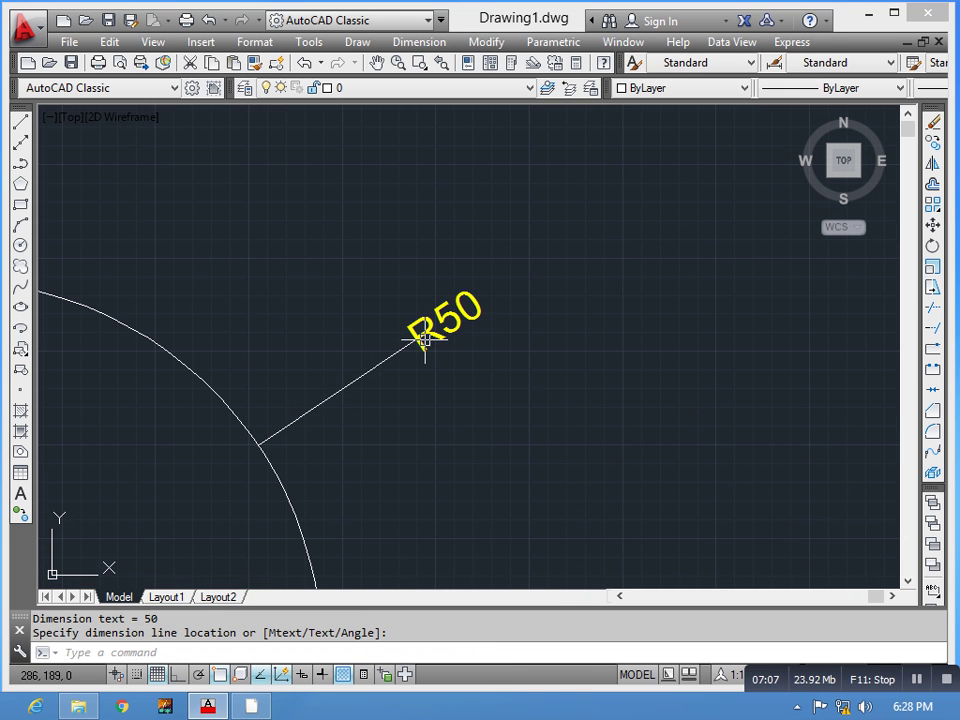
scroll(430, 296, "up", 5)
scroll(430, 296, "down", 2)
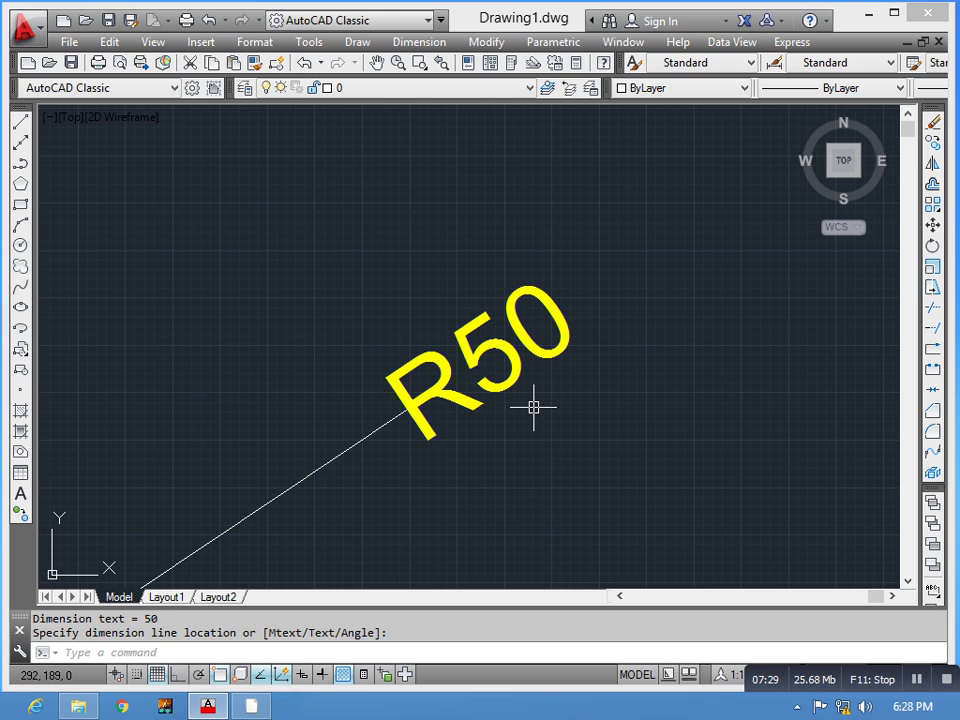
scroll(515, 425, "down", 5)
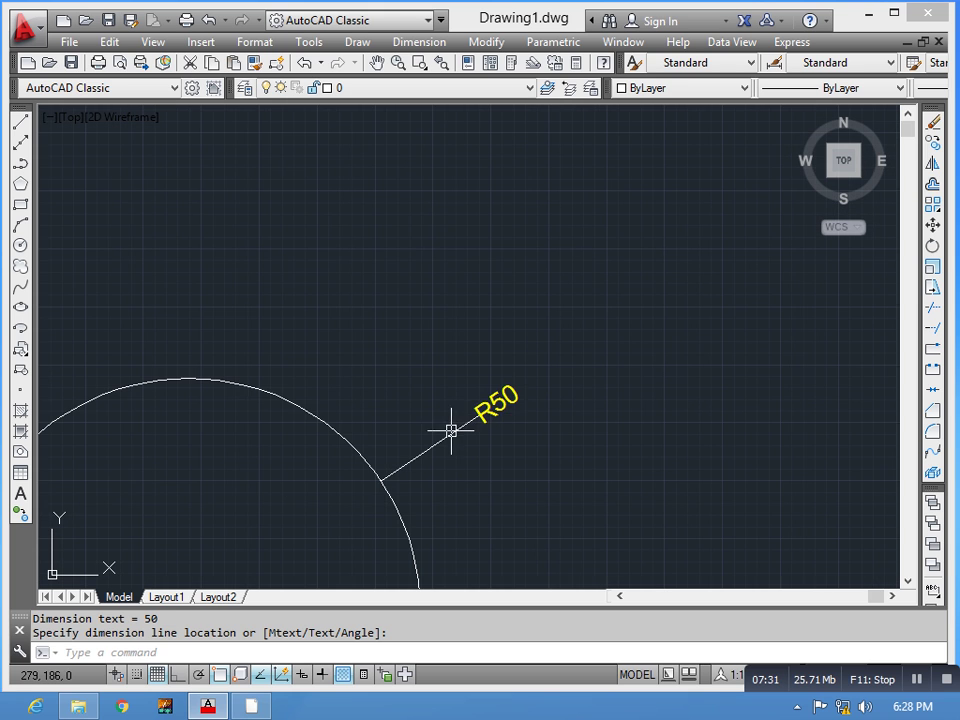
scroll(470, 395, "down", 3)
left_click(489, 356)
key("Escape")
key("Escape")
left_click(418, 42)
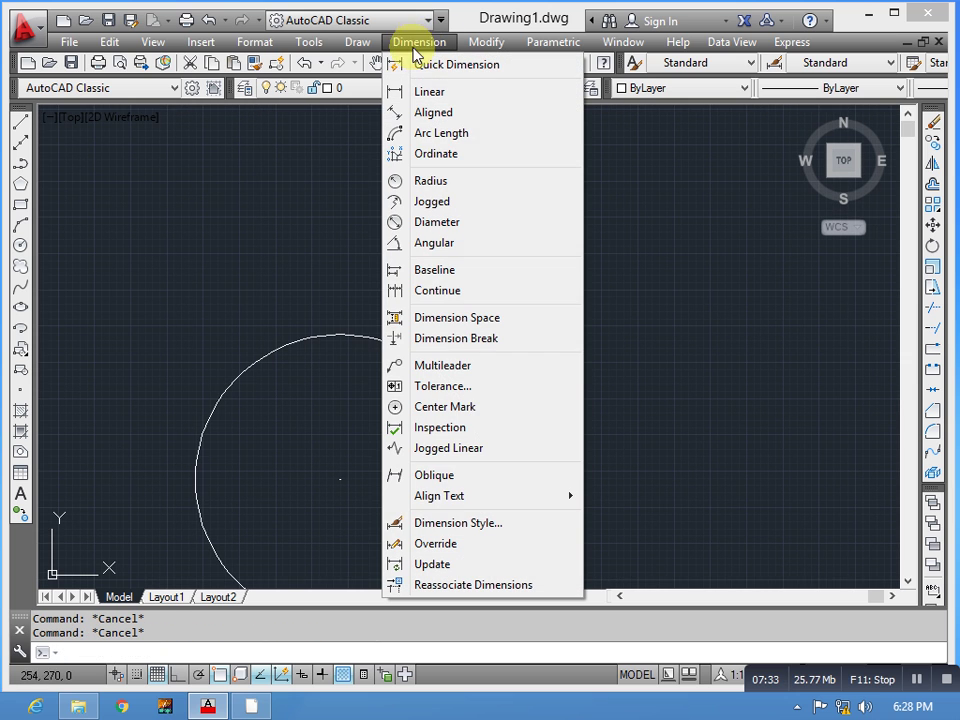
left_click(236, 212)
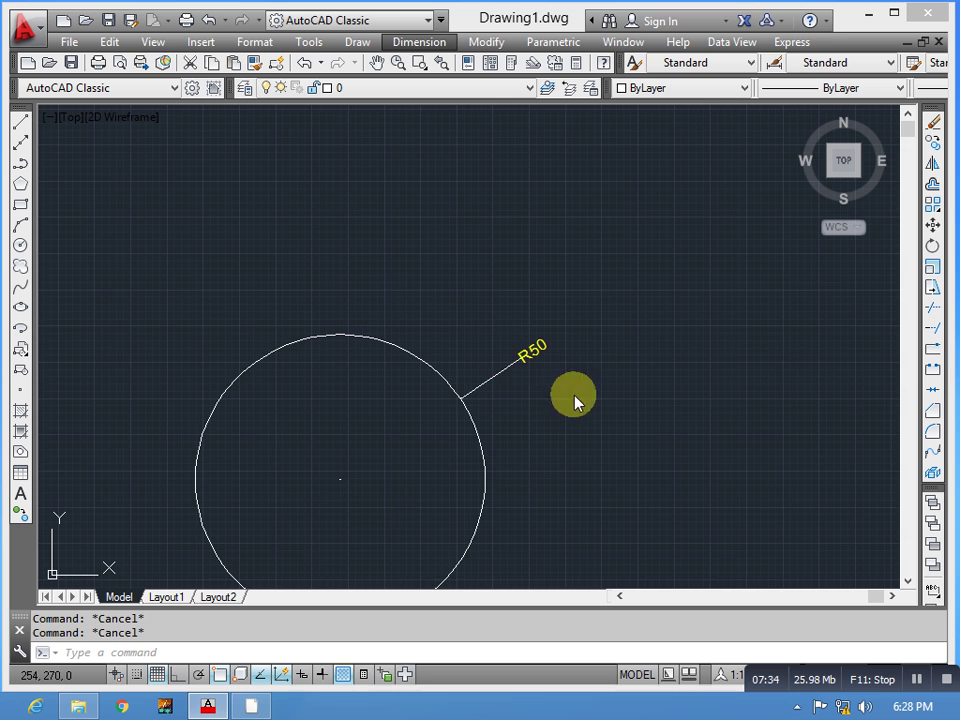
left_click(536, 395)
scroll(540, 380, "up", 6)
scroll(444, 343, "down", 4)
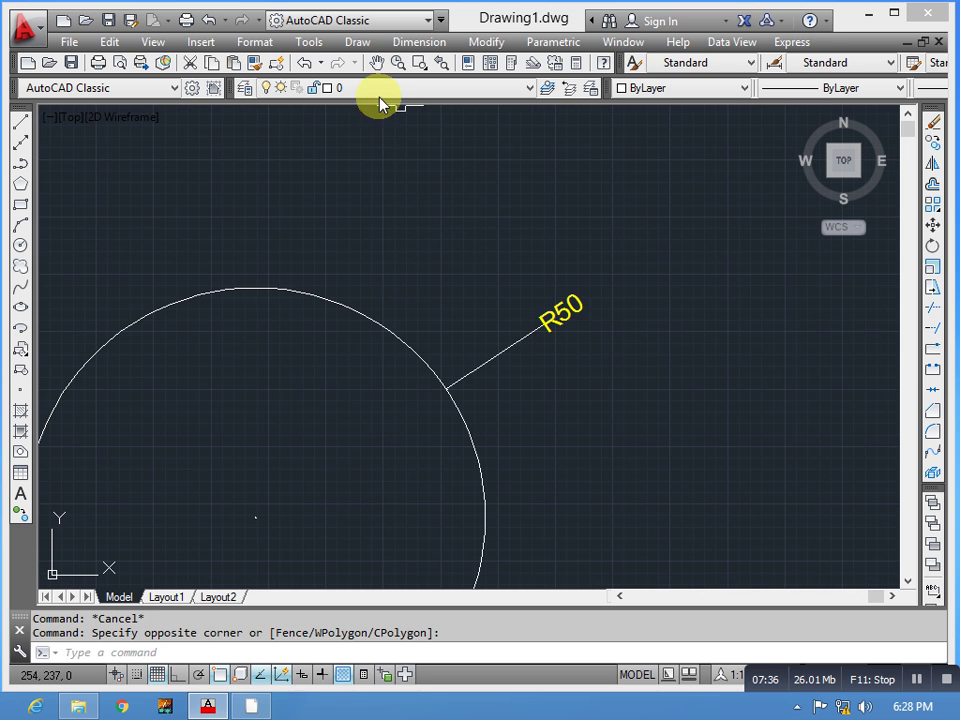
- Add a diameter dimension to the circle with its text placed outside the upper-right edge, above the radius dimension
left_click(400, 42)
left_click(410, 221)
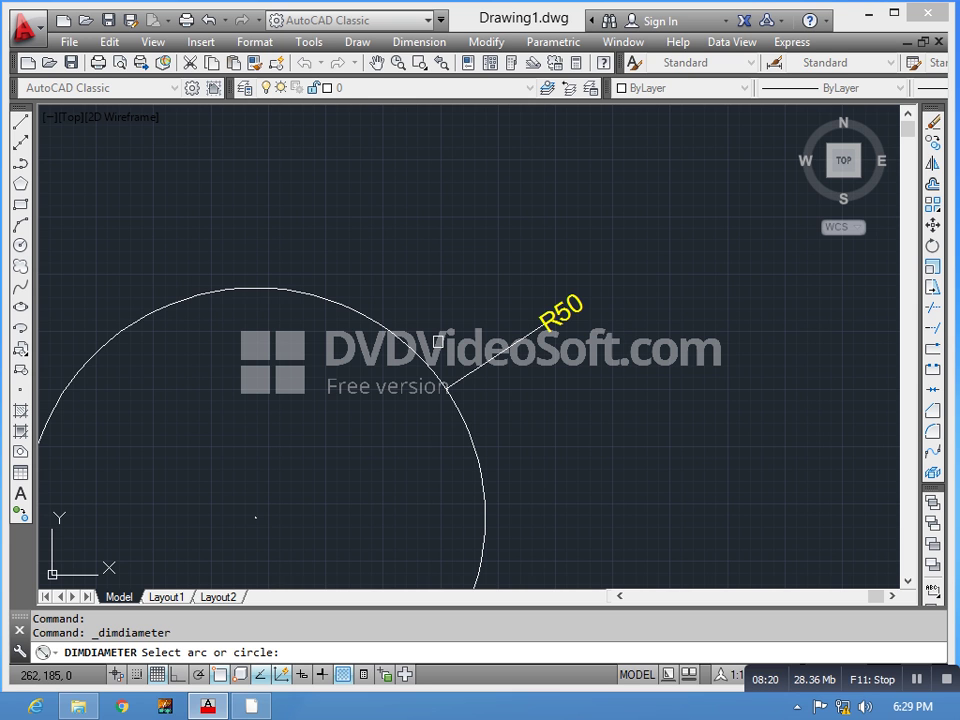
scroll(438, 341, "down", 3)
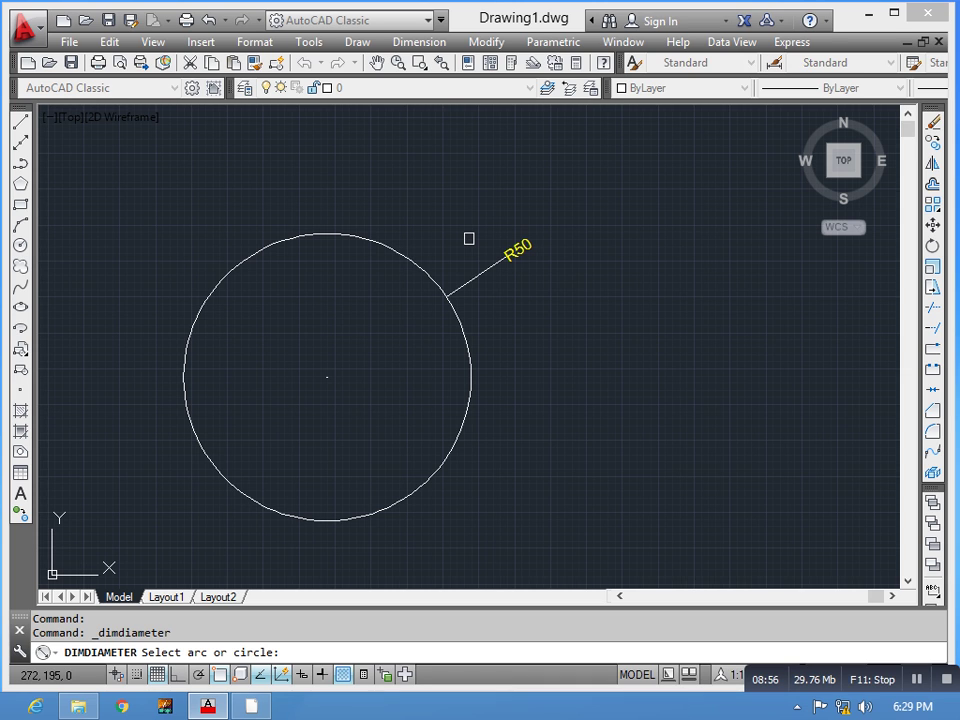
scroll(389, 276, "up", 2)
middle_click_drag(384, 280, 444, 225)
scroll(440, 230, "down", 1)
scroll(421, 274, "down", 1)
middle_click_drag(411, 295, 418, 316)
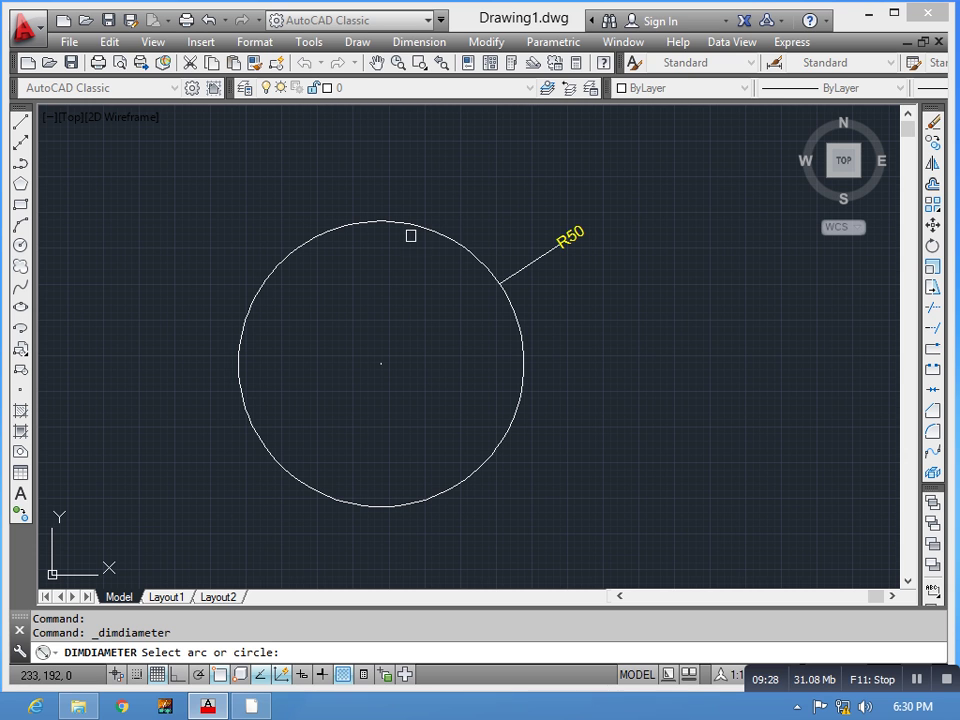
scroll(349, 330, "up", 2)
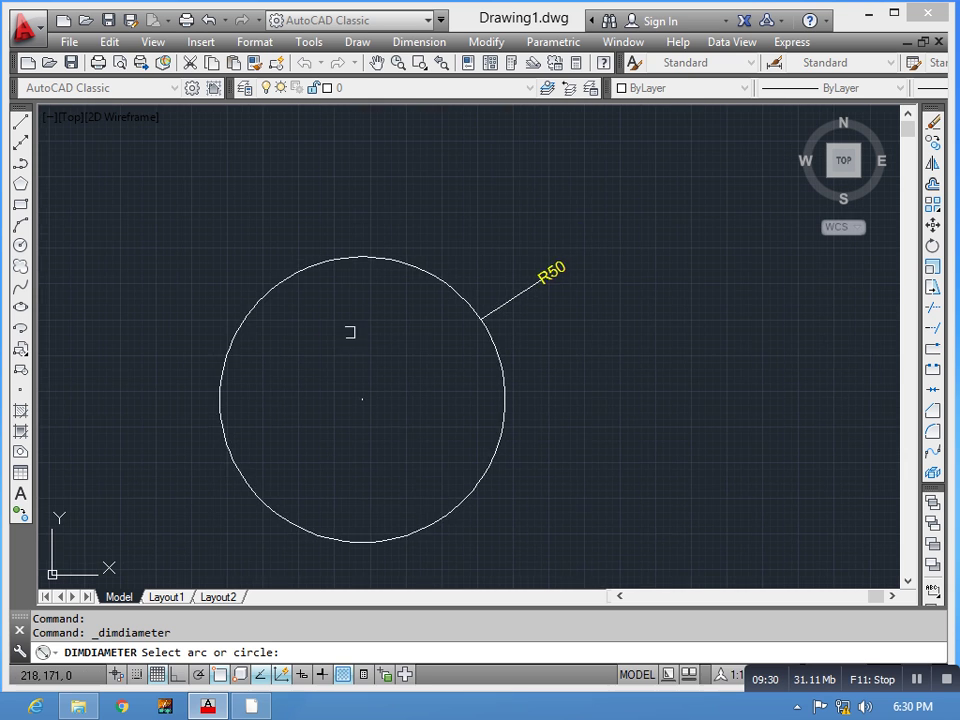
left_click(454, 261)
left_click(505, 222)
scroll(380, 362, "down", 1)
middle_click_drag(380, 362, 369, 379)
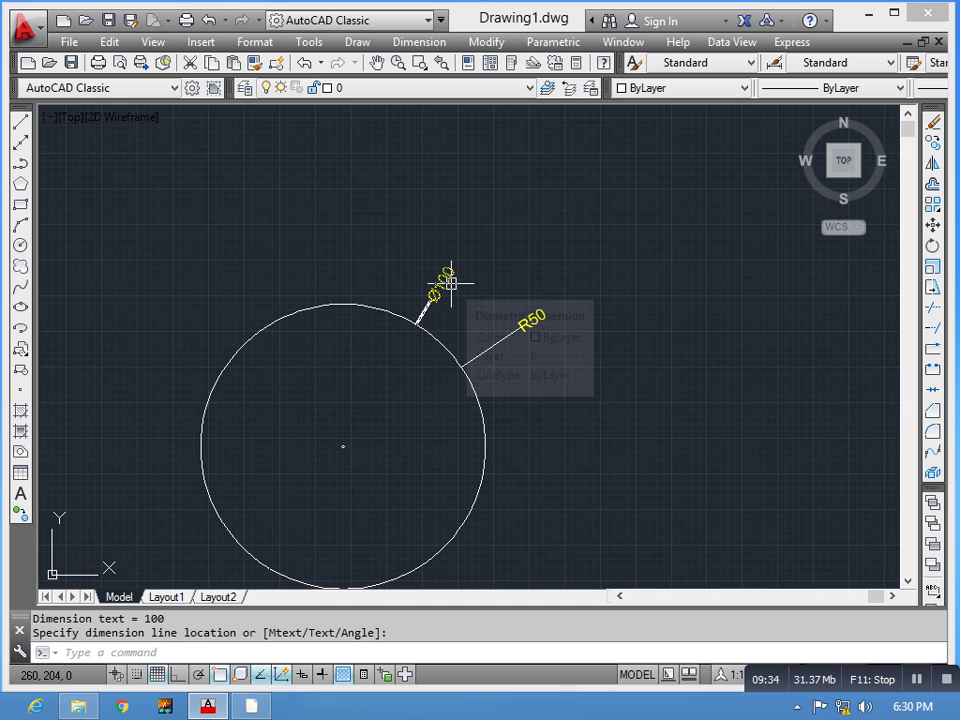
- Move the diameter dimension's text down to the right side of the circle, below the radius dimension
scroll(455, 303, "up", 5)
scroll(425, 280, "down", 2)
scroll(500, 310, "up", 3)
scroll(649, 379, "down", 3)
scroll(673, 358, "up", 4)
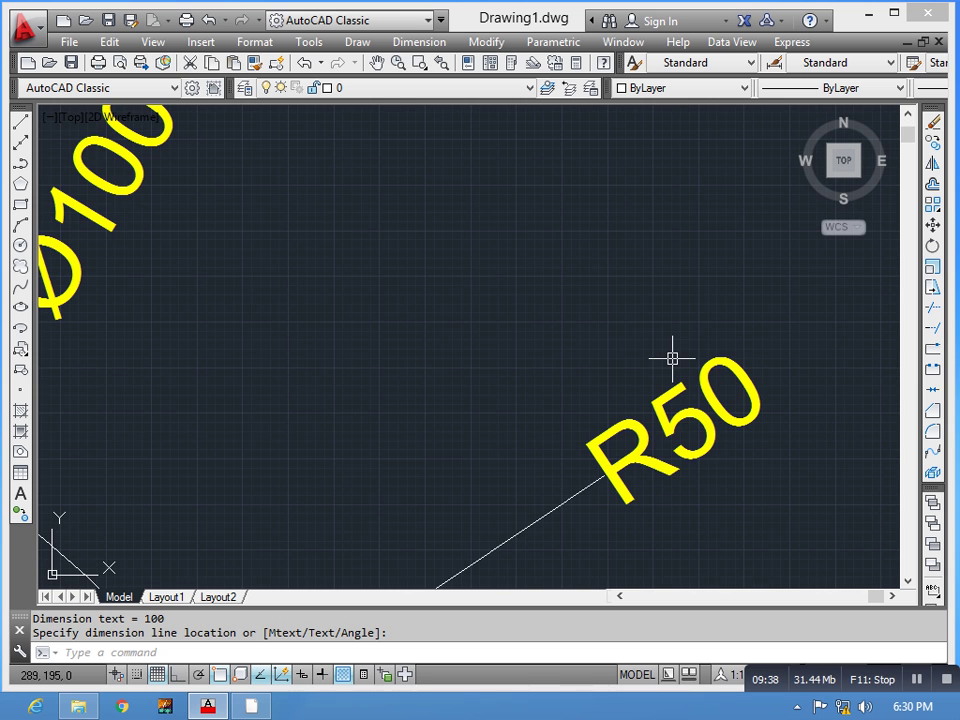
scroll(622, 286, "down", 3)
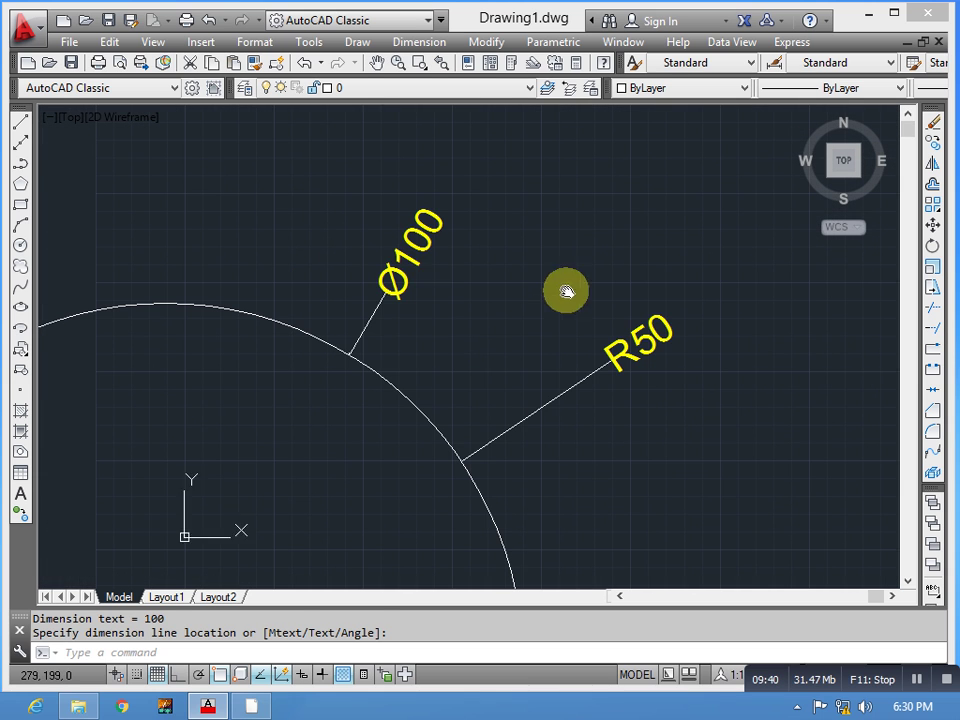
left_click(388, 288)
left_click(411, 252)
middle_click_drag(560, 480, 396, 255)
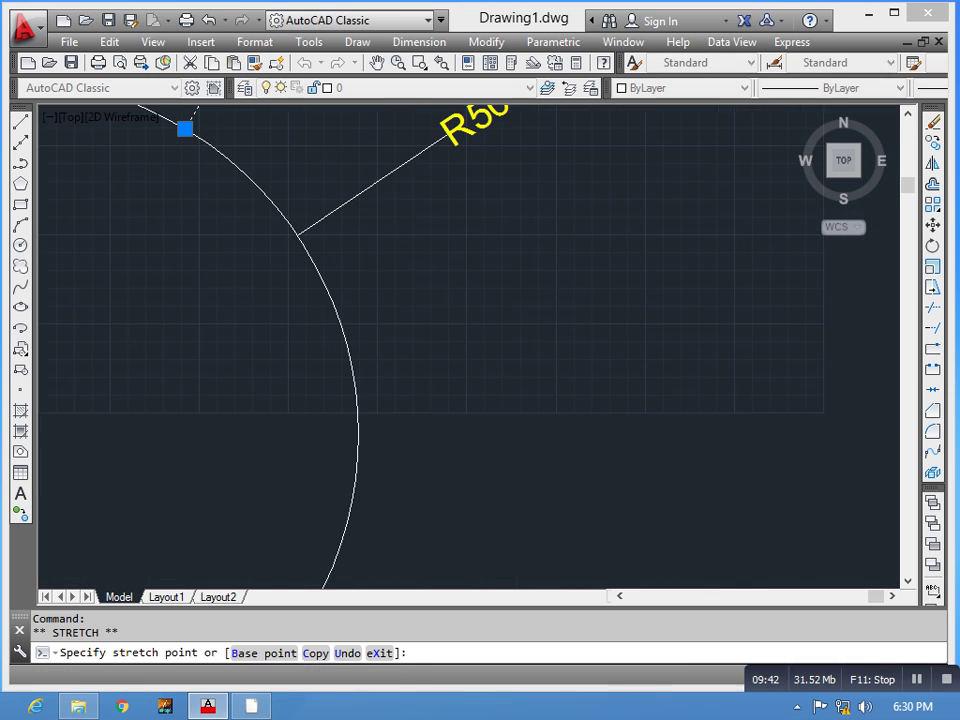
scroll(407, 274, "down", 2)
key("Escape")
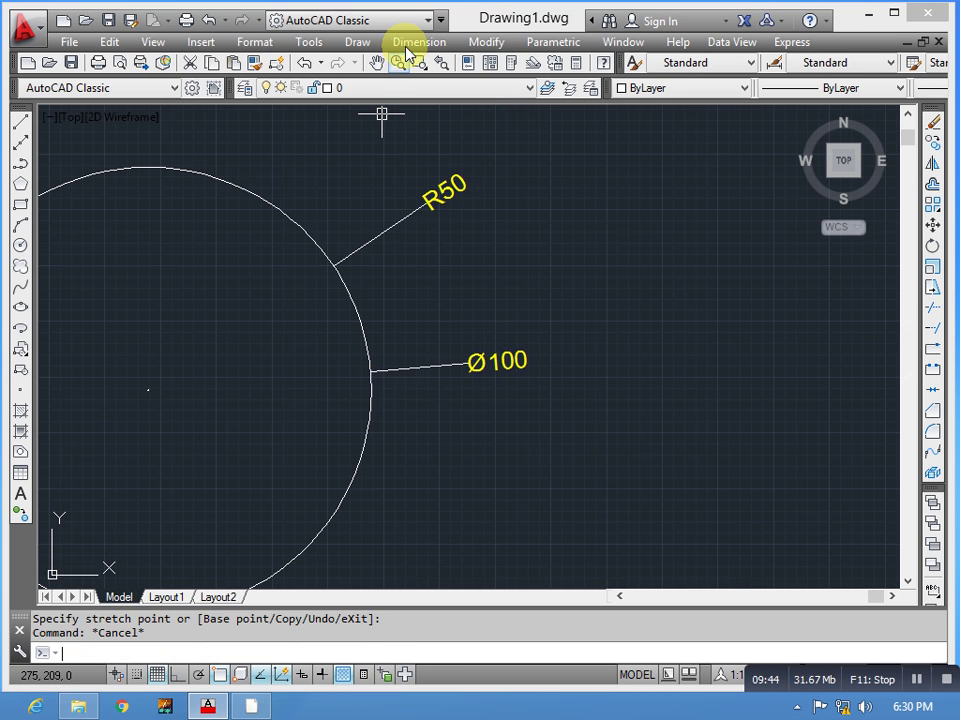
key("Escape")
- Add a second diameter dimension to the circle, with its text outside the lower-right side below the first one
left_click(418, 42)
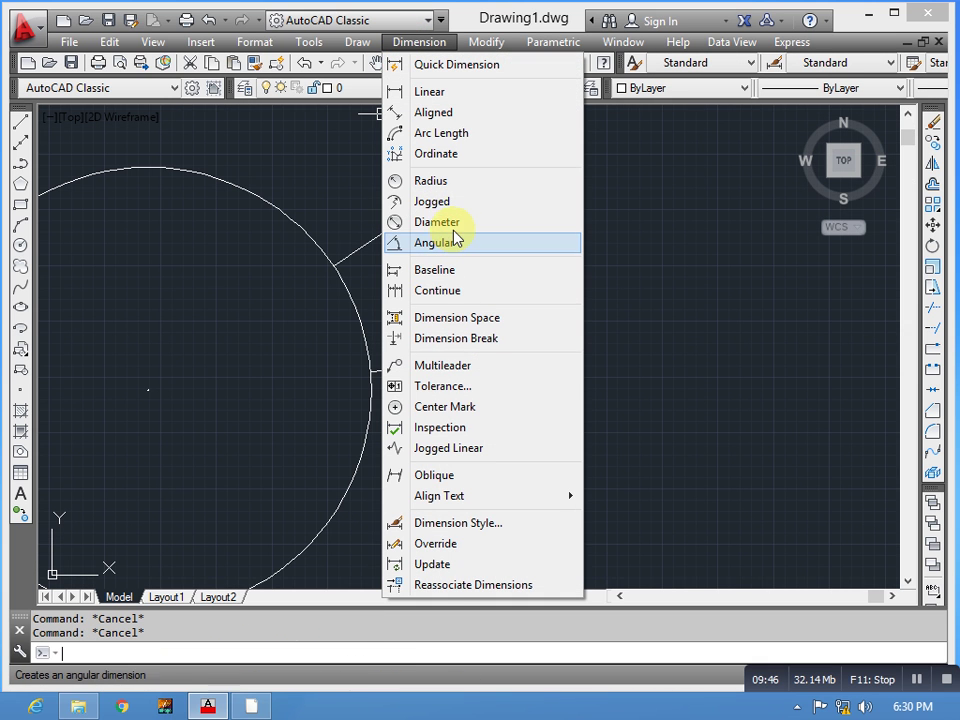
left_click(457, 226)
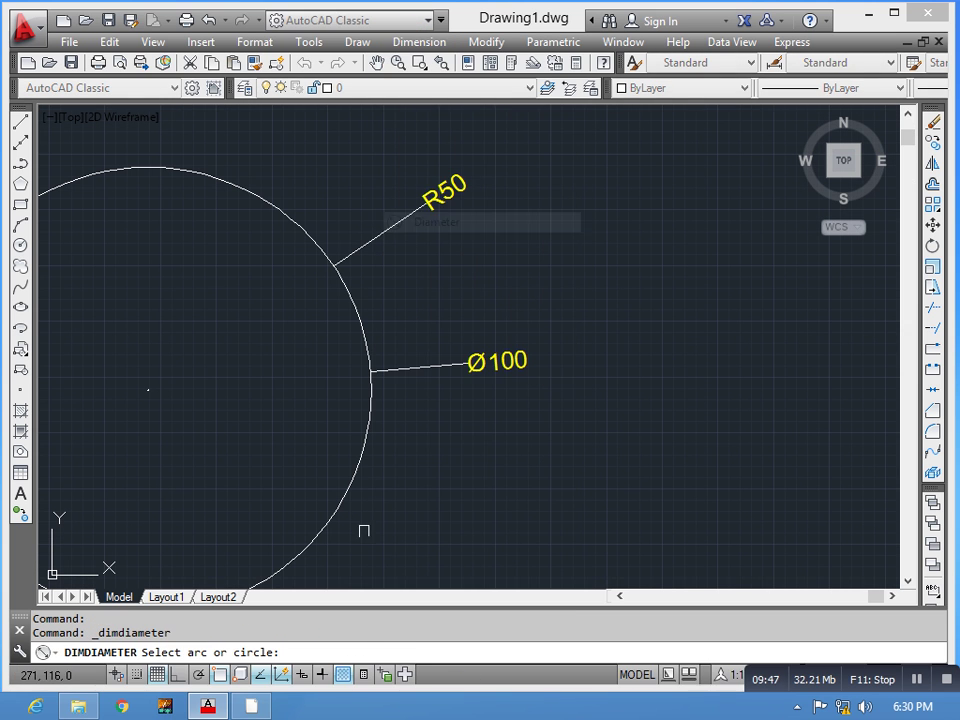
left_click(355, 472)
left_click(525, 499)
scroll(526, 501, "up", 2)
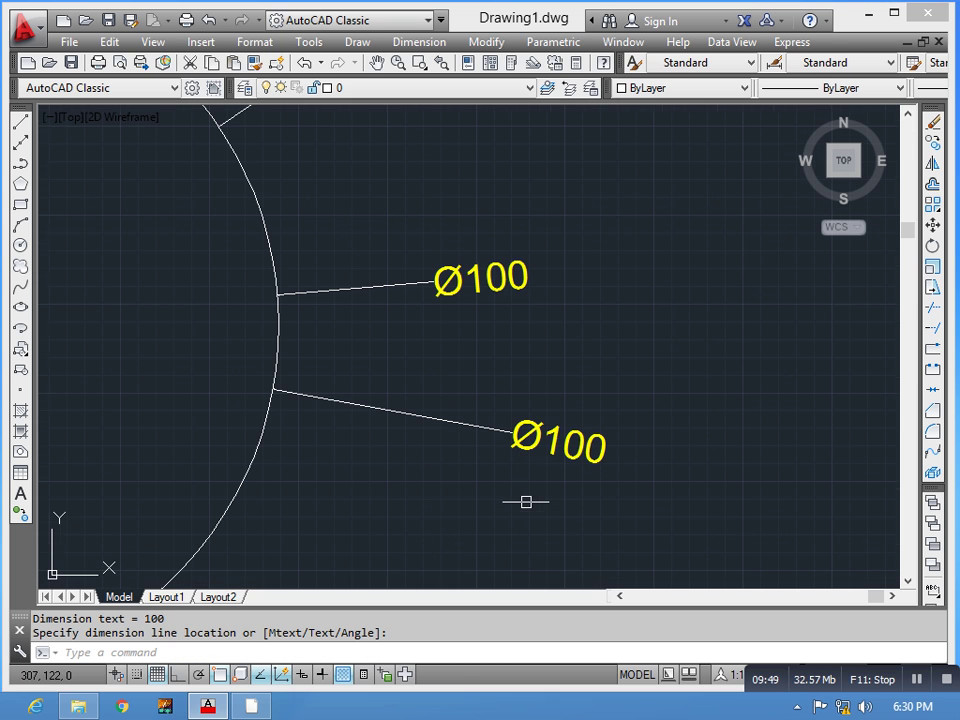
- Examine the radius dimension and the two diameter dimensions, comparing their prefixes, text alignment and placement around the circle
scroll(526, 501, "down", 3)
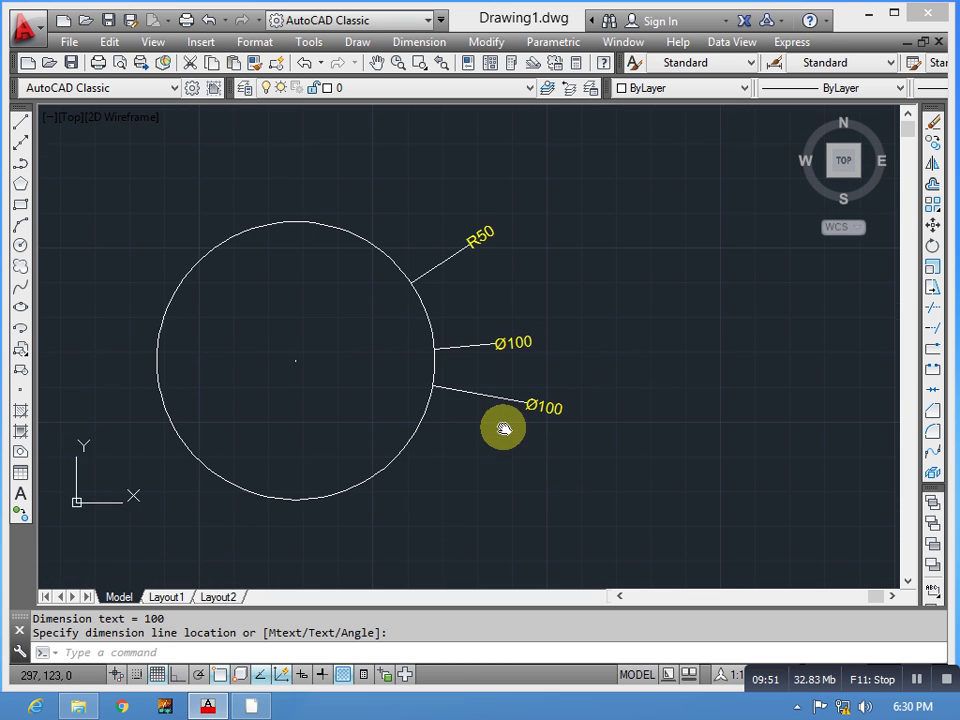
scroll(433, 255, "down", 1)
middle_click_drag(433, 255, 441, 343)
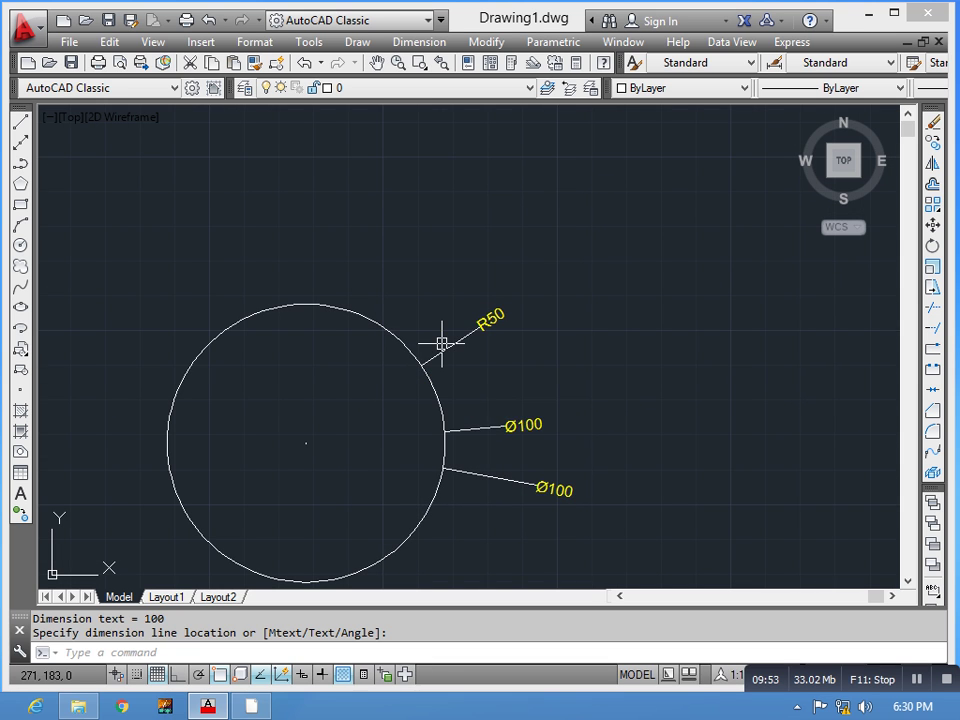
scroll(455, 318, "up", 5)
scroll(628, 321, "up", 2)
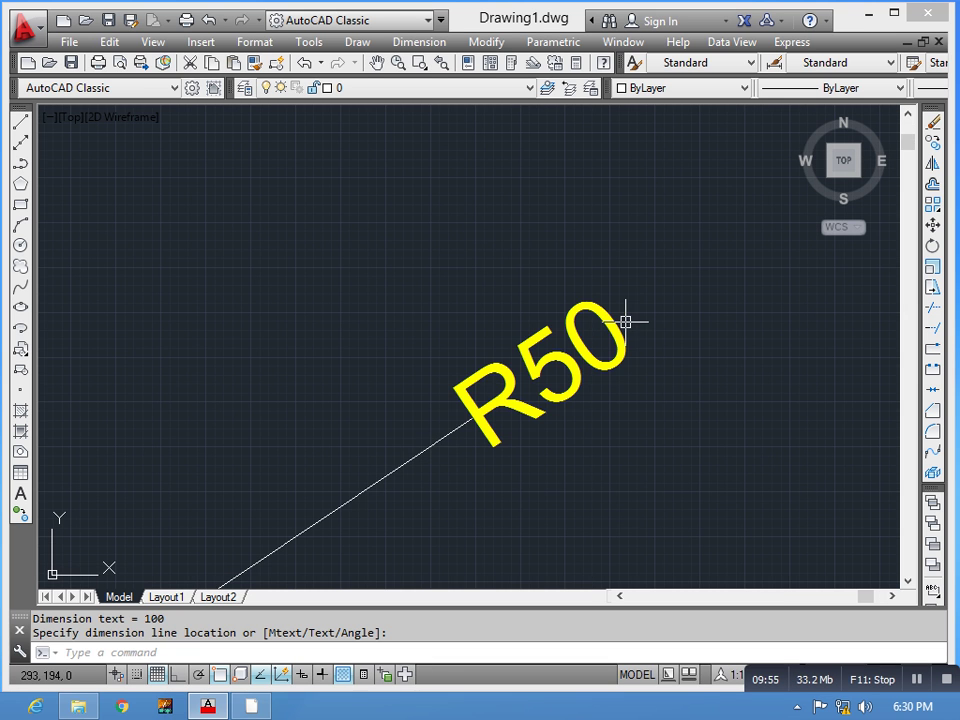
scroll(604, 315, "down", 8)
middle_click_drag(488, 351, 298, 325)
scroll(432, 404, "up", 4)
scroll(434, 402, "up", 3)
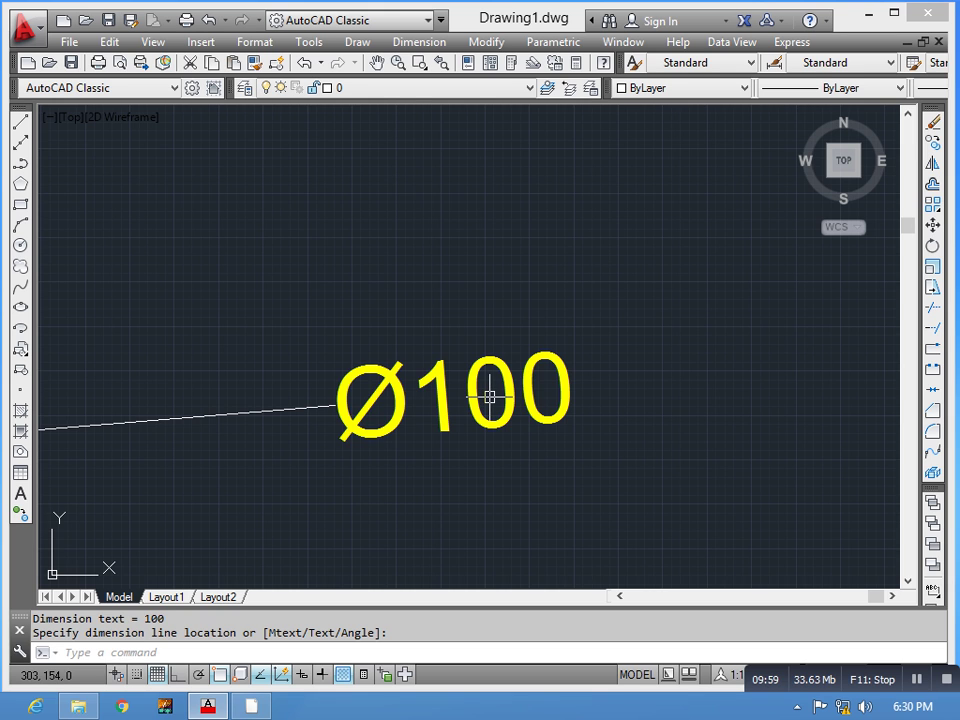
scroll(489, 397, "down", 10)
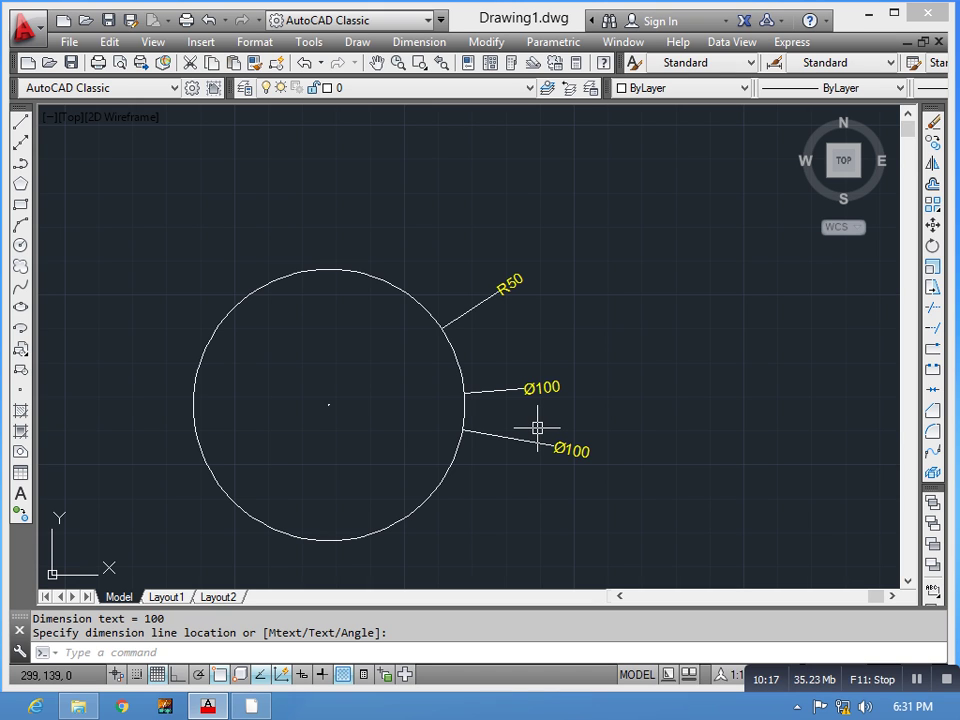
scroll(493, 388, "up", 6)
scroll(482, 407, "down", 4)
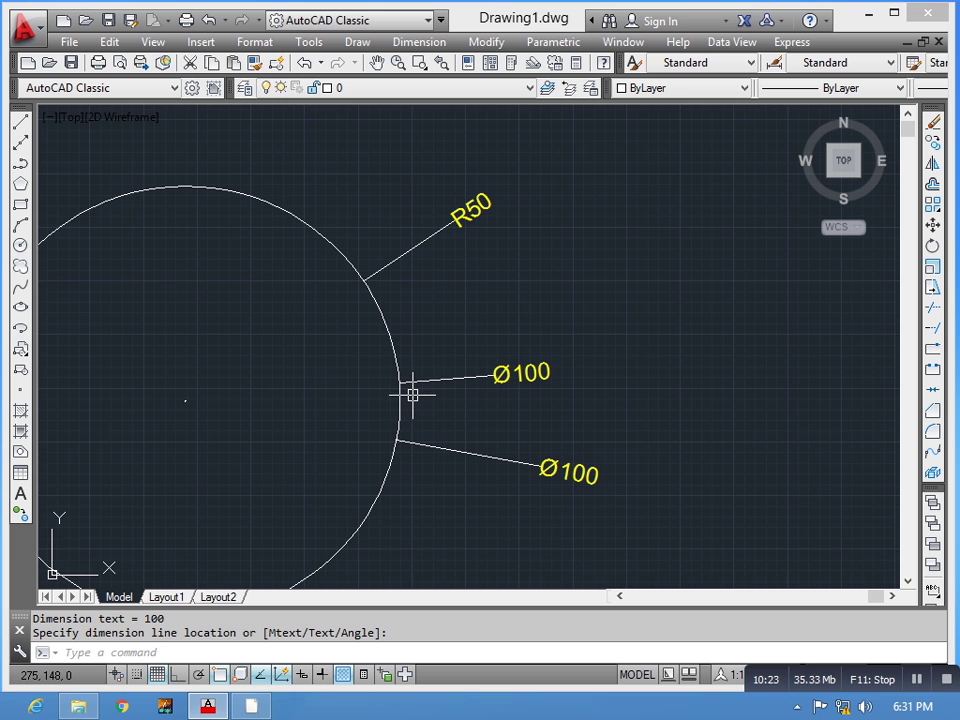
scroll(392, 407, "down", 2)
scroll(350, 305, "up", 2)
scroll(442, 350, "down", 2)
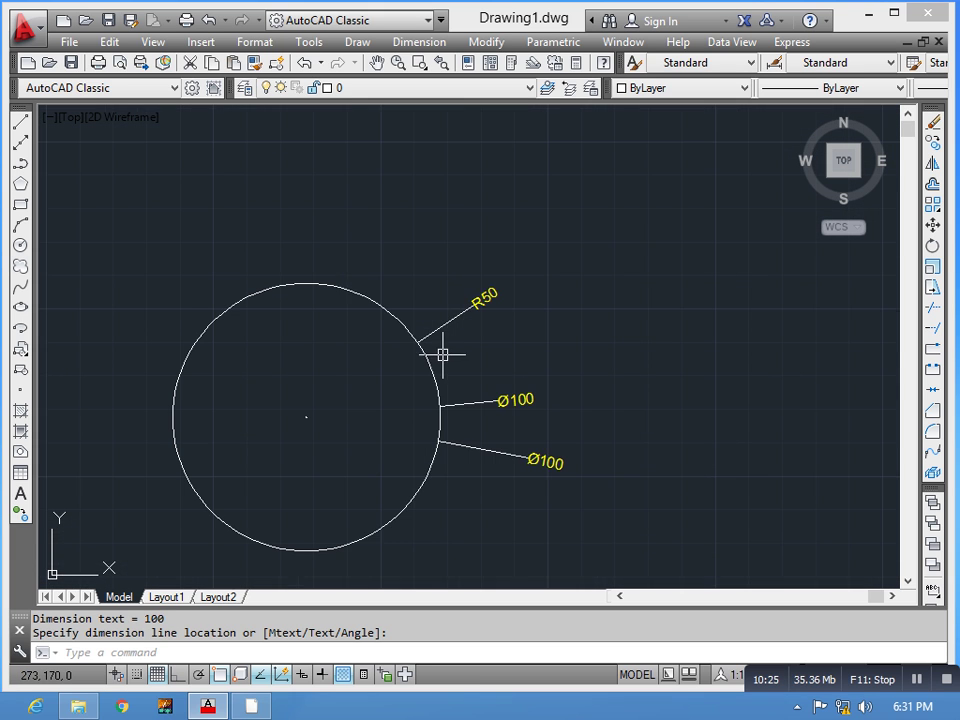
middle_click_drag(441, 354, 444, 291)
key("Escape")
scroll(480, 388, "down", 2)
middle_click_drag(480, 388, 561, 401)
scroll(631, 271, "up", 2)
scroll(429, 364, "down", 2)
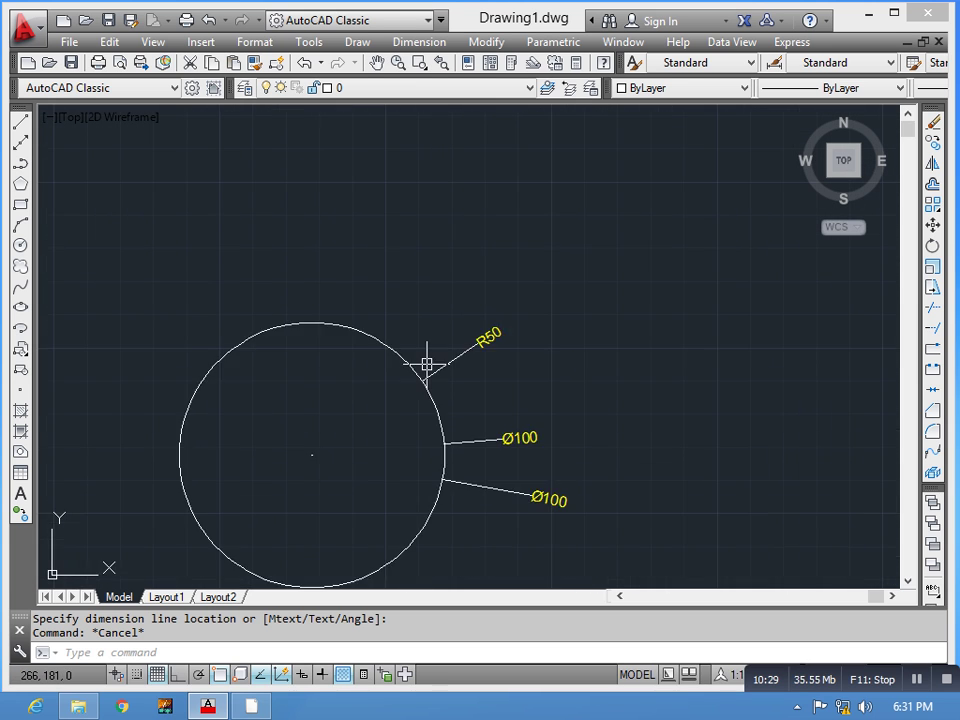
middle_click_drag(429, 364, 450, 272)
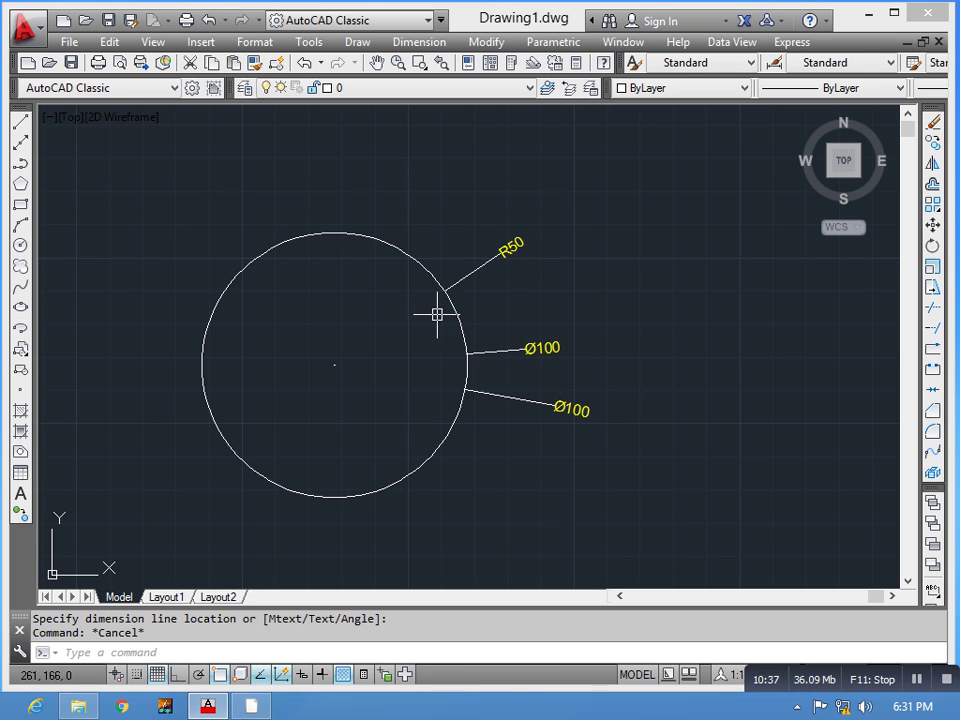
scroll(418, 279, "down", 2)
middle_click_drag(458, 350, 519, 410)
- Erase the circle together with its radius dimension and both diameter dimensions
left_click(643, 508)
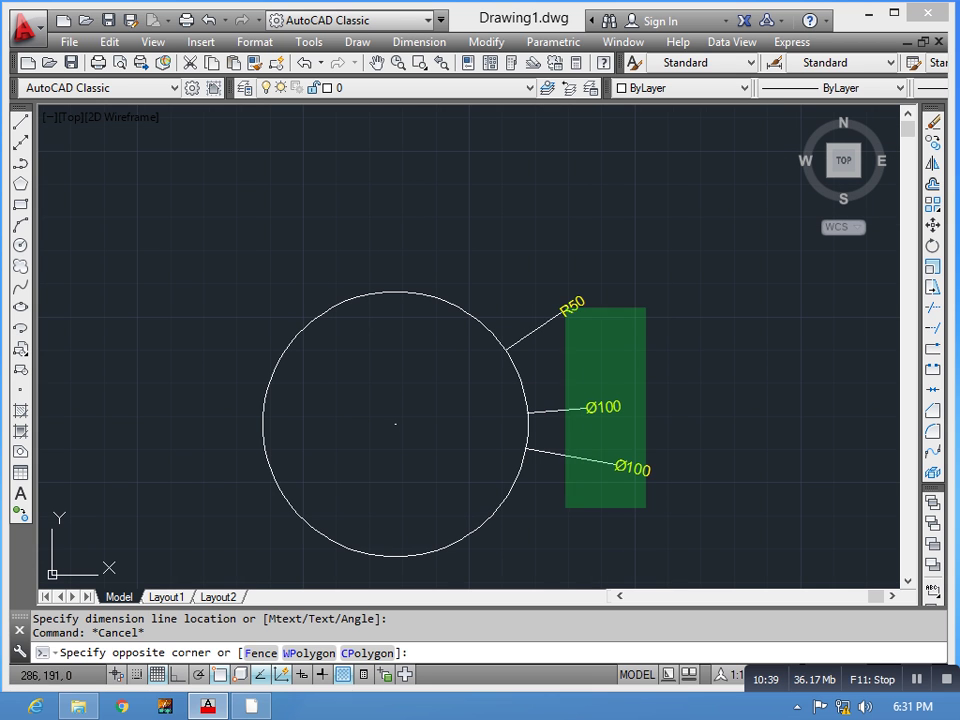
key("Escape")
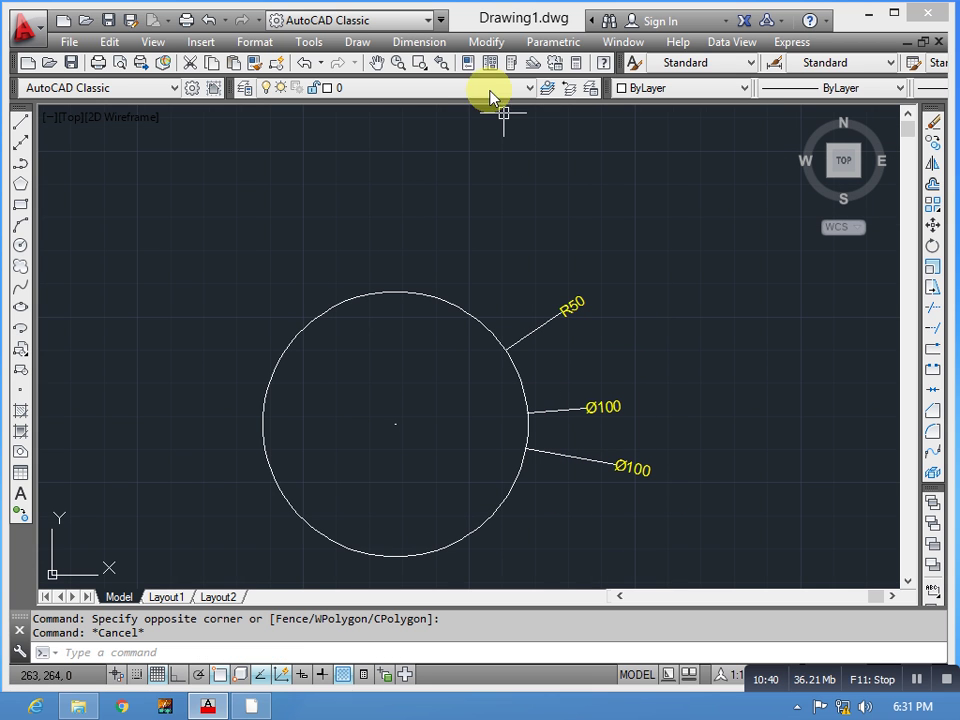
left_click(393, 42)
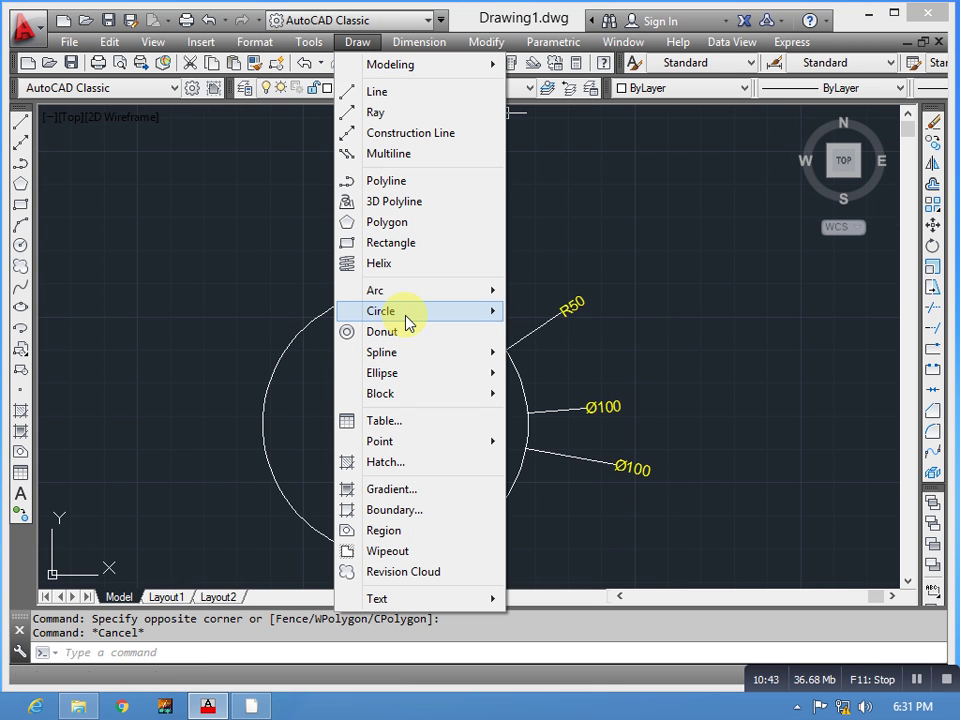
left_click(242, 232)
left_click(628, 572)
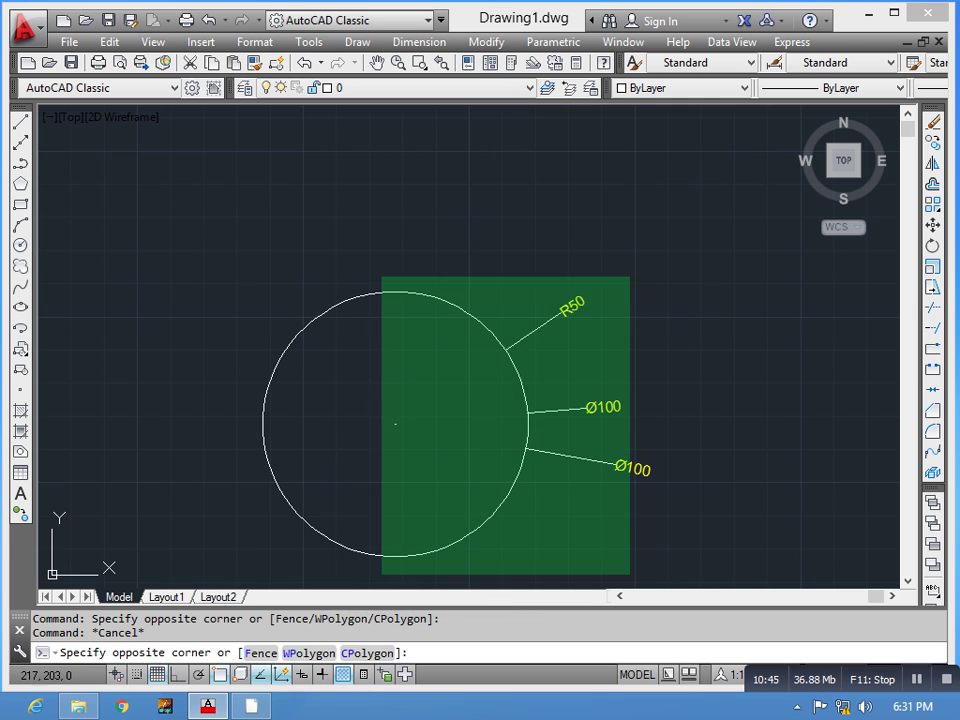
left_click(381, 279)
key("Delete")
key("Escape")
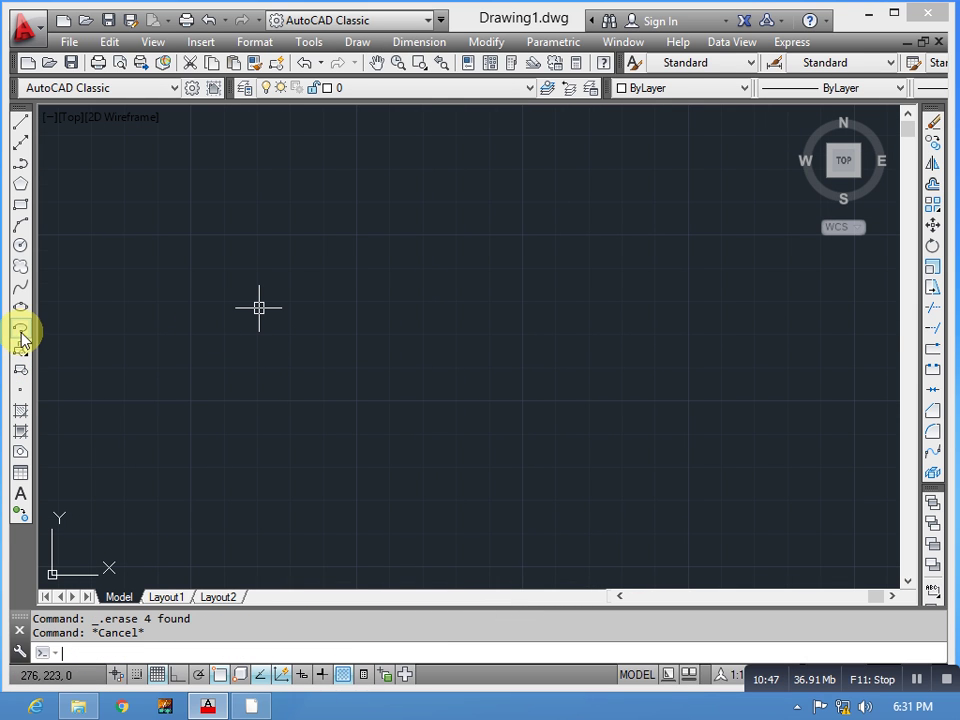
- Draw a vertical line in the left part of the empty drawing area with Ortho mode turned on
type("l")
key("Return")
left_click(242, 262)
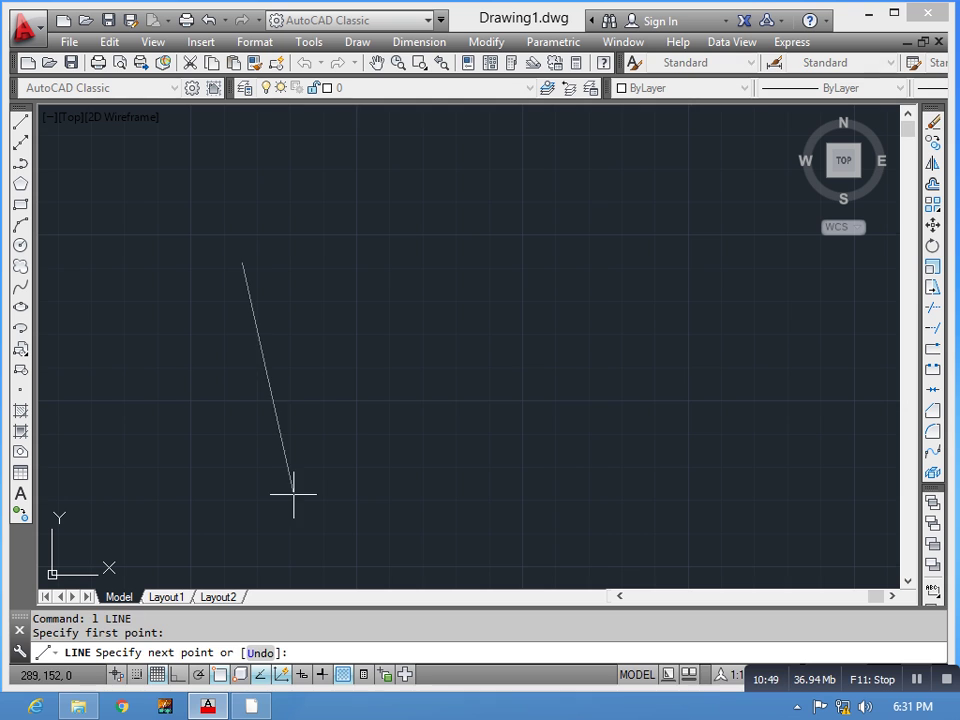
key("F8")
left_click(242, 532)
key("Escape")
key("Escape")
key("Escape")
type("o")
key("Return")
key("Escape")
key("Escape")
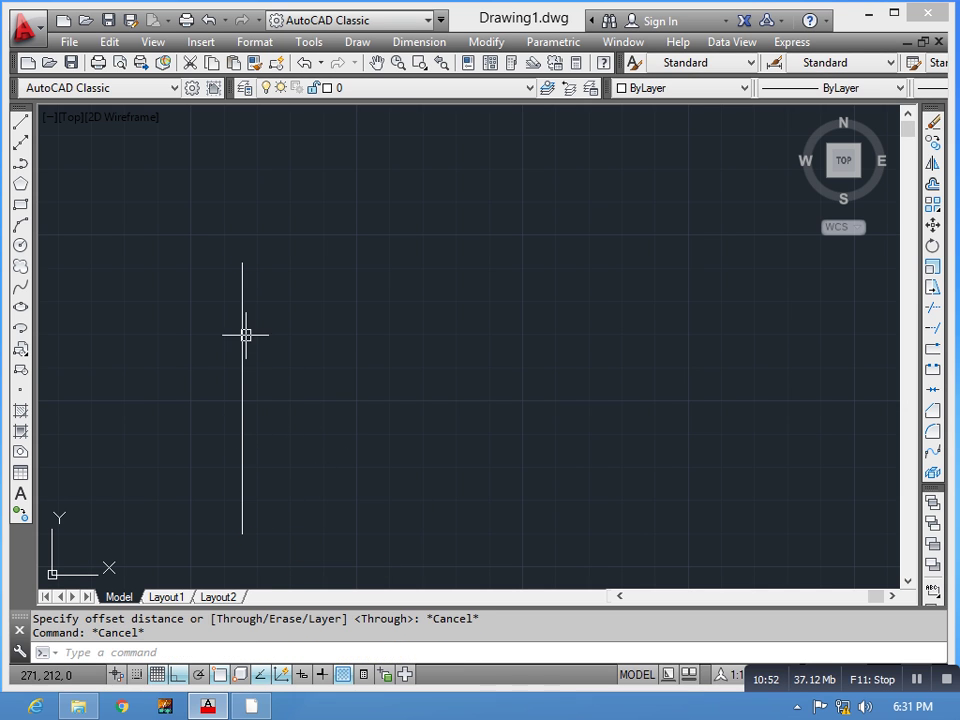
key("Escape")
- Turn on all object snap modes in the drafting settings
type("ds")
key("Return")
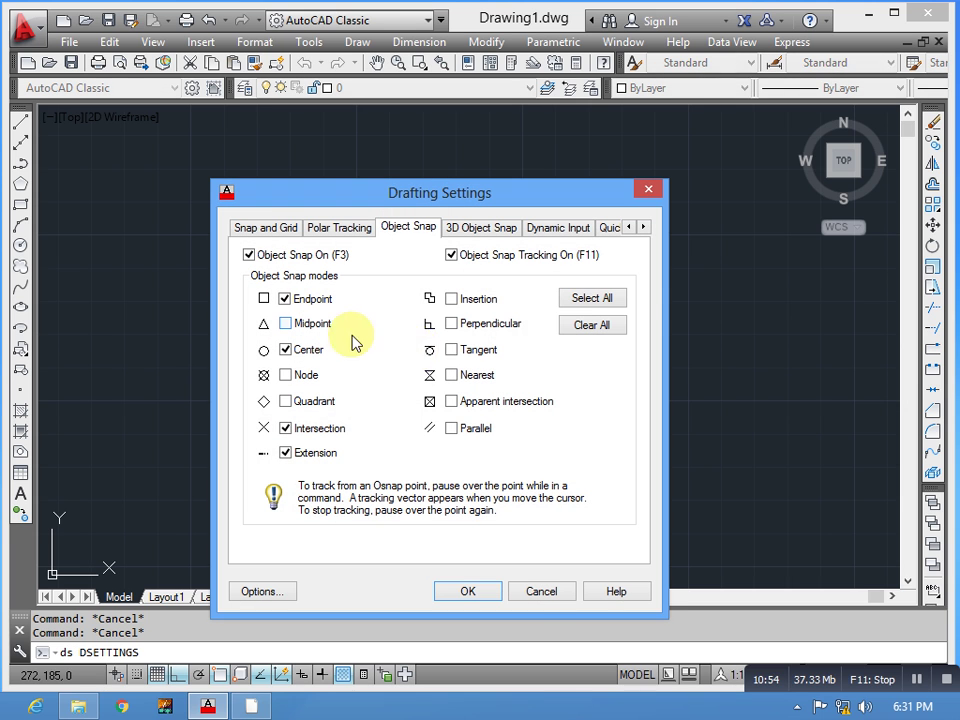
left_click(590, 298)
left_click(460, 598)
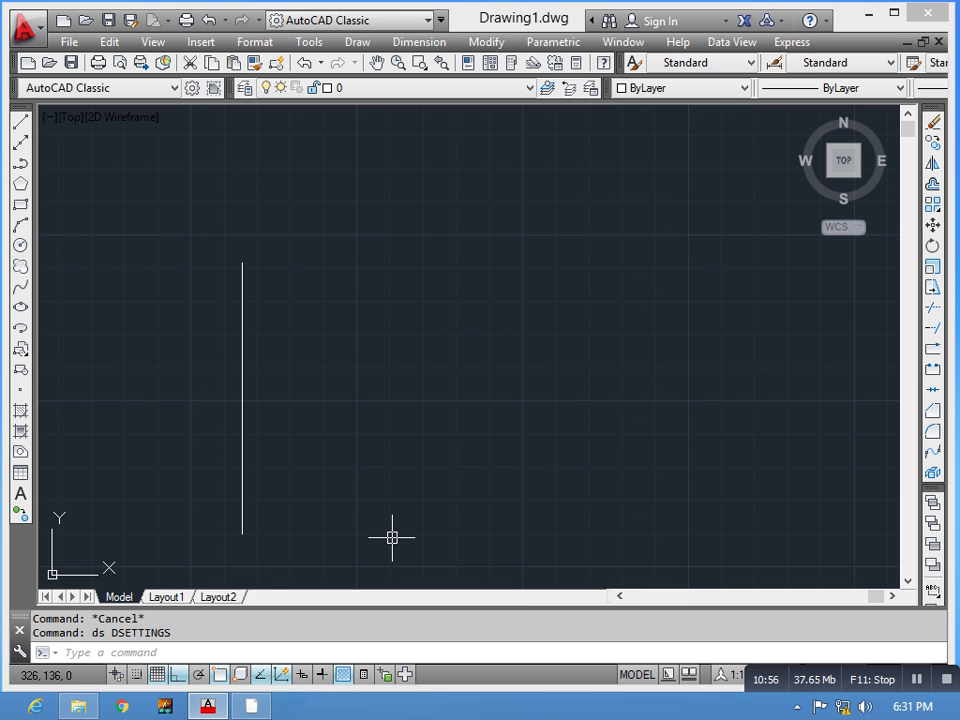
- Offset the vertical line twice to the right by a distance picked with two points, giving three equally spaced lines
type("o")
key("Return")
left_click(242, 262)
left_click(529, 289)
left_click(241, 358)
left_click(450, 403)
middle_click_drag(450, 403, 450, 347)
left_click(550, 353)
left_click(629, 354)
middle_click_drag(491, 389, 491, 403)
key("Escape")
key("Escape")
key("Escape")
- Zoom to the whole drawing and frame the three vertical lines
type("z")
key("Return")
key("Return")
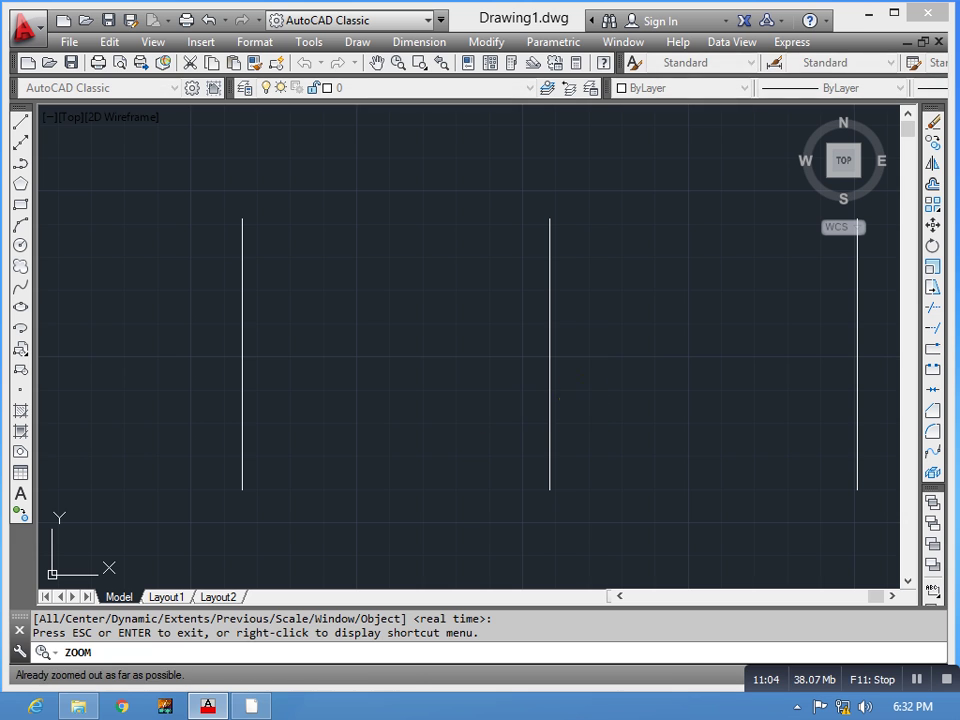
key("Escape")
type("z")
key("Return")
type("a")
key("Return")
scroll(429, 471, "down", 4)
scroll(476, 435, "up", 4)
middle_click_drag(476, 435, 474, 375)
key("Escape")
key("Escape")
scroll(474, 377, "down", 2)
- Draw a two-point circle spanning from the upper part of the first vertical line across to the middle line
left_click(357, 42)
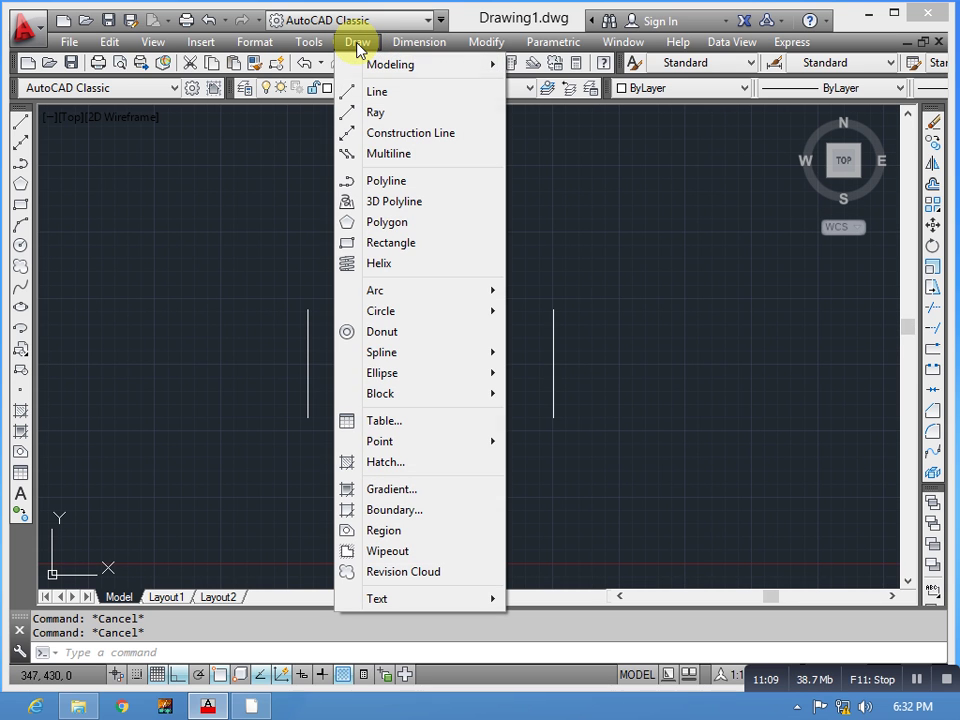
mouse_move(445, 312)
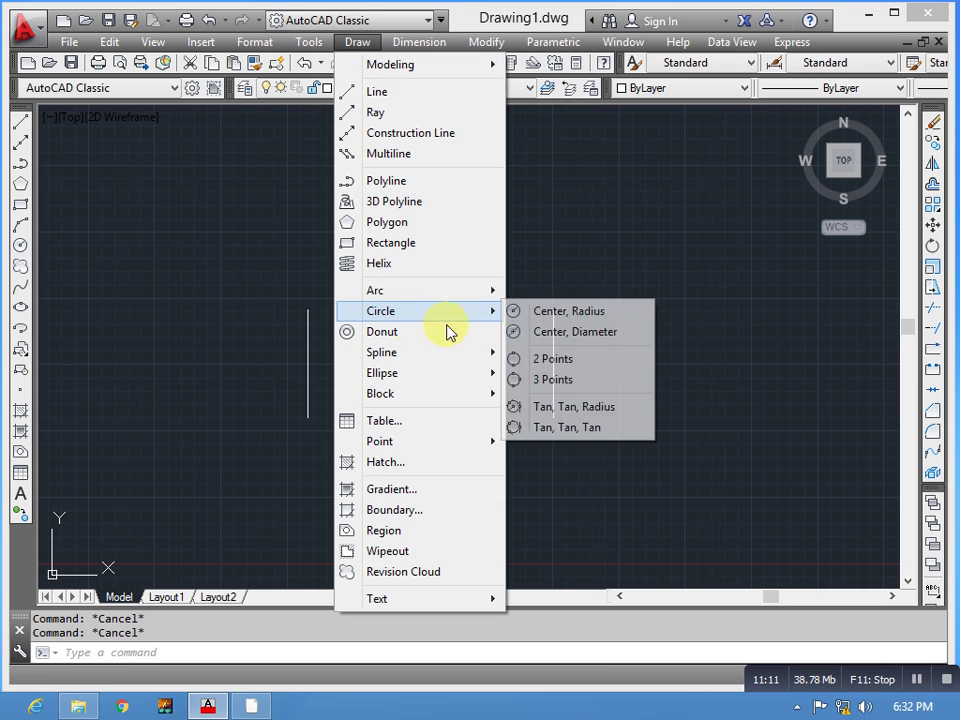
left_click(563, 361)
scroll(323, 336, "up", 2)
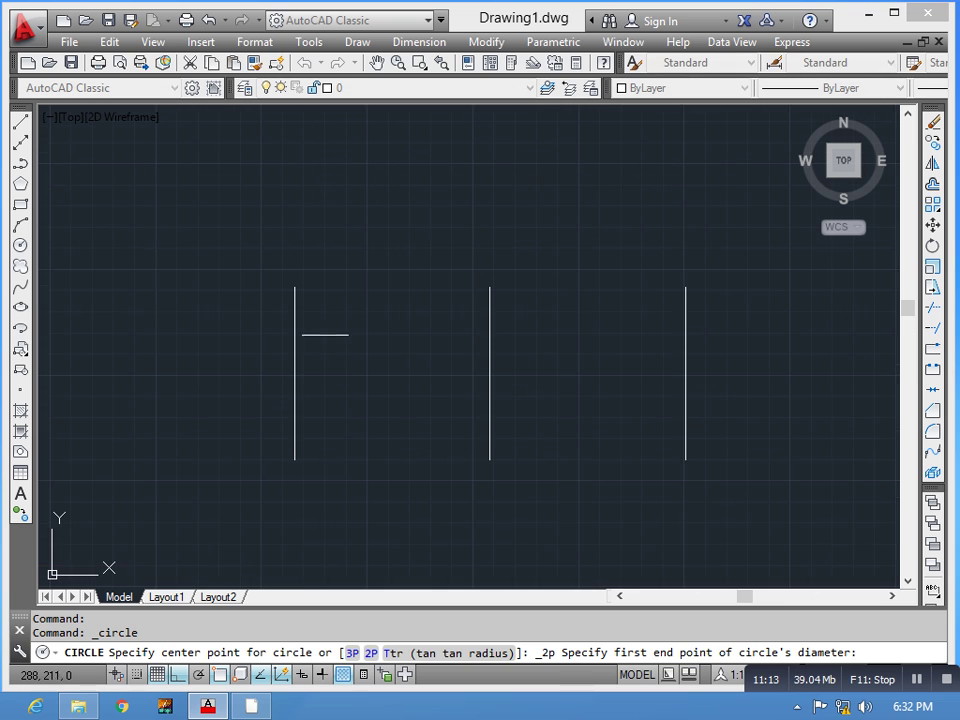
left_click(295, 320)
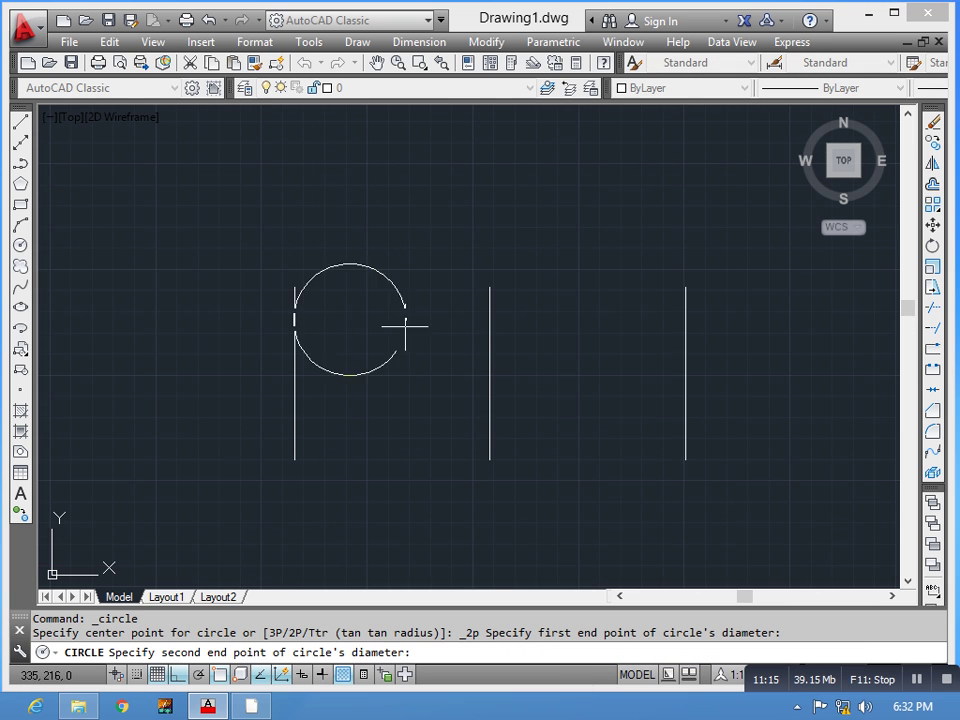
left_click(487, 335)
scroll(311, 300, "up", 2)
key("Escape")
- Erase the two-point circle between the first and middle vertical lines
left_click_drag(311, 300, 304, 210)
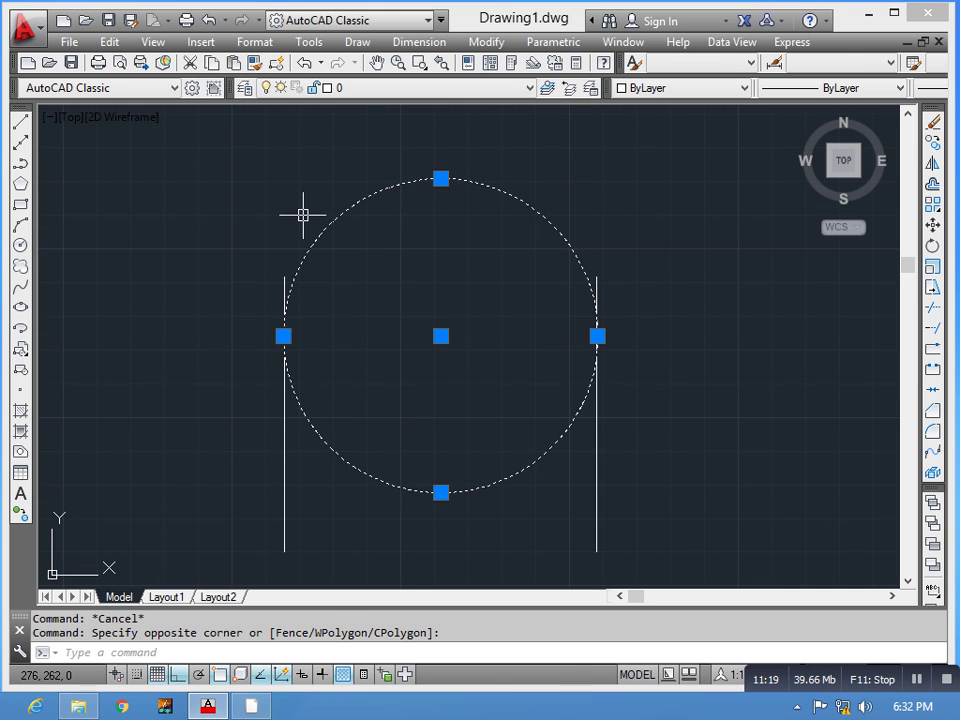
key("Delete")
key("Escape")
key("Escape")
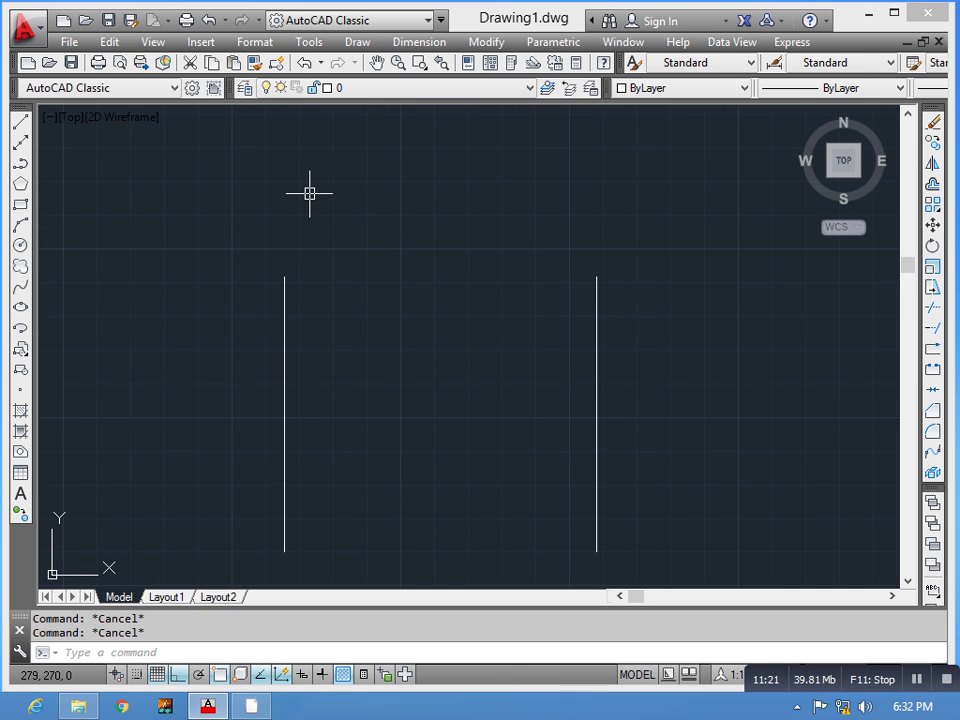
- Draw a two-point circle (2P) whose diameter joins the upper endpoints of the first and middle vertical lines
type("c")
key("Return")
type("2p")
key("Return")
left_click(285, 277)
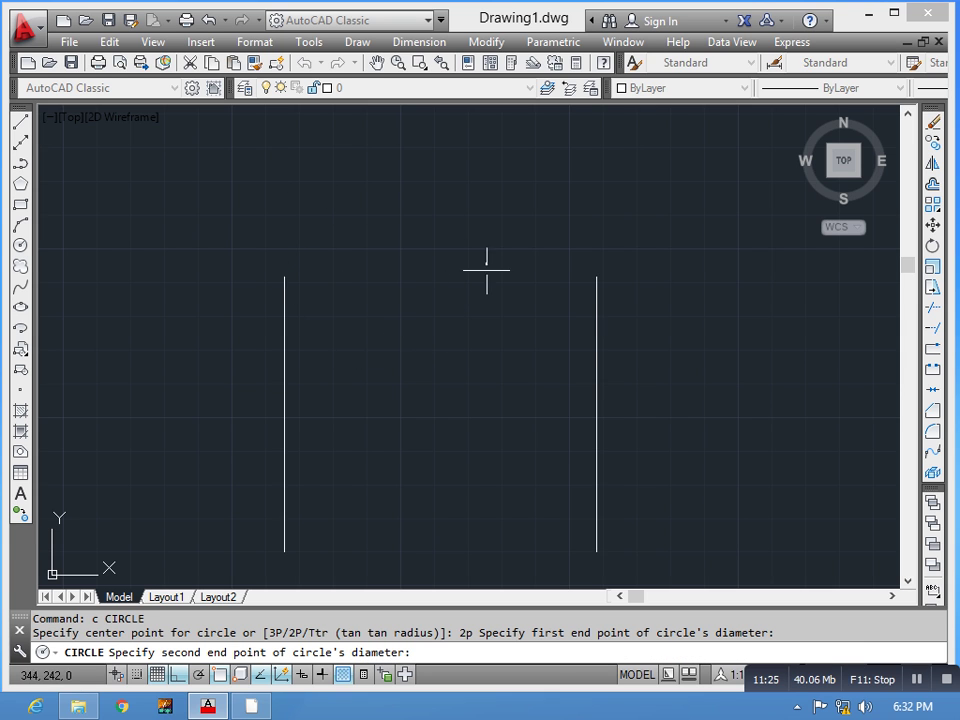
left_click(597, 277)
key("Escape")
key("Escape")
- Trim away the lower half of the circle between the two vertical lines and undo the trim
type("tr")
key("Return")
key("Return")
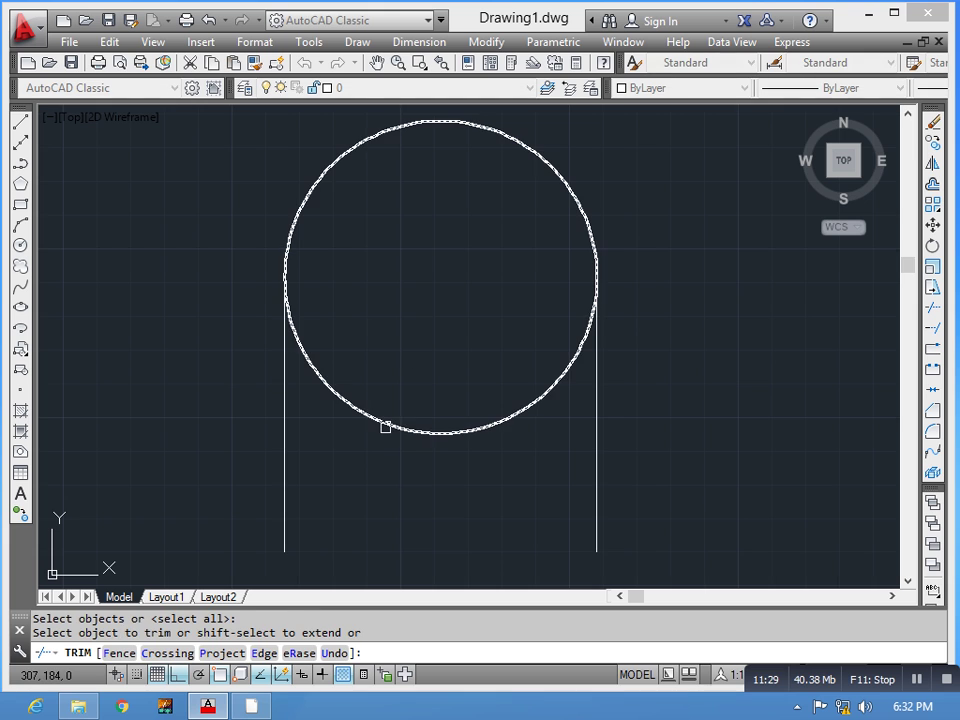
left_click(385, 427)
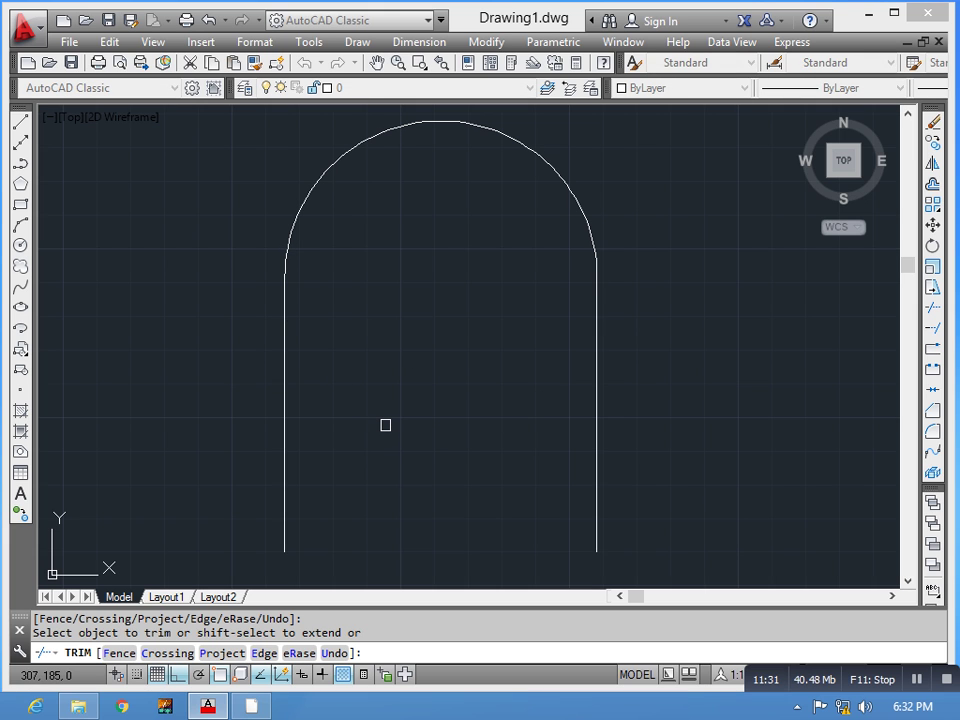
key("Escape")
type("u")
key("Return")
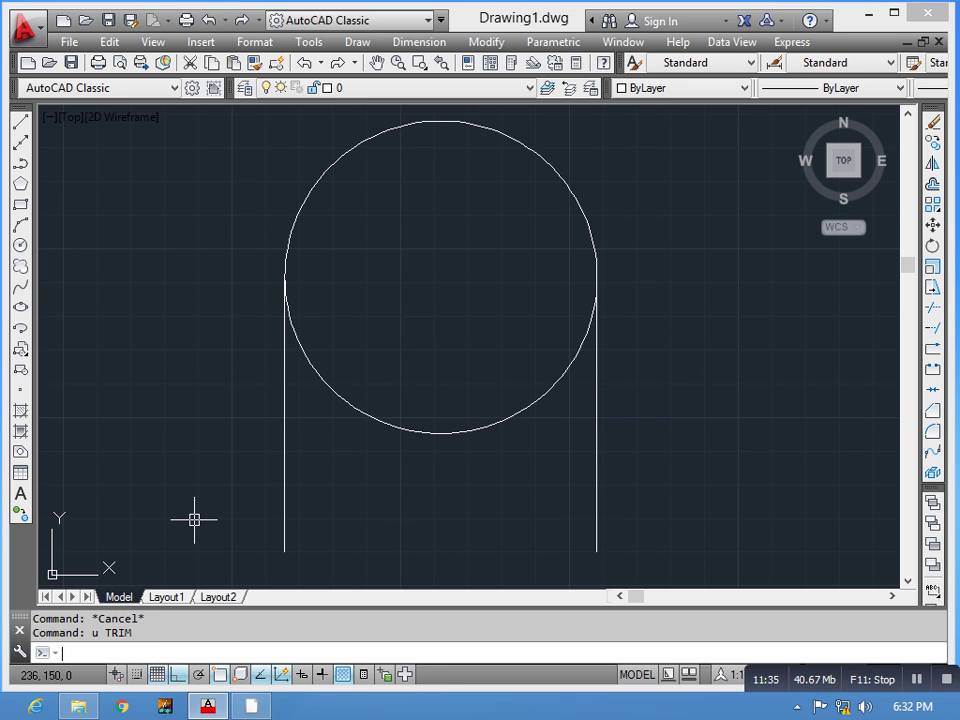
key("Escape")
- Erase the circle and all the vertical lines to empty the drawing
scroll(555, 426, "down", 4)
scroll(439, 454, "up", 2)
scroll(437, 451, "down", 2)
scroll(430, 458, "up", 2)
middle_click_drag(413, 461, 454, 435)
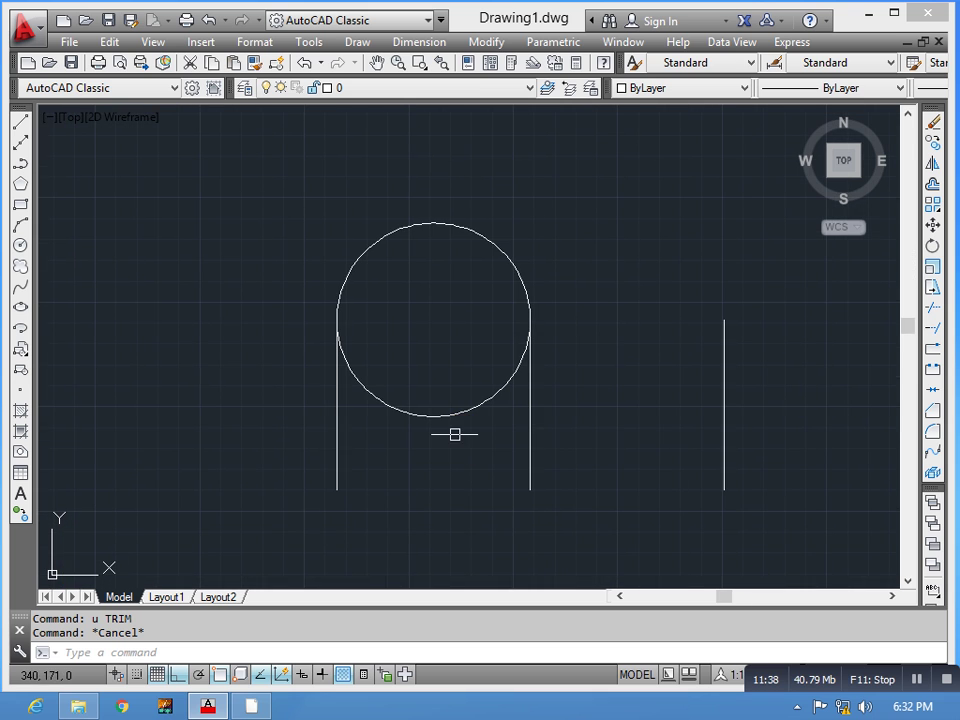
left_click(454, 435)
left_click(433, 379)
key("Delete")
left_click(437, 384)
left_click(272, 384)
key("Delete")
key("Escape")
type("rec")
key("Return")
left_click(265, 313)
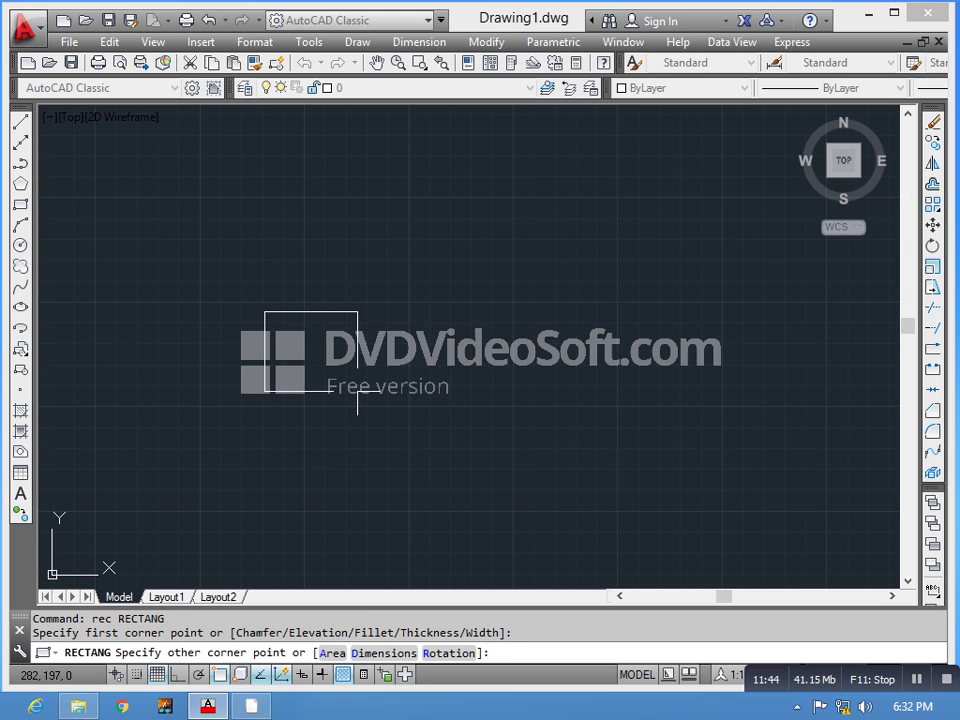
type("@")
key("Return")
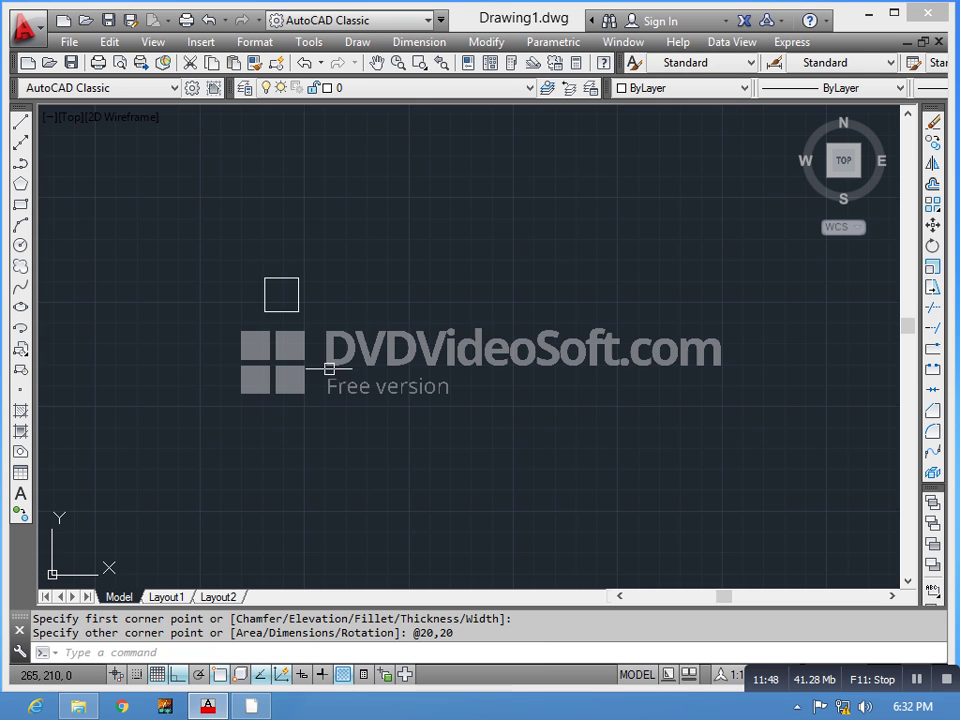
- Draw a three-point circle inside the square through the midpoints of its upper, left and lower edges
scroll(310, 335, "up", 5)
middle_click_drag(253, 294, 310, 360)
scroll(325, 395, "up", 2)
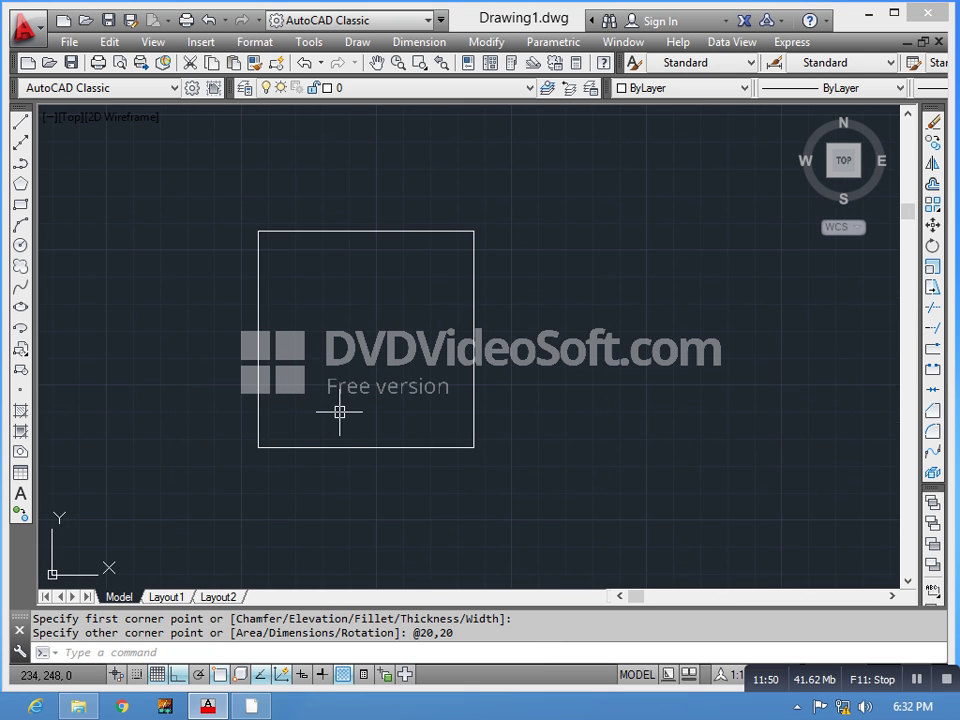
middle_click_drag(339, 414, 416, 414)
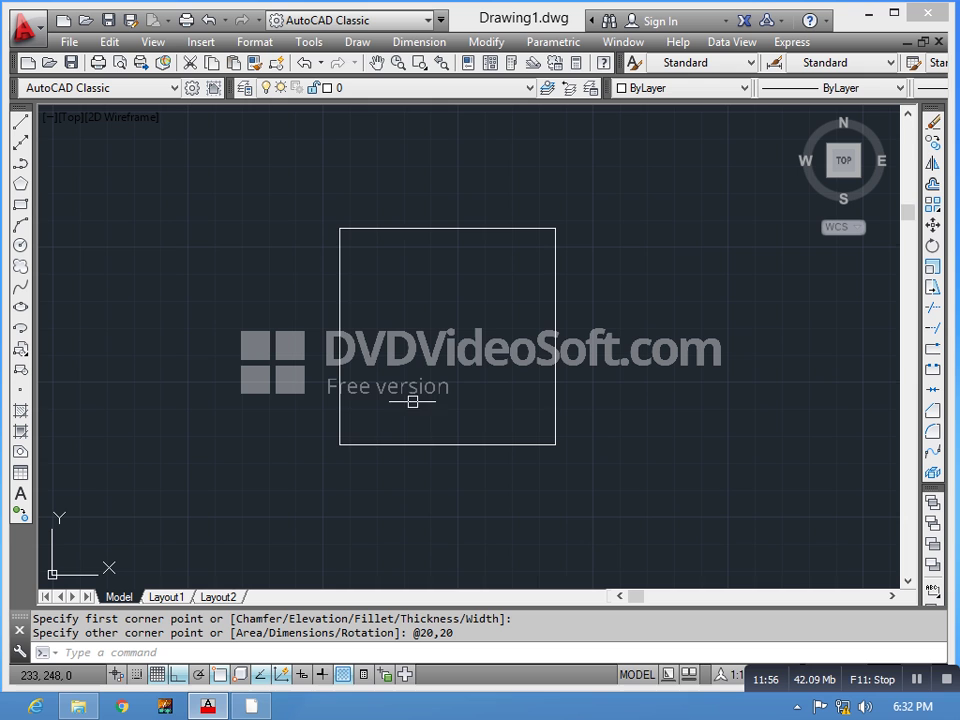
left_click(357, 42)
mouse_move(400, 311)
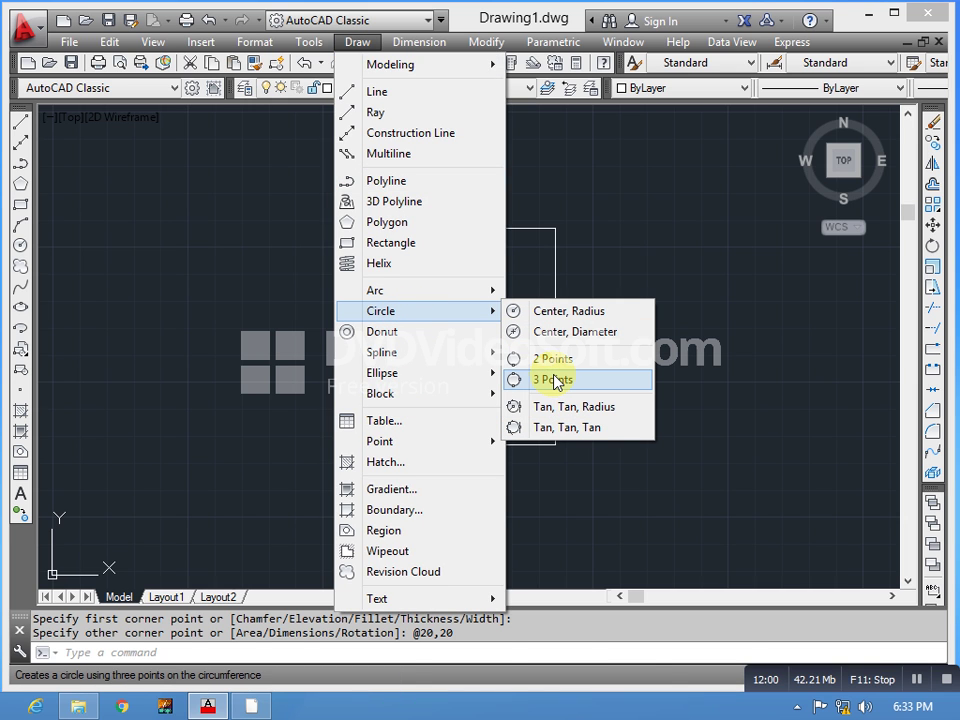
left_click(554, 379)
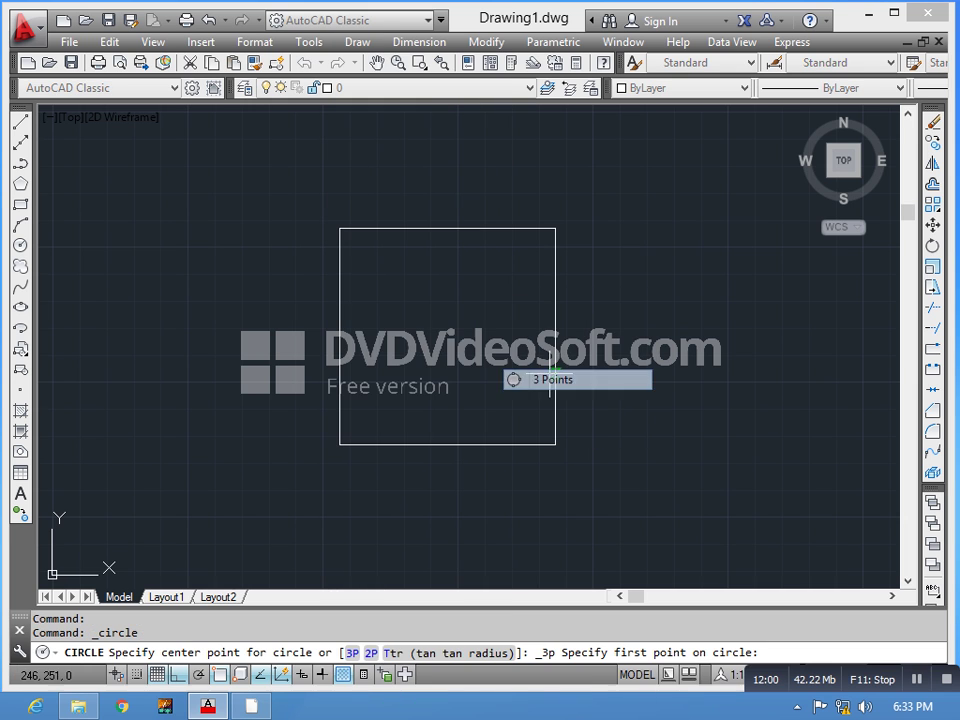
left_click(447, 228)
left_click(340, 336)
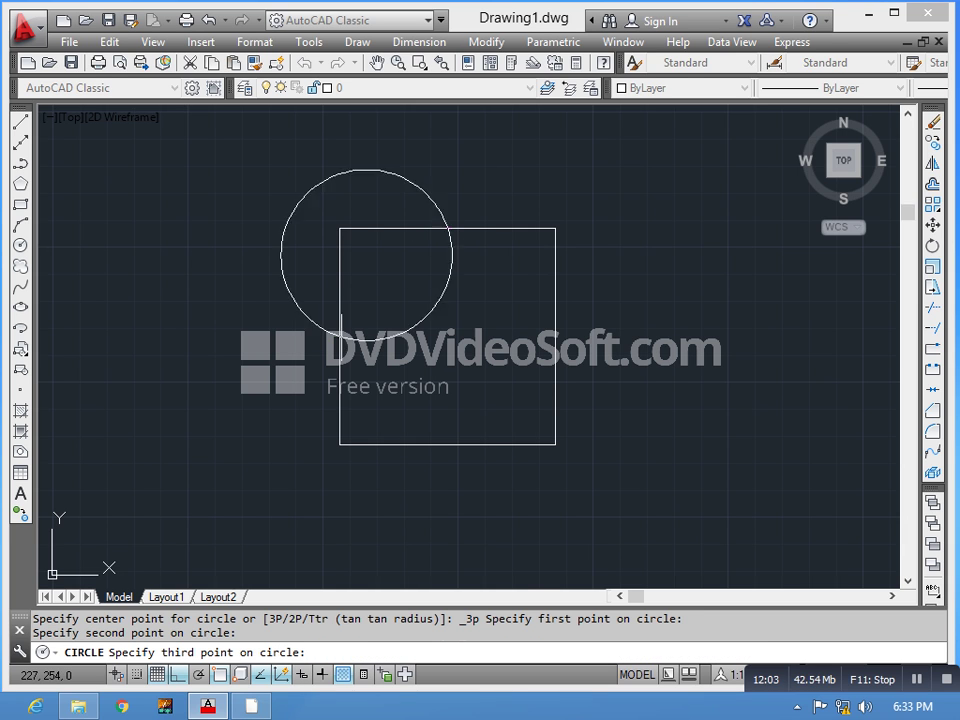
left_click(448, 445)
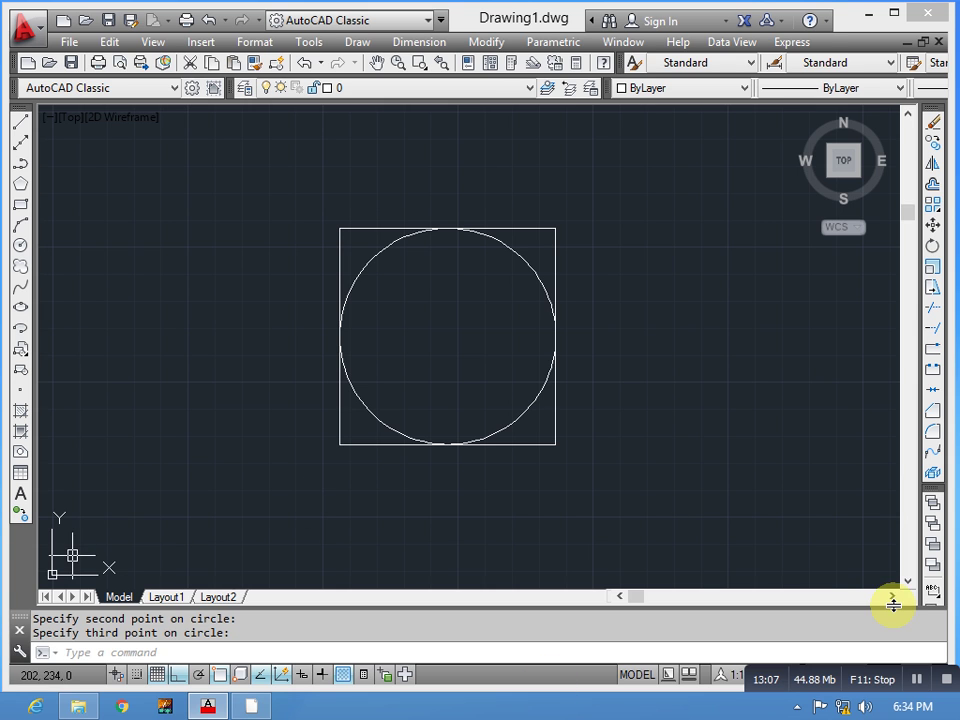
- Erase the square and its inscribed circle
scroll(529, 471, "up", 2)
scroll(510, 437, "down", 2)
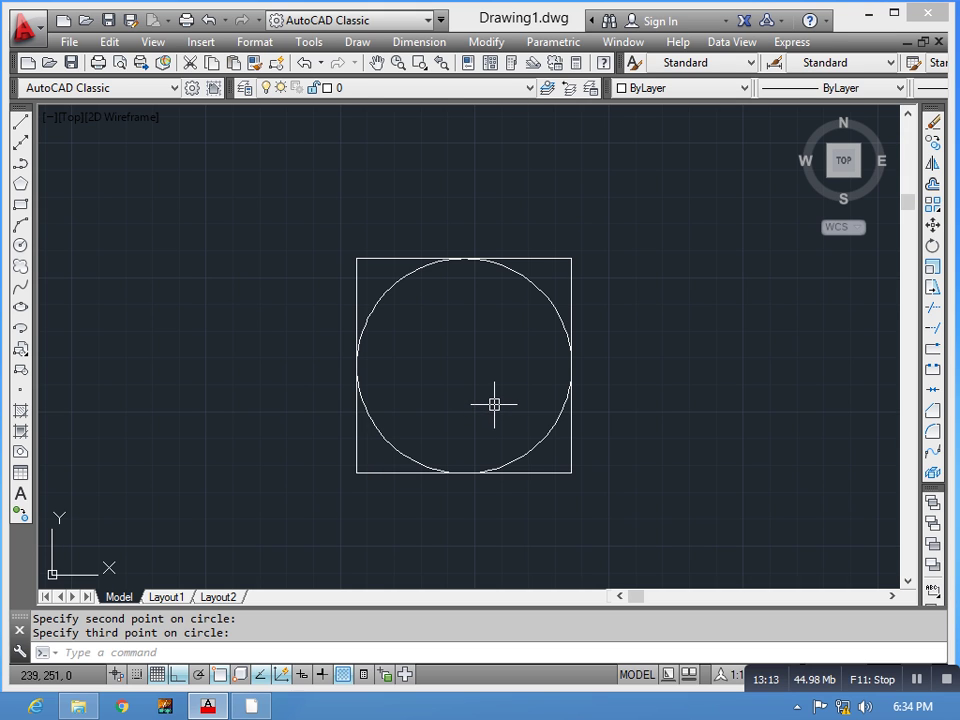
left_click(357, 42)
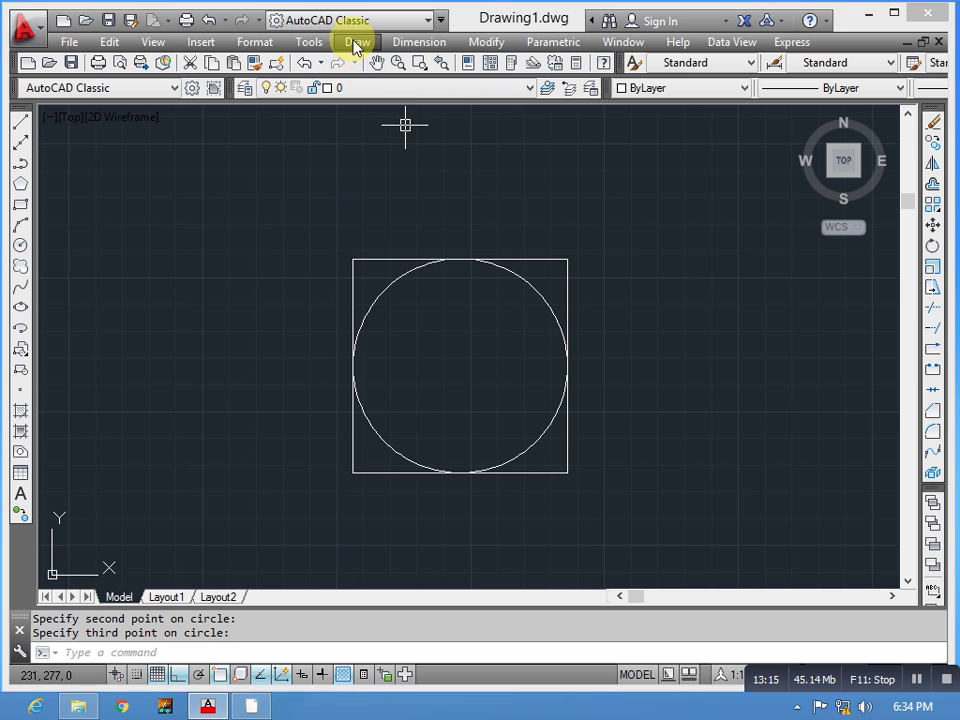
left_click(487, 462)
left_click(486, 464)
key("Delete")
left_click(503, 487)
left_click(410, 428)
key("Delete")
key("Escape")
key("Escape")
left_click(355, 44)
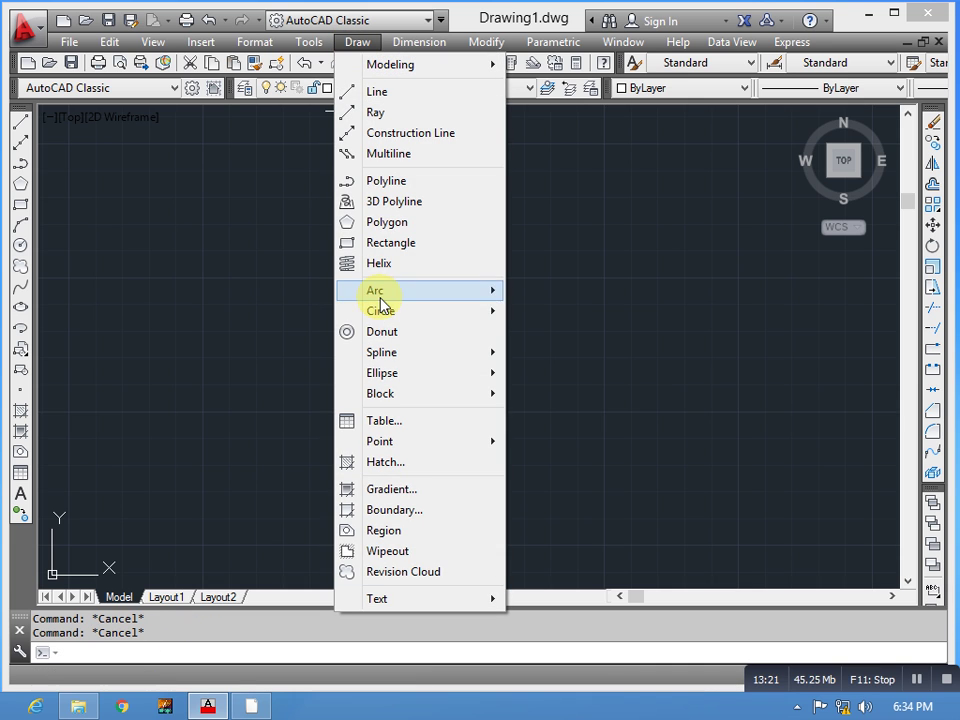
mouse_move(400, 311)
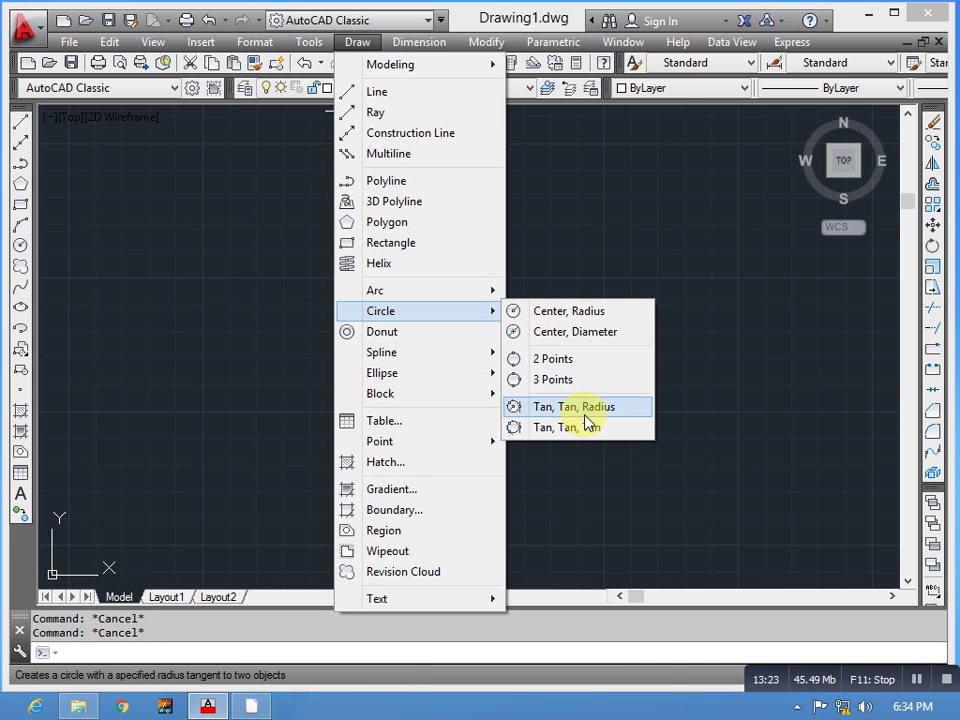
left_click(578, 486)
key("Escape")
left_click(522, 480)
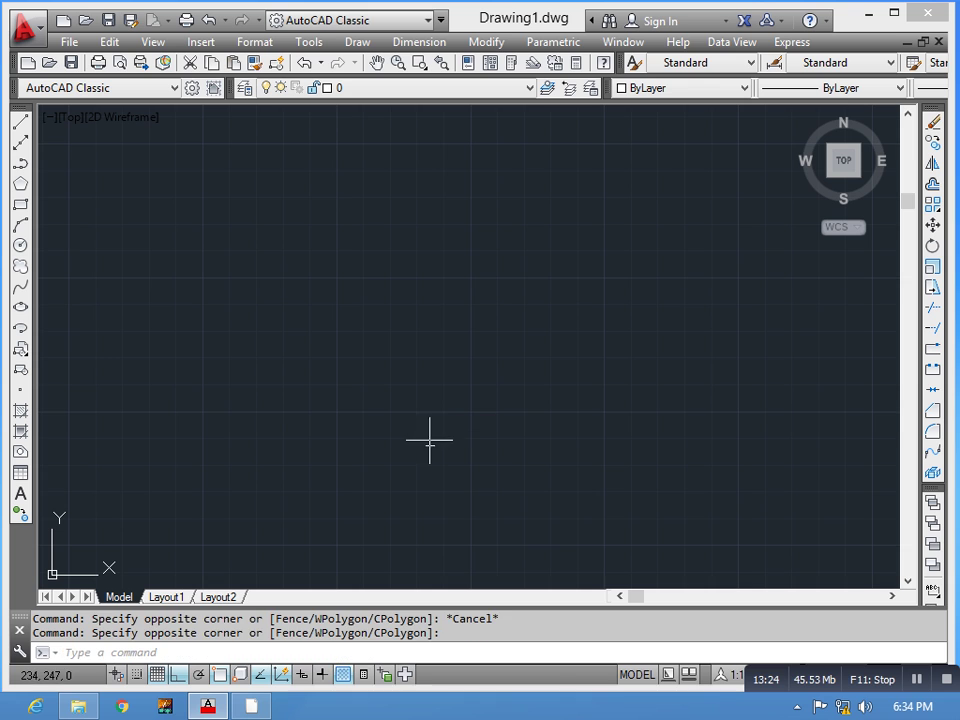
key("Escape")
- Draw a line 150 long with Ortho off, sloping slightly upward to the left from its right endpoint
type("l")
key("Return")
left_click(788, 437)
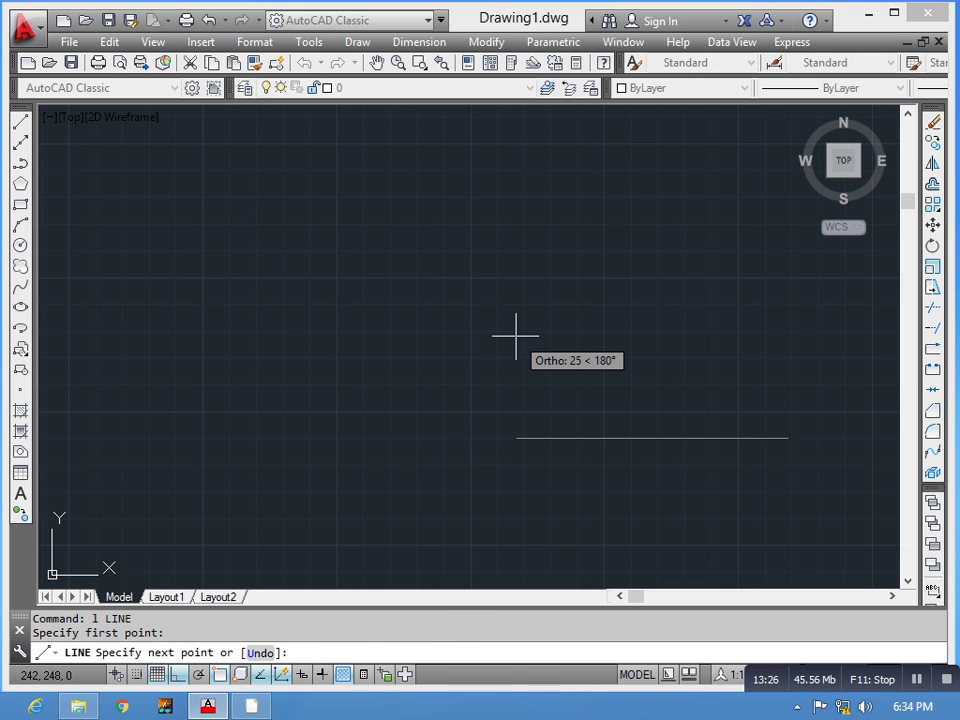
key("F8")
scroll(375, 367, "down", 4)
middle_click_drag(375, 367, 426, 290)
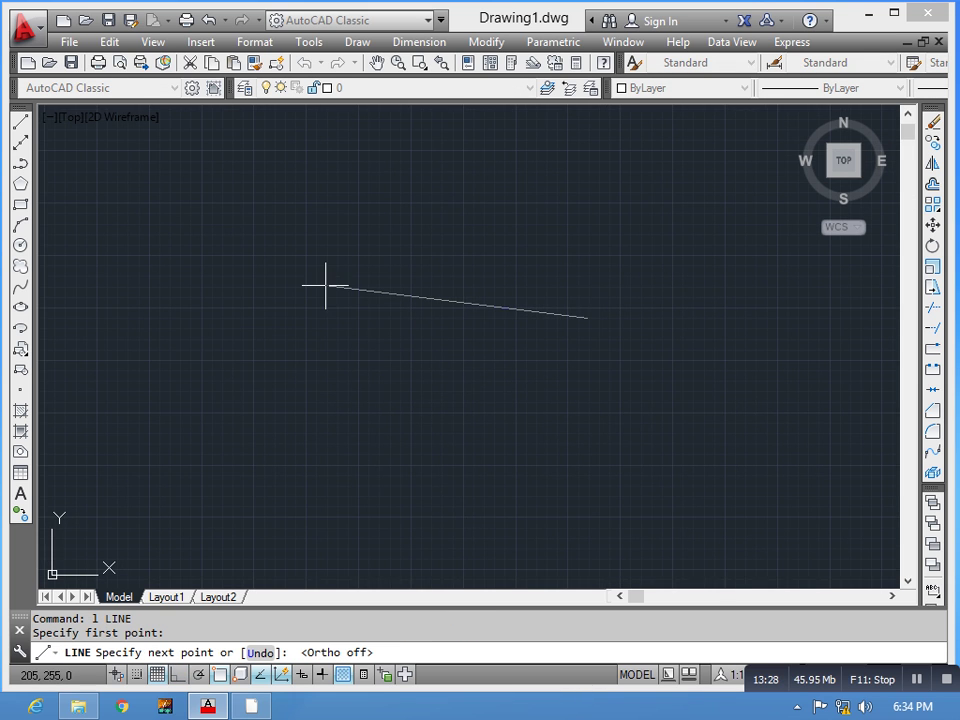
type("150")
key("Return")
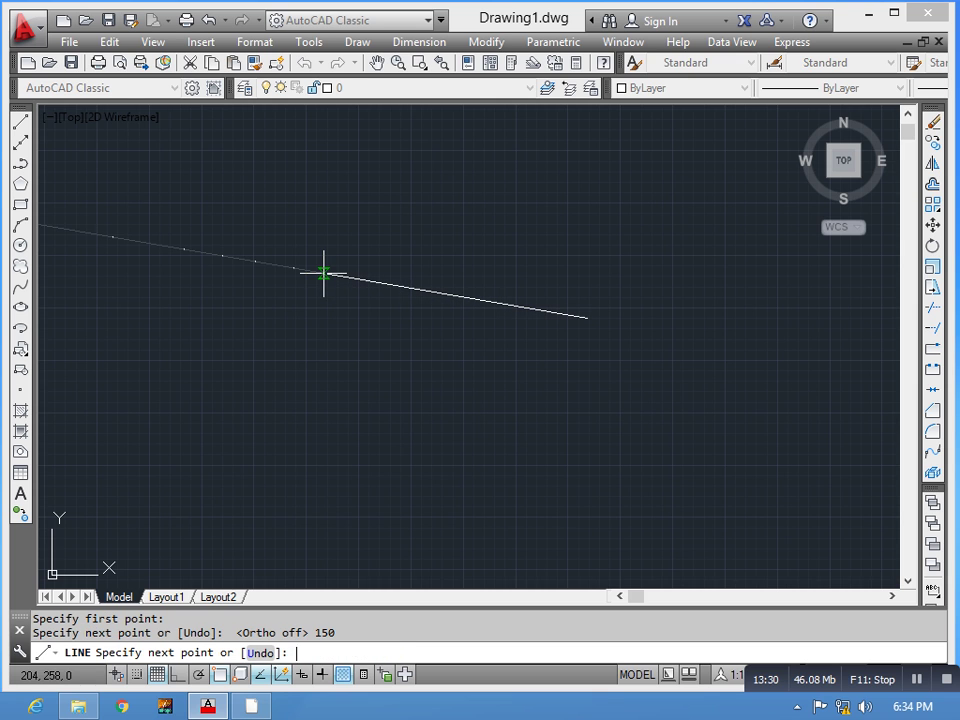
key("Escape")
- Draw a second line 150 long from the first line's right endpoint, sloping down to the left to form an angle
middle_click_drag(535, 369, 661, 369)
key("Return")
left_click(714, 317)
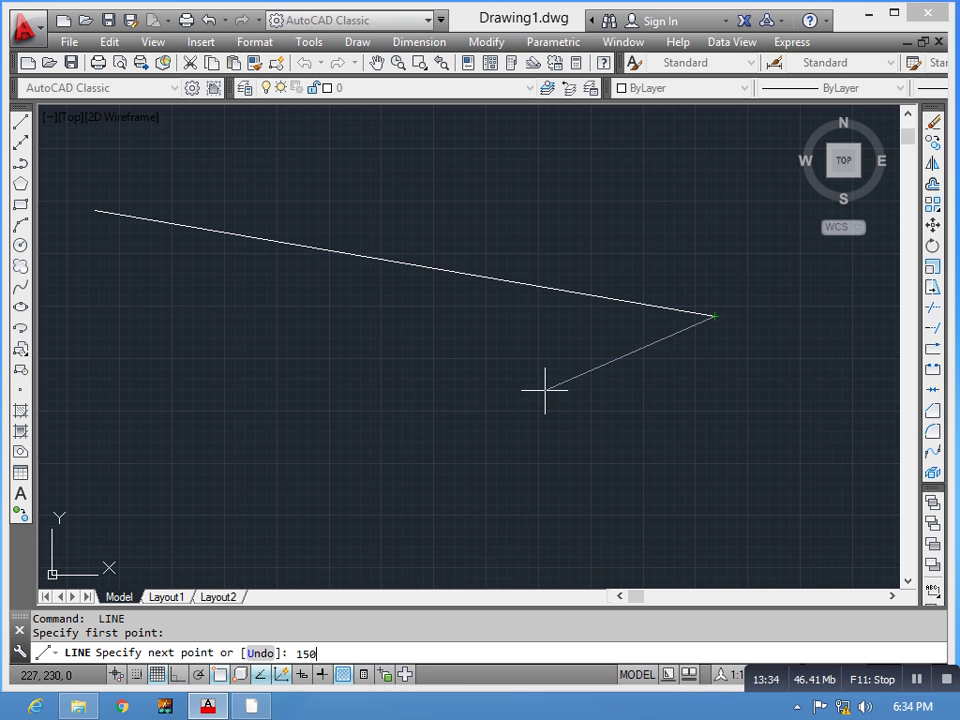
type("150")
key("Return")
scroll(550, 388, "down", 4)
scroll(458, 317, "up", 2)
key("Escape")
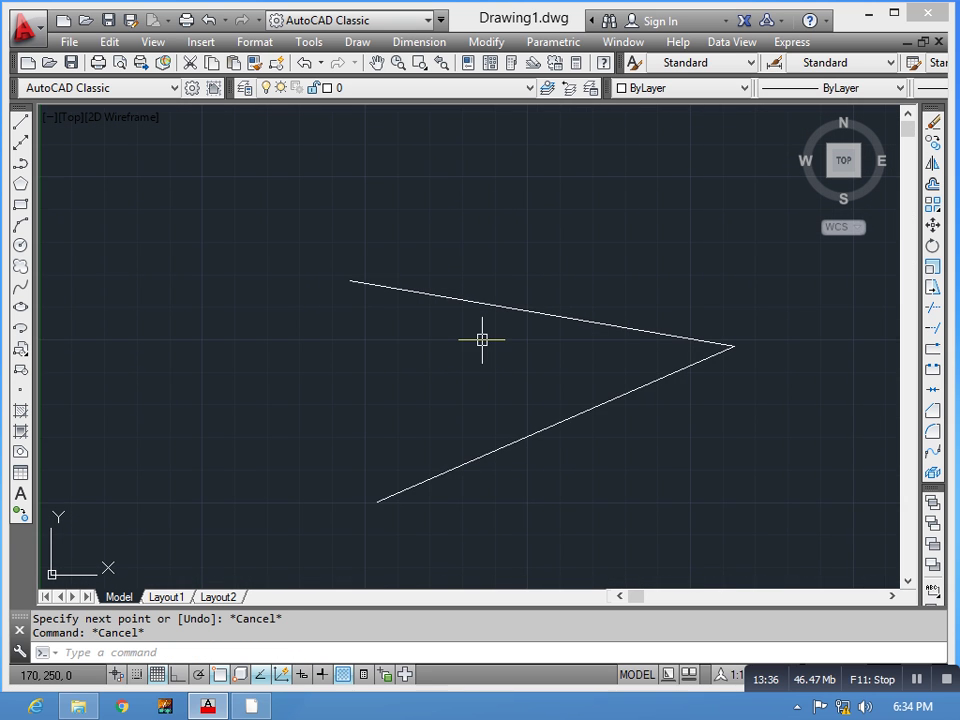
- Orbit the view slightly out of plan and restore the Top view with both angled lines framed
middle_click_drag(482, 340, 454, 262)
mouse_move(482, 371)
middle_mouse_down("shift")
mouse_move(467, 379)
mouse_move(477, 373)
middle_mouse_up("shift")
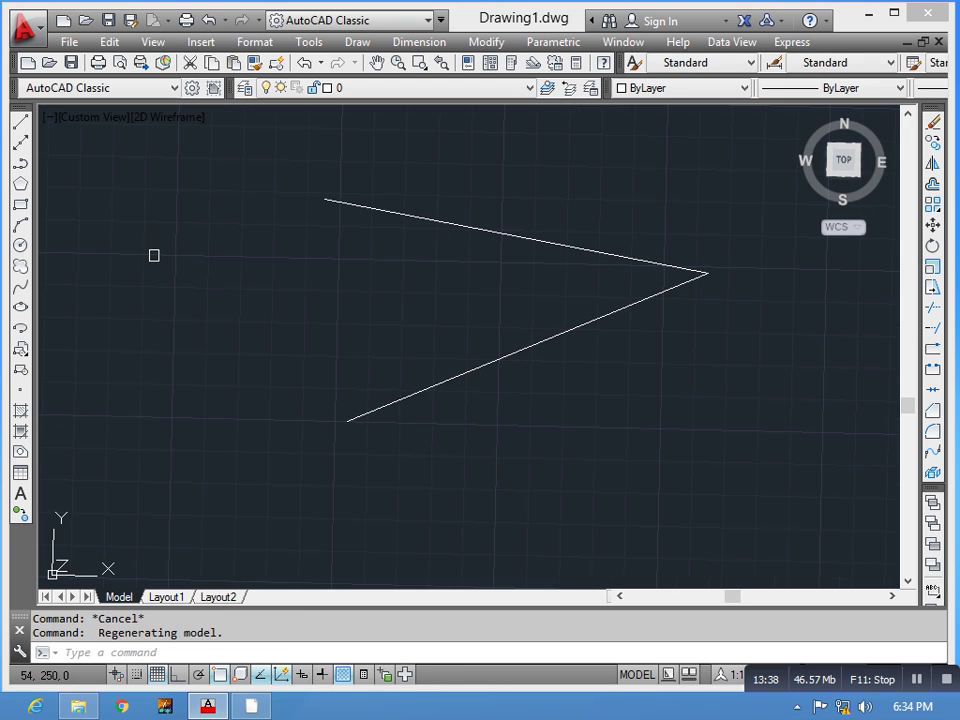
left_click(88, 119)
left_click(105, 164)
scroll(437, 320, "down", 4)
scroll(355, 302, "up", 2)
middle_click_drag(562, 366, 546, 361)
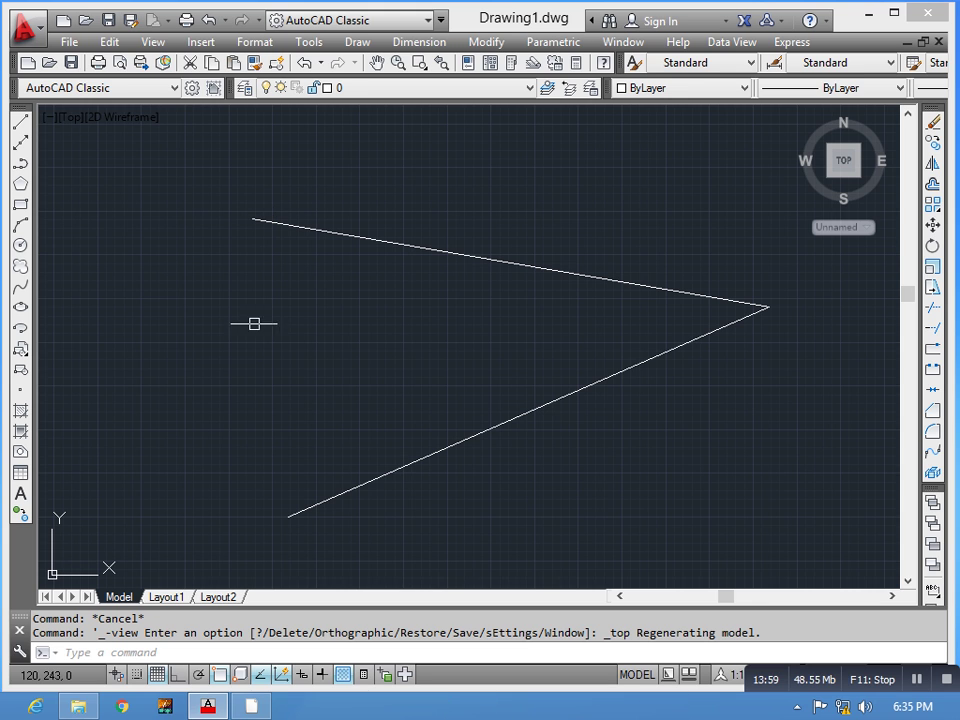
scroll(468, 359, "down", 2)
middle_click_drag(468, 359, 299, 372)
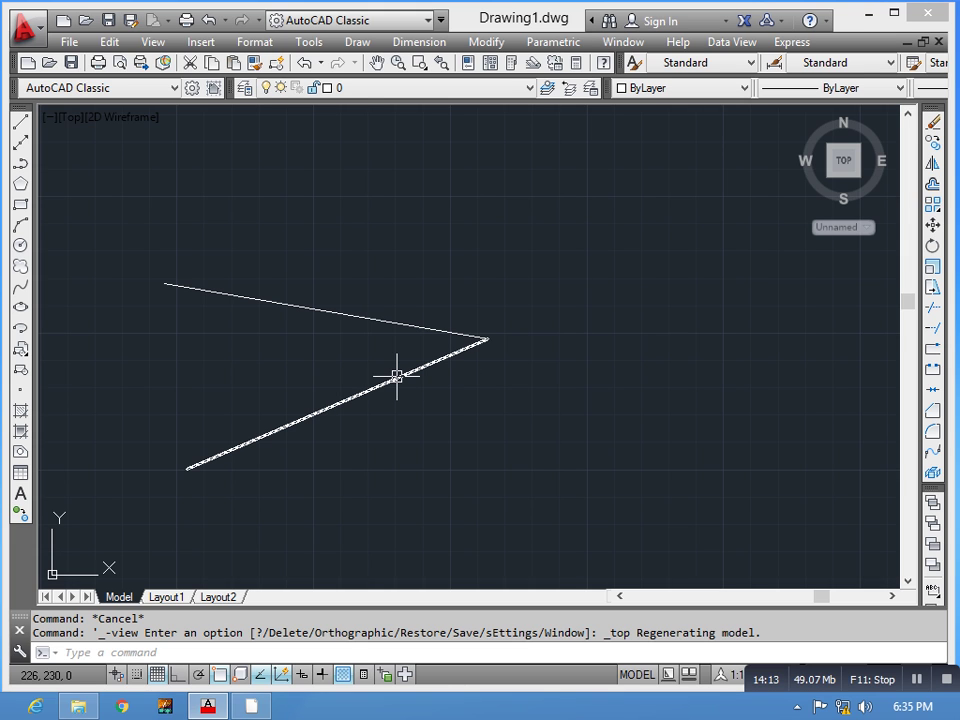
- Draw a Tan, Tan, Radius circle of radius 5 tangent to both angled lines
mouse_move(397, 376)
middle_click_drag(364, 394, 455, 402)
left_click(355, 46)
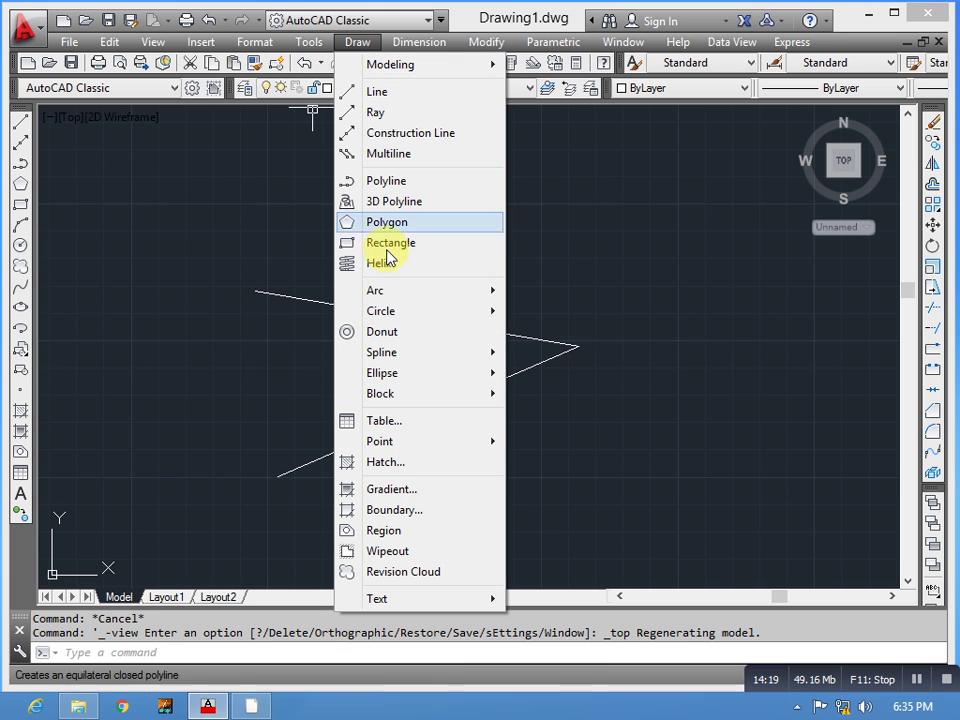
mouse_move(474, 313)
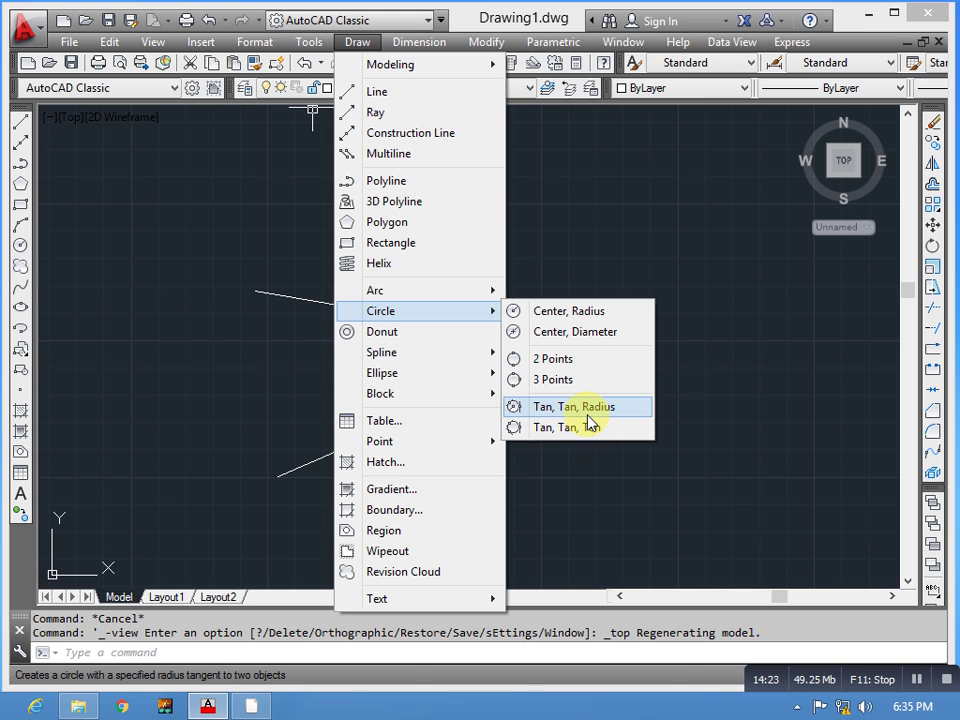
left_click(589, 410)
left_click(476, 334)
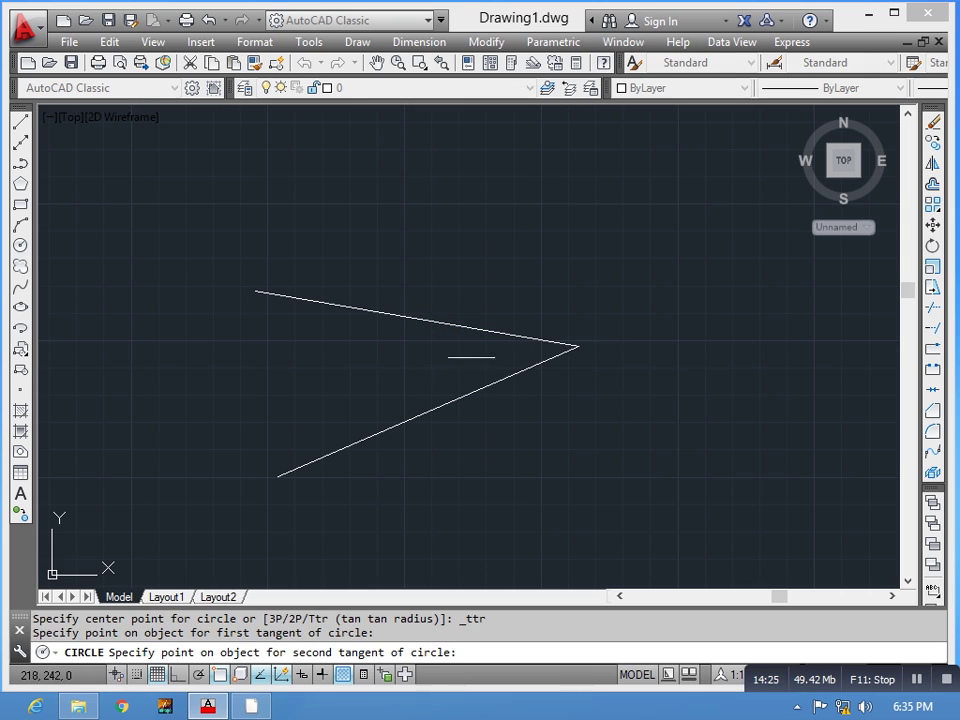
left_click(469, 390)
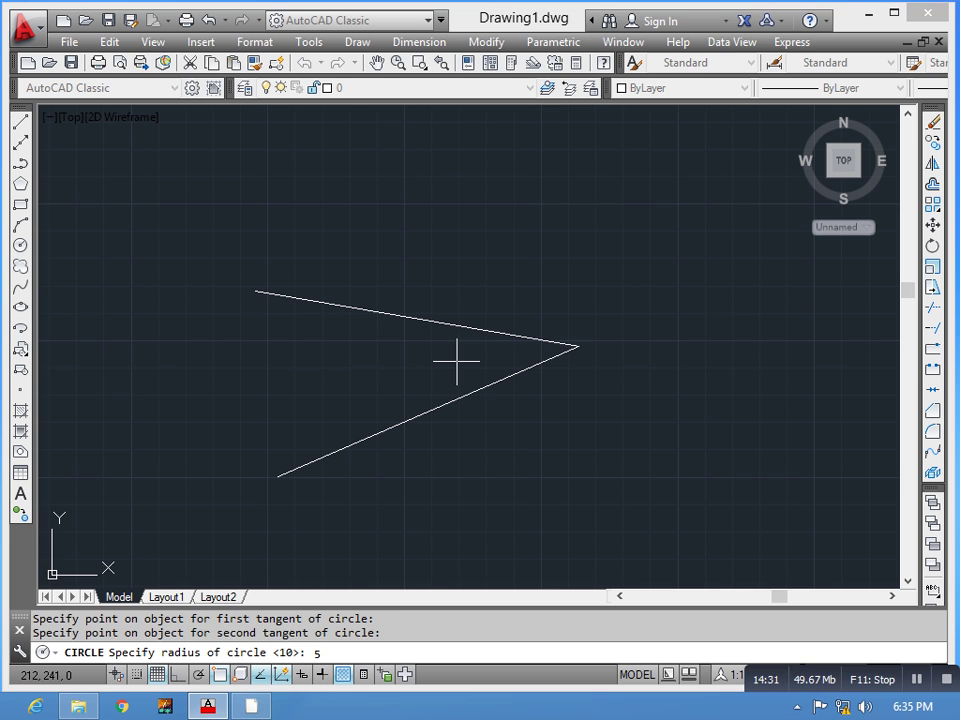
key("Return")
scroll(525, 355, "up", 8)
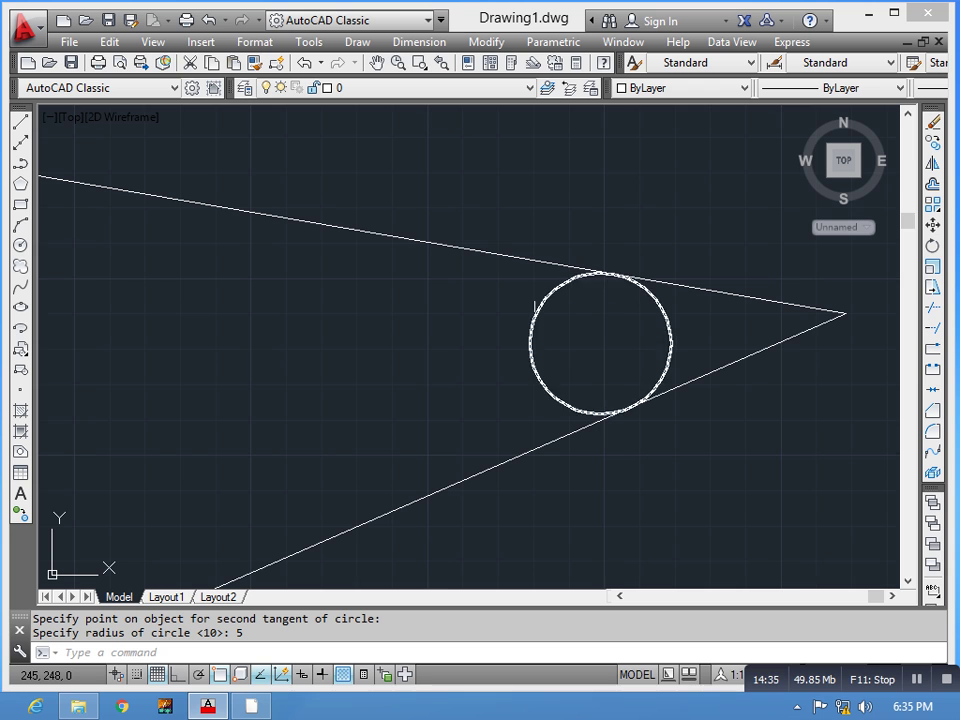
scroll(523, 257, "down", 6)
scroll(415, 352, "up", 5)
scroll(507, 318, "down", 4)
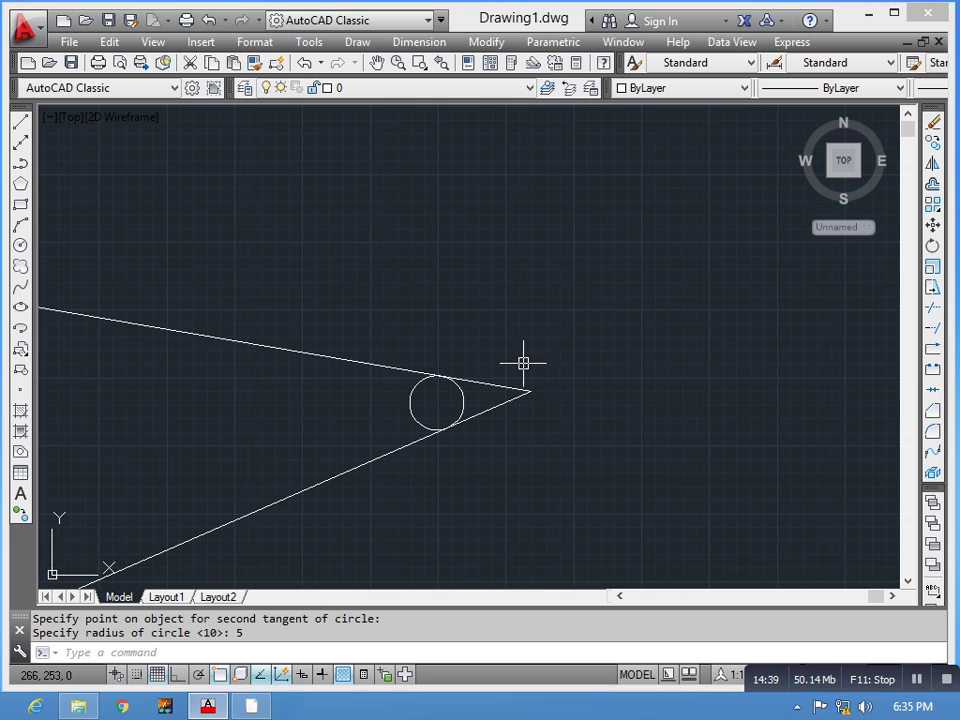
- Draw a small circle centred at about (273, 282), above the two angled lines
key("Escape")
key("Escape")
type("c")
key("Return")
scroll(600, 300, "up", 6)
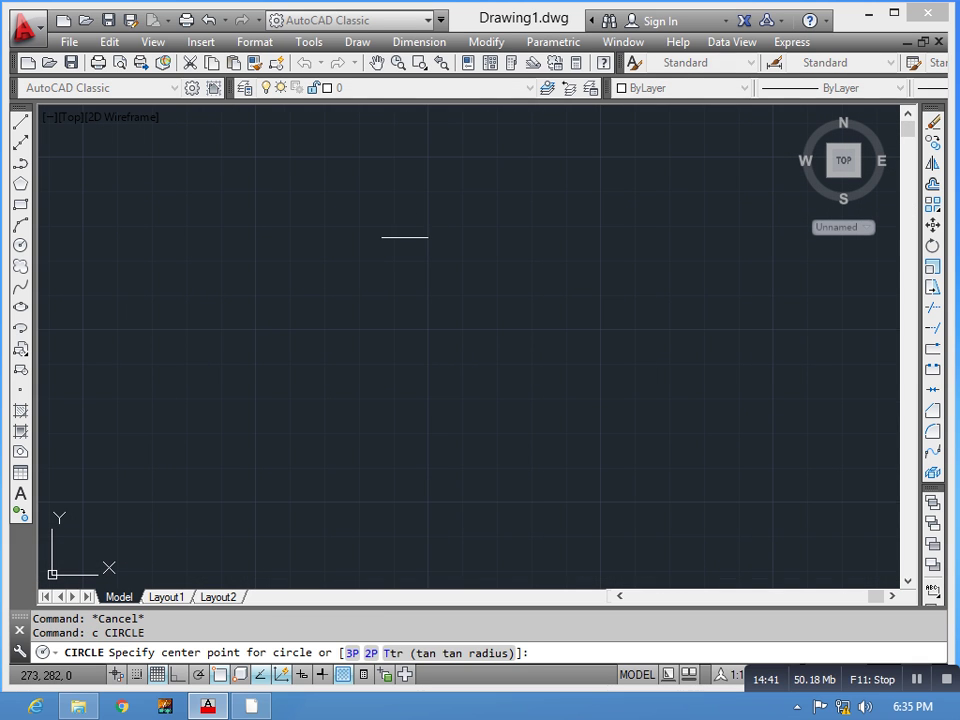
left_click(404, 237)
scroll(388, 332, "down", 5)
scroll(388, 332, "up", 3)
- Draw a line from a point below and to the right of the small circle to the circle's upper-right edge
key("Escape")
type("l")
key("Return")
left_click(592, 396)
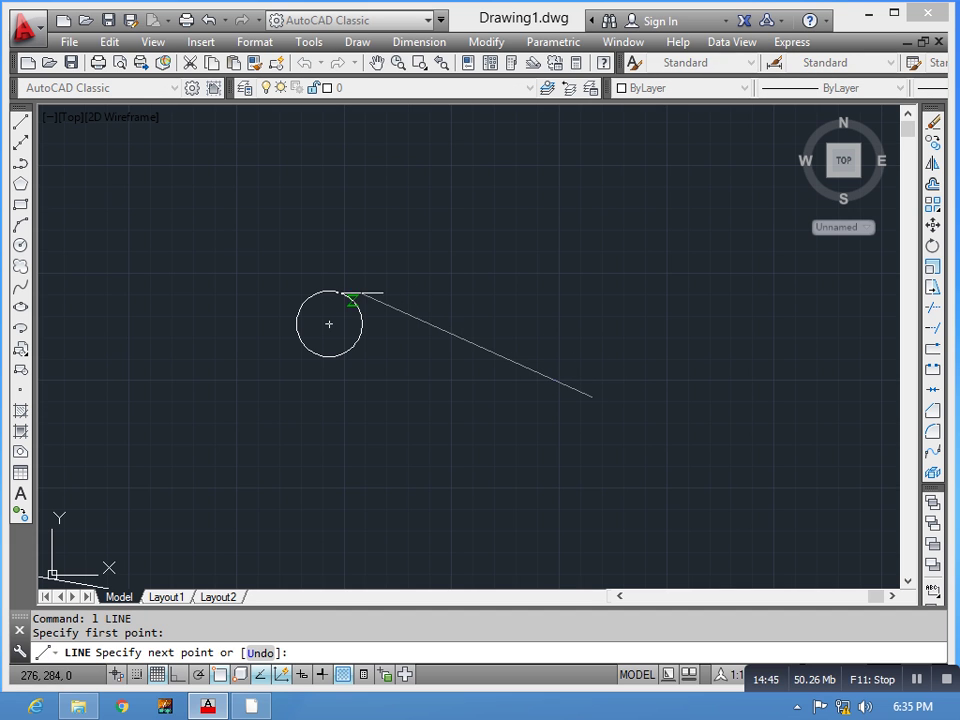
scroll(350, 292, "up", 4)
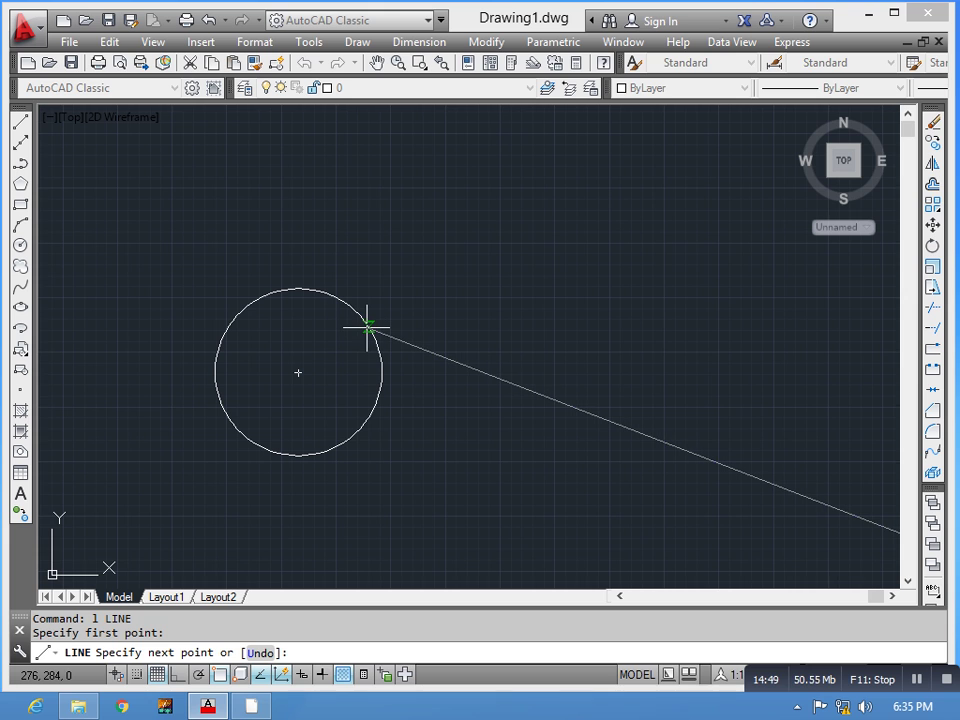
left_click(368, 326)
key("Escape")
key("Escape")
- Extend the sloping line across the small circle to the circle's far edge
type("ex")
key("Return")
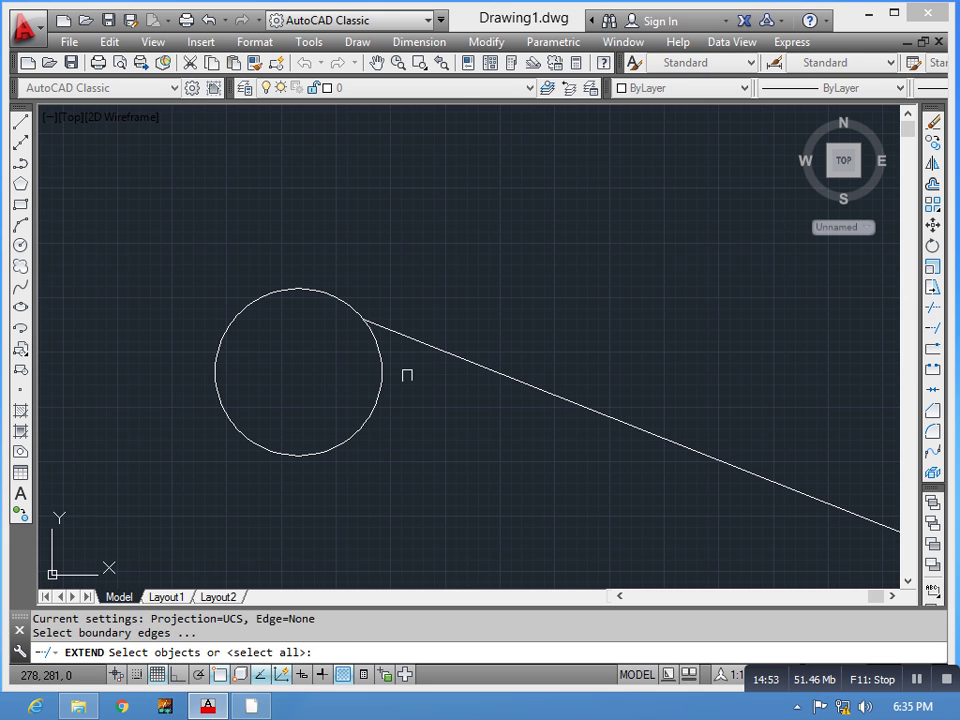
left_click(430, 342)
key("Return")
left_click(430, 345)
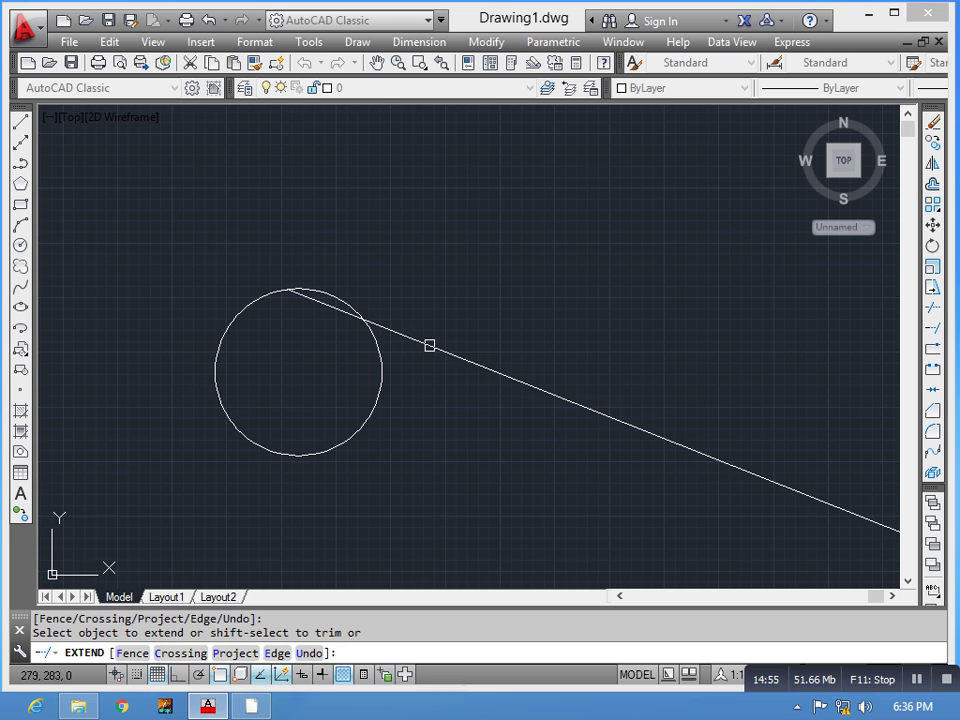
key("Escape")
key("Escape")
- Stretch the line's upper-left endpoint off the circle to a free point on its right
left_click(416, 343)
left_click(400, 345)
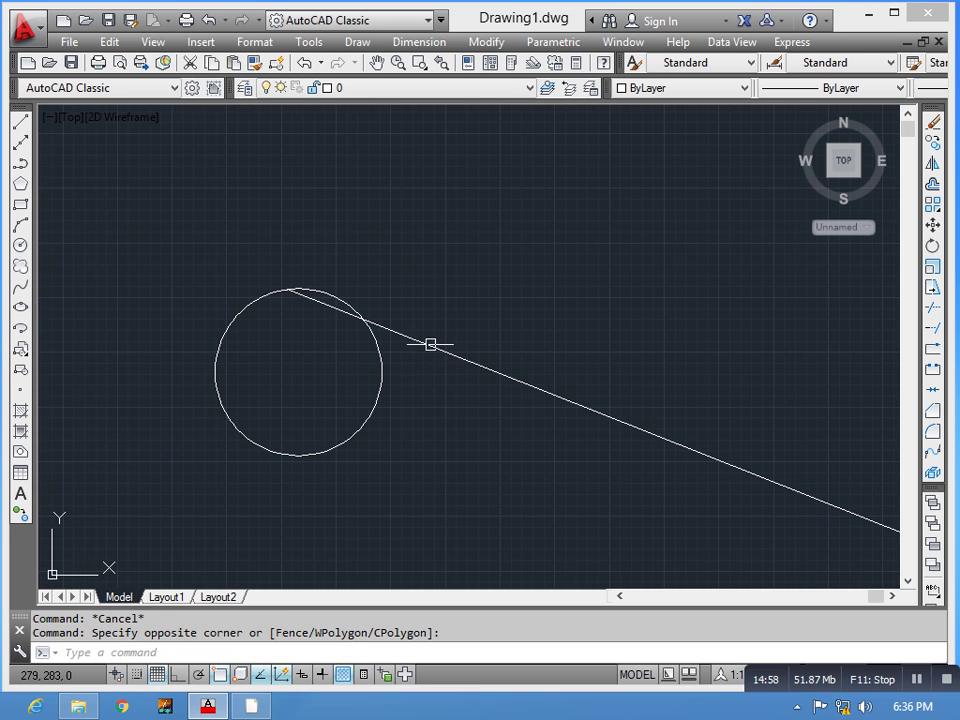
left_click(296, 287)
left_click(293, 287)
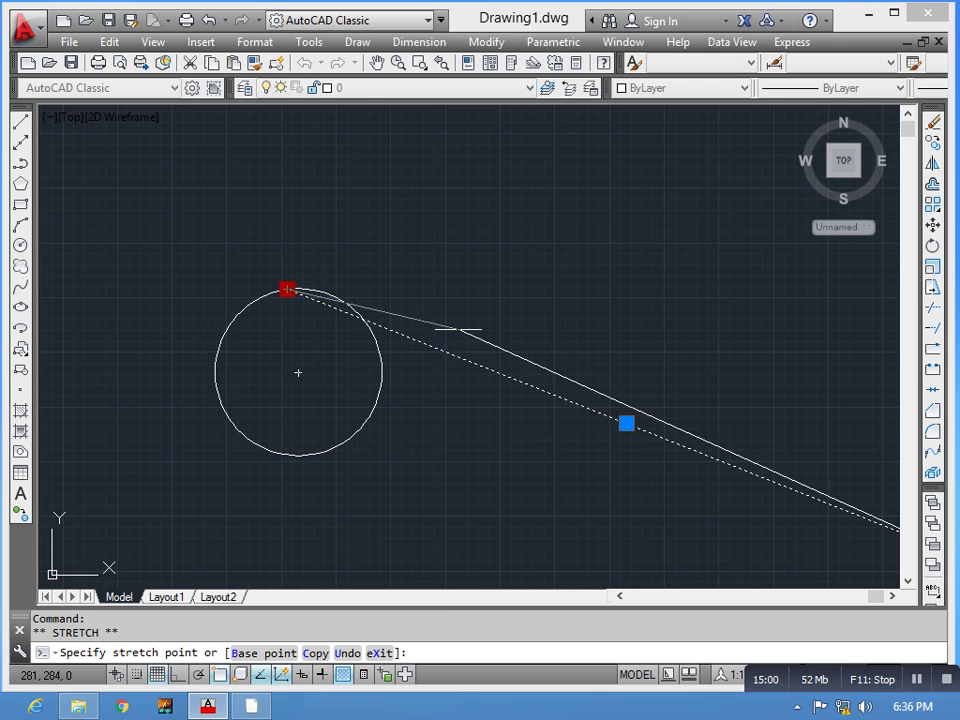
key("Escape")
left_click(287, 289)
left_click(503, 336)
key("Escape")
- Try to stretch the line's free upper endpoint back onto the circle's upper-right edge
left_click(515, 342)
left_click(529, 369)
key("Escape")
left_click(500, 337)
left_click(503, 336)
left_click(502, 336)
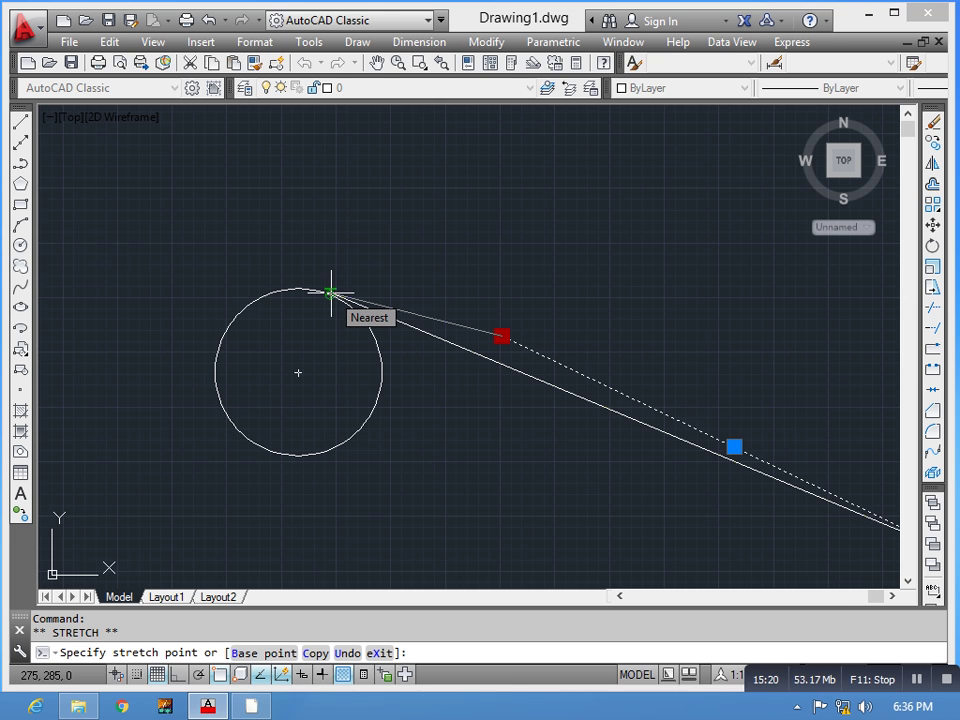
scroll(331, 293, "up", 5)
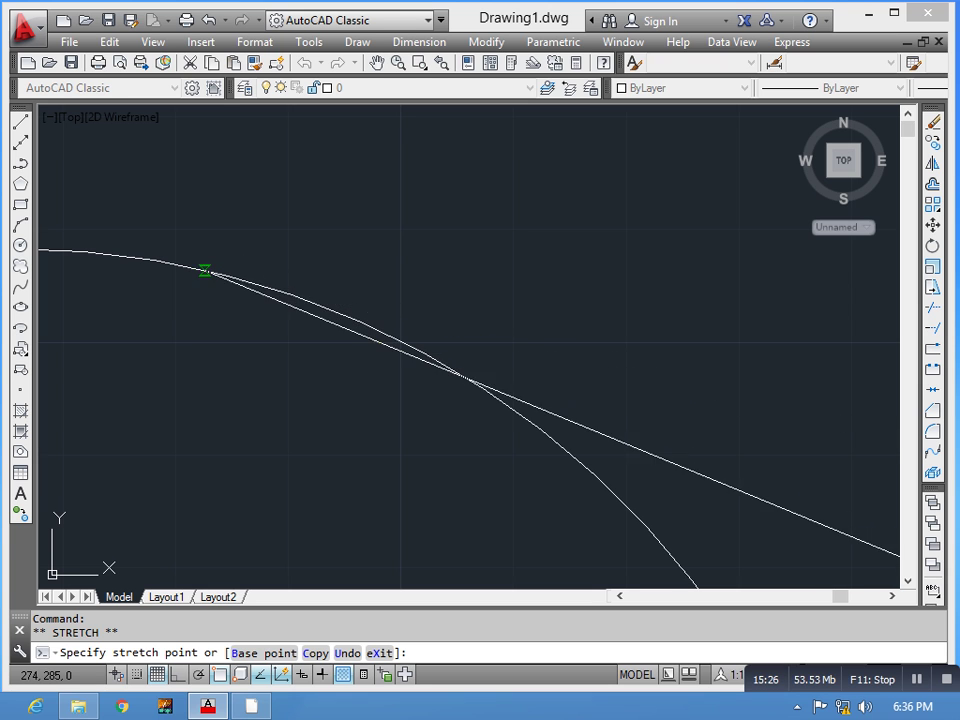
scroll(171, 263, "down", 5)
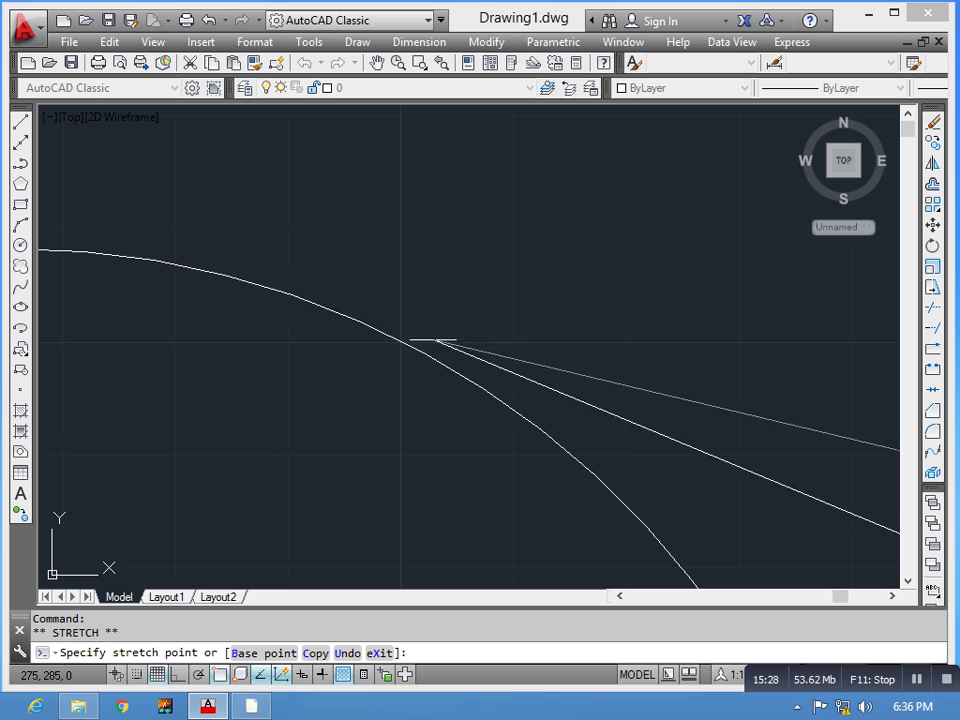
scroll(276, 285, "down", 4)
key("Escape")
key("Escape")
- Erase the sloping line beside the small circle
left_click(606, 375)
left_click(553, 414)
key("Delete")
key("Escape")
key("Escape")
type("l")
key("Return")
left_click(572, 410)
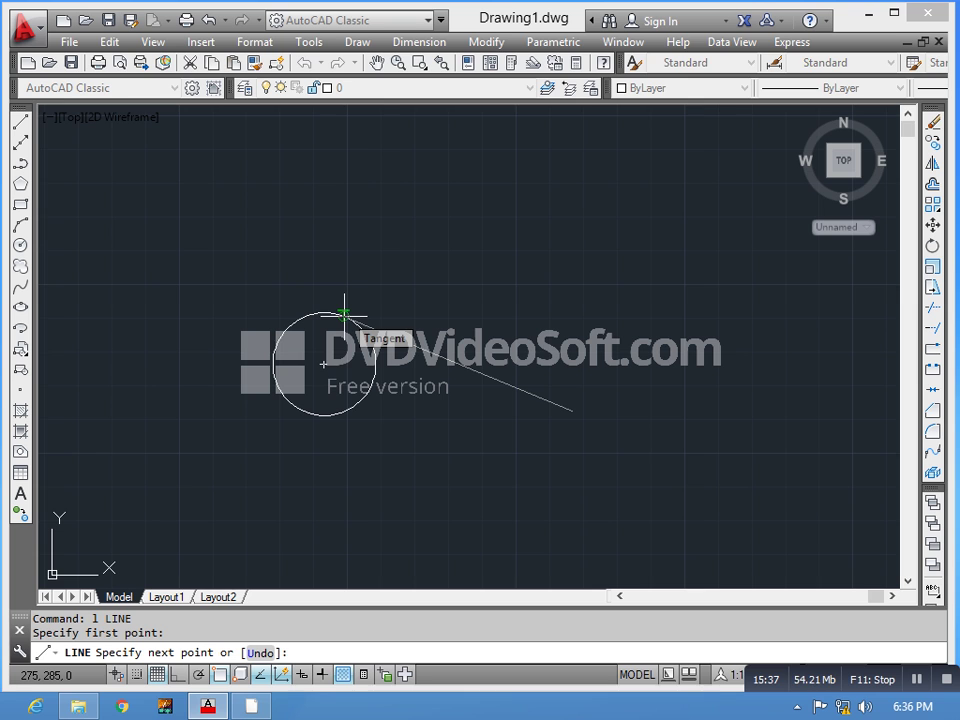
key("Escape")
key("Escape")
- Draw a line from the lower right to the small circle's upper edge using a one-time Tangent snap
type("l")
key("Return")
left_click(658, 417)
right_click(401, 243, "shift")
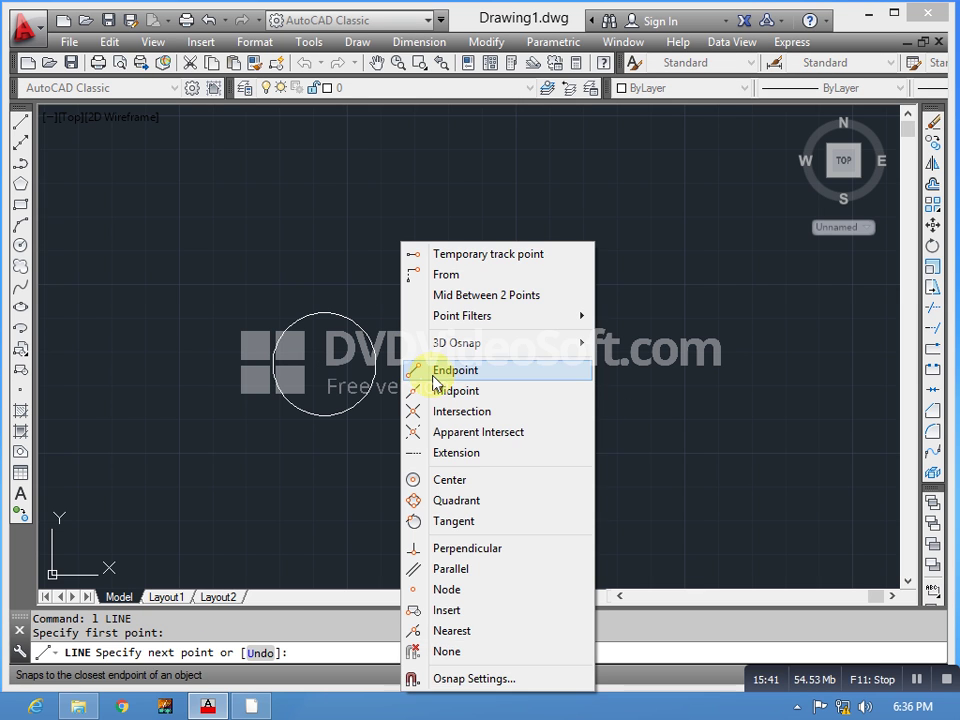
left_click(427, 522)
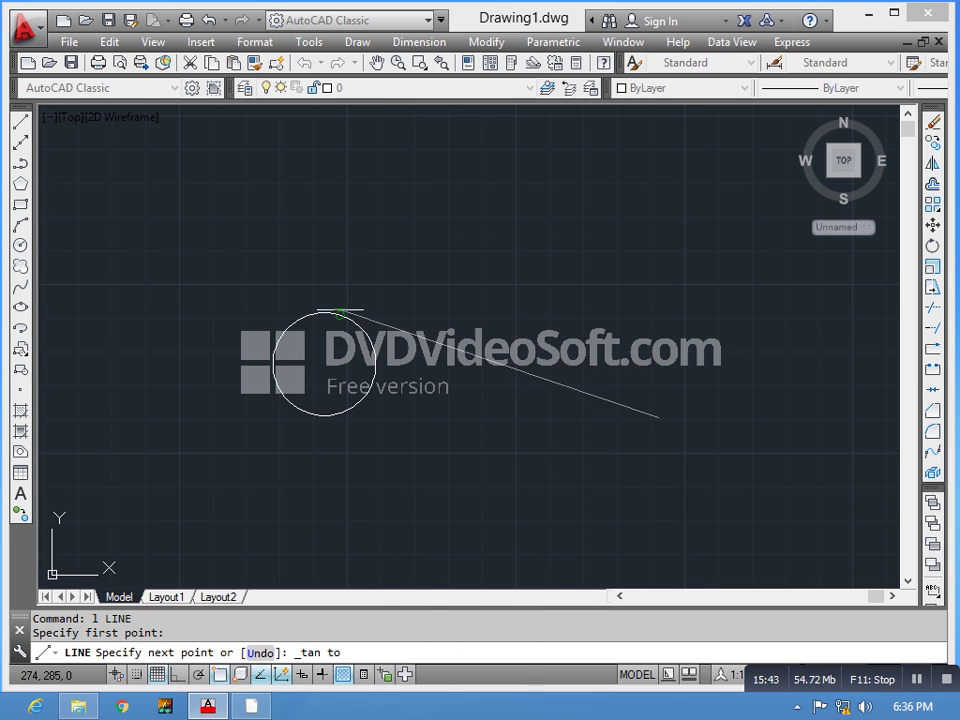
left_click(340, 313)
key("Escape")
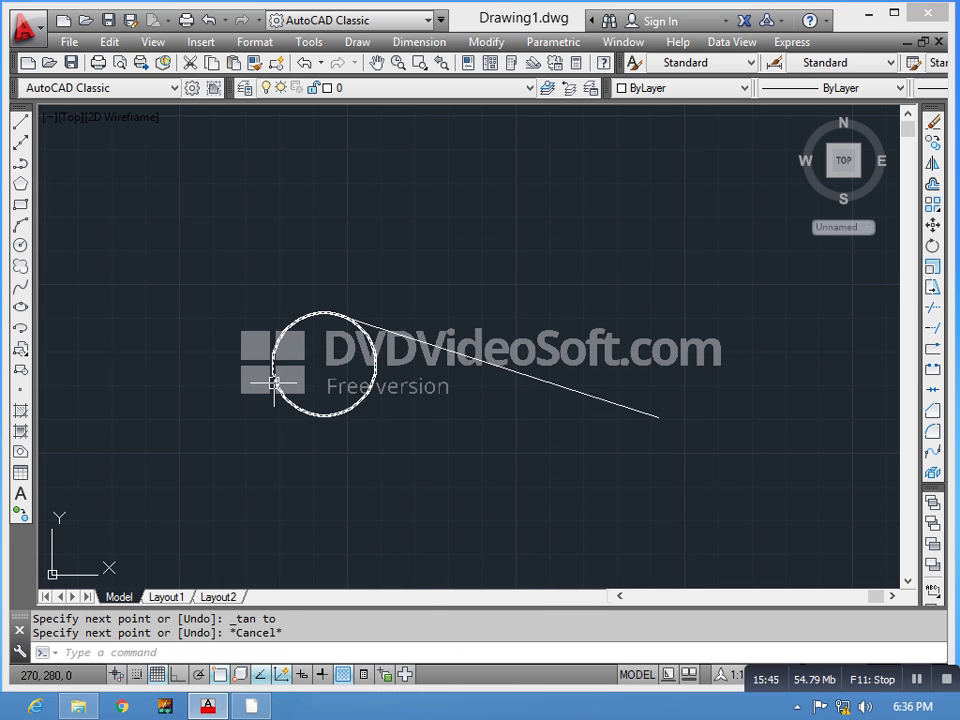
- Erase the tangent line drawn to the small circle
left_click(587, 281)
left_click(480, 446)
key("Delete")
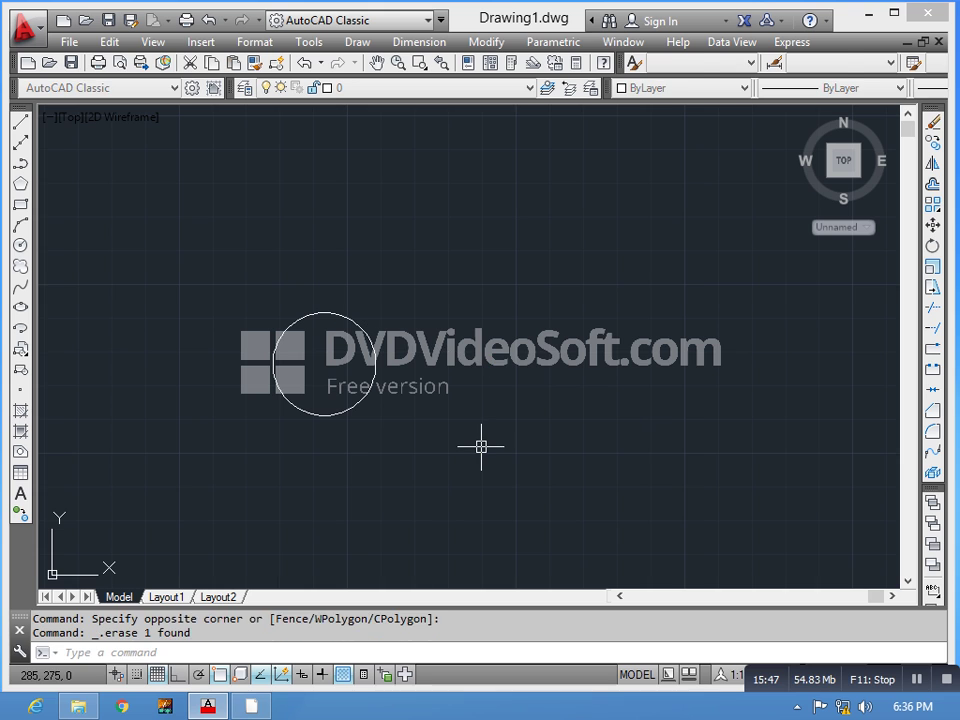
key("Escape")
- Draw a line from a point below and to the right of the small circle to its upper-right Tangent snap point
type("l")
key("Return")
left_click(655, 442)
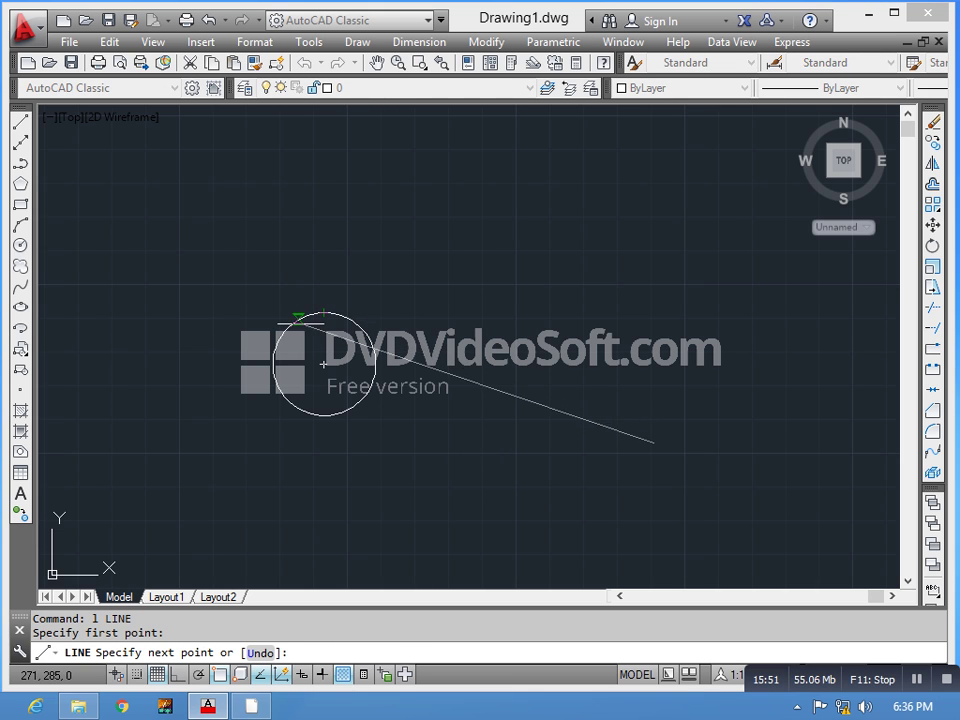
scroll(341, 329, "up", 5)
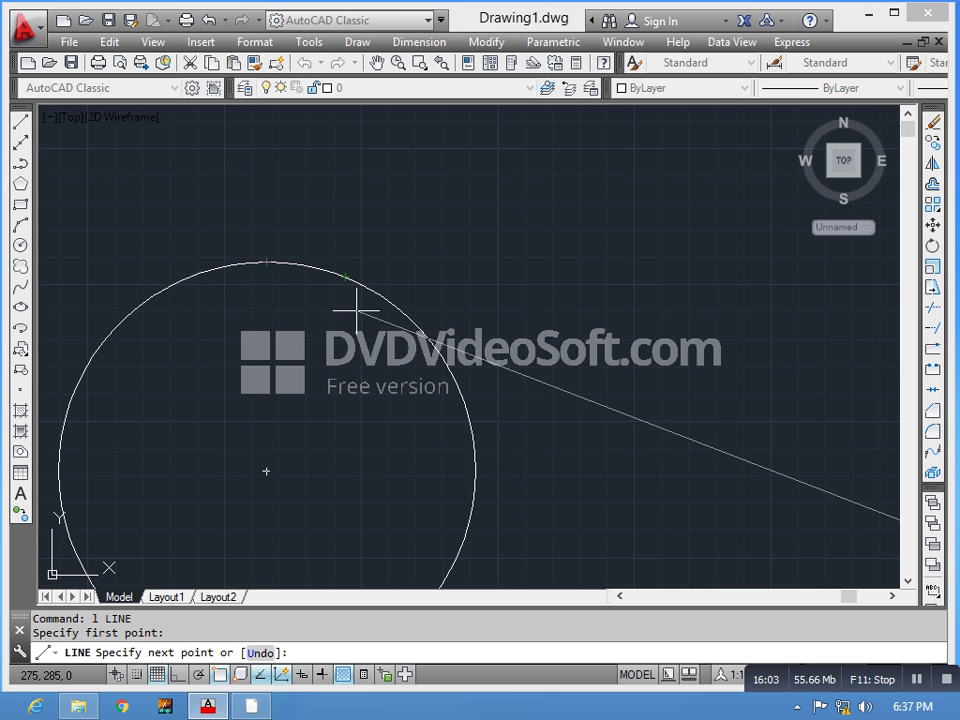
scroll(420, 300, "down", 4)
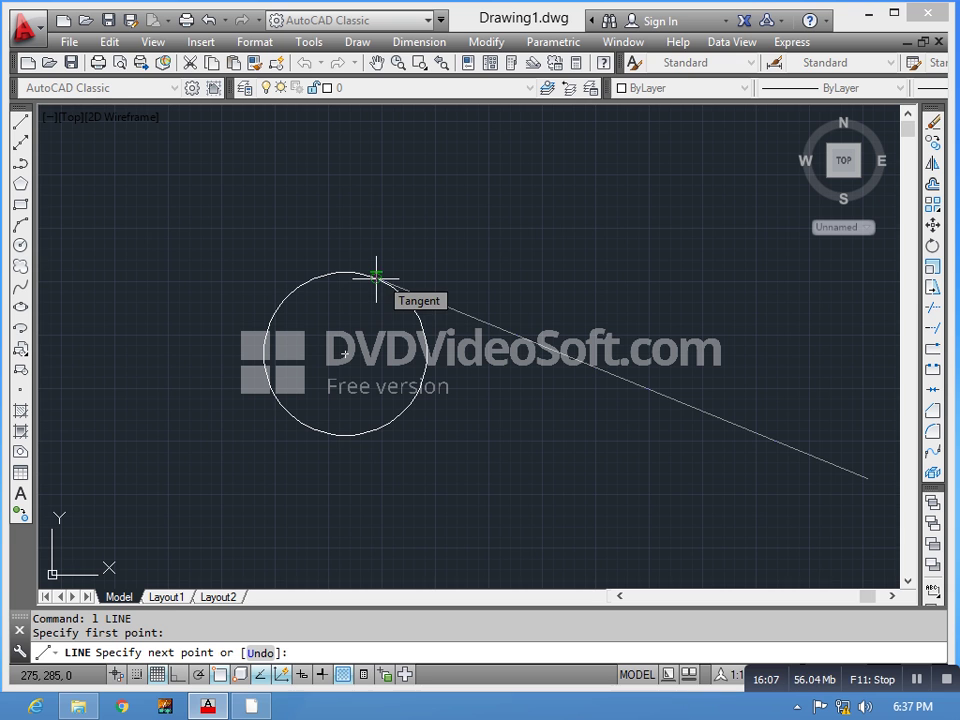
left_click(376, 278)
scroll(360, 312, "down", 4)
key("Escape")
key("Escape")
key("Escape")
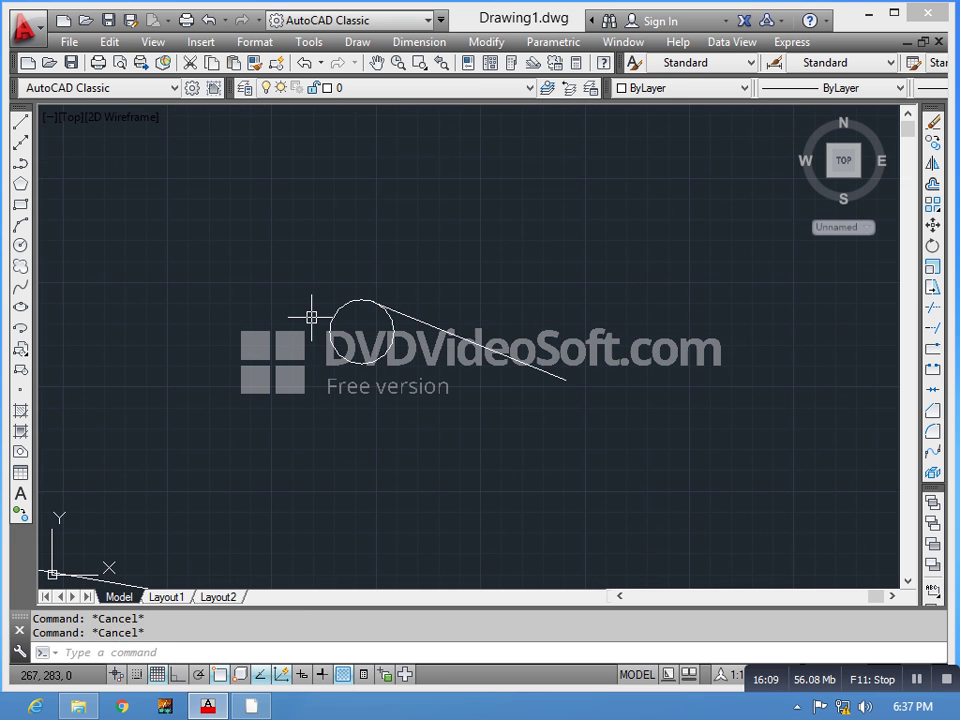
- Draw a separate line to the left of the small circle, sloping down to the left
type("l")
key("Return")
left_click(233, 229)
left_click(75, 370)
key("Escape")
key("Escape")
key("Escape")
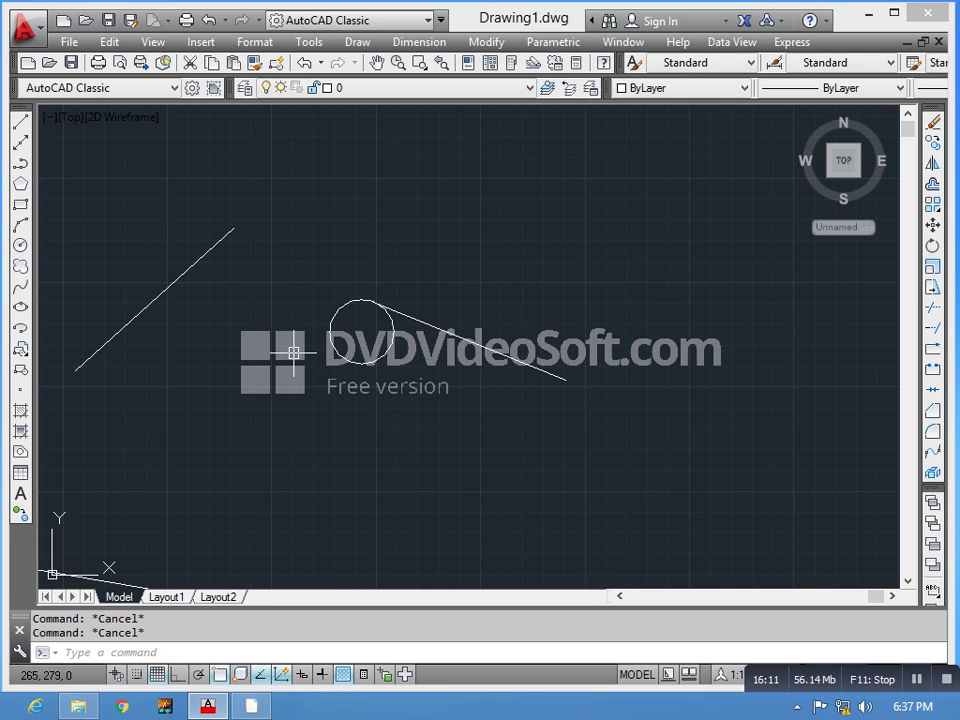
- Extend the tangent line past the circle to the sloping line on the left
type("ex")
key("Return")
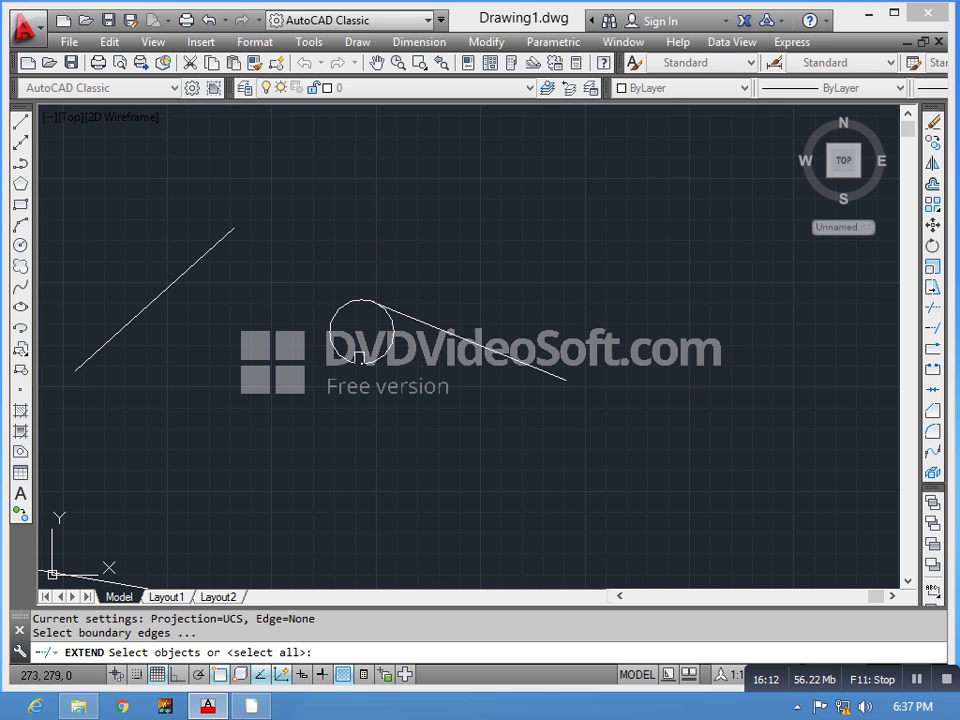
key("Return")
left_click(437, 327)
scroll(400, 315, "up", 7)
scroll(460, 380, "down", 5)
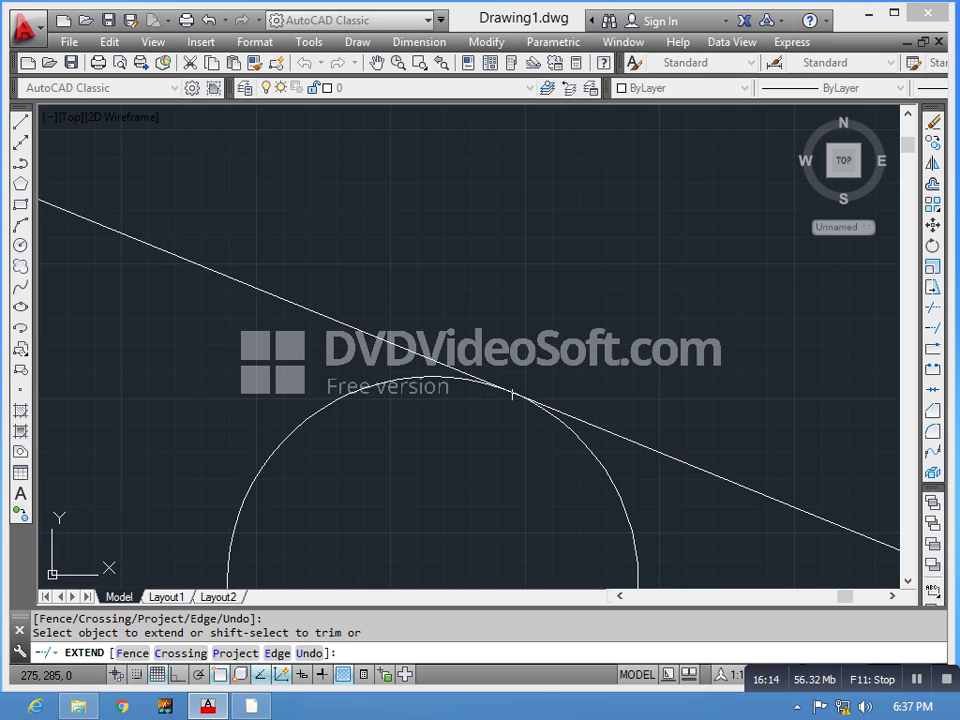
key("Escape")
key("Escape")
scroll(371, 395, "down", 6)
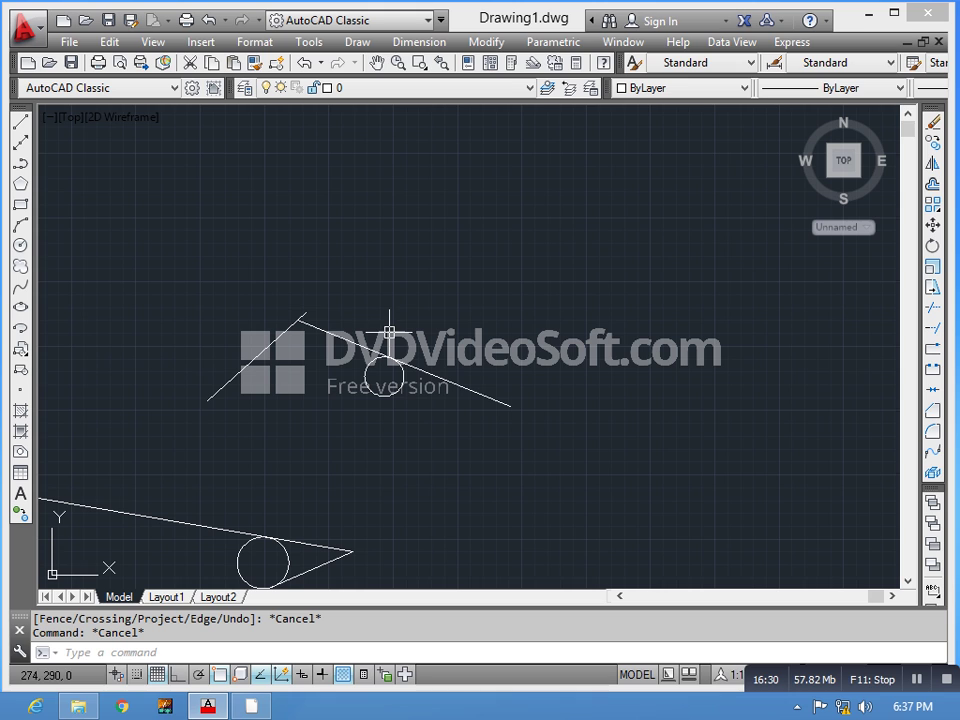
key("Escape")
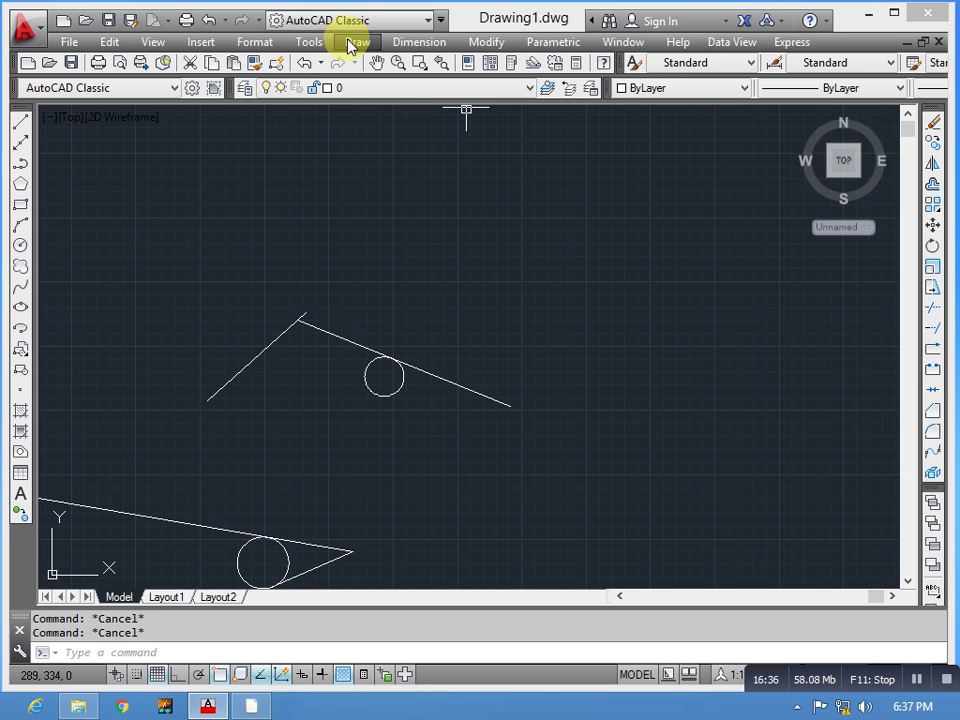
- Regenerate the drawing and examine closely where the extended line touches the small circle
scroll(384, 385, "up", 10)
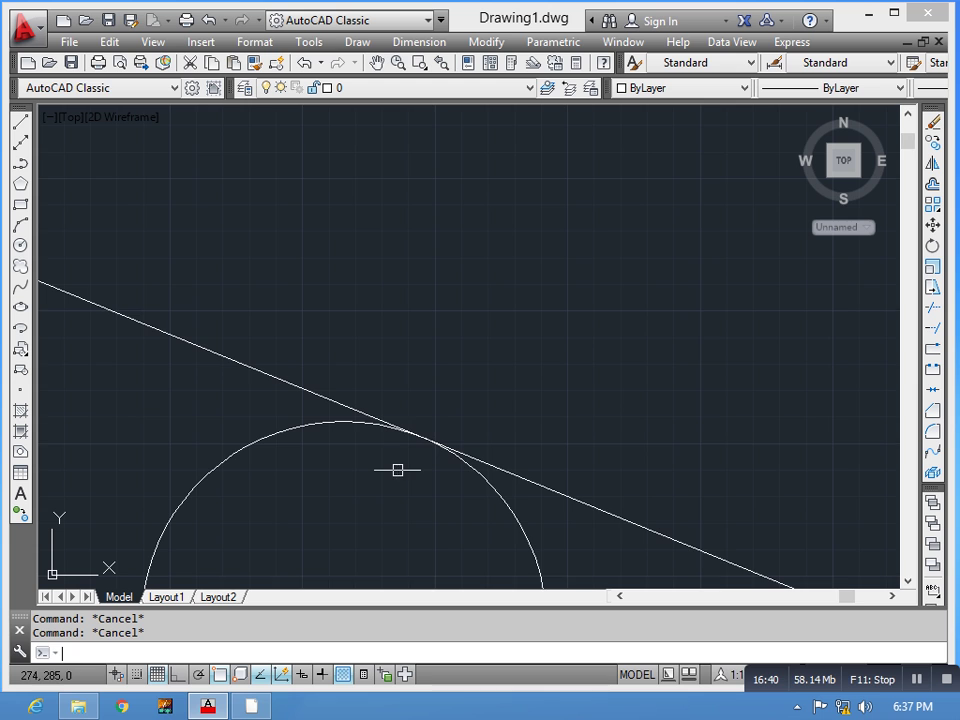
type("re")
key("Return")
scroll(425, 445, "up", 15)
middle_click_drag(391, 283, 612, 382)
scroll(377, 283, "up", 5)
scroll(435, 309, "up", 5)
middle_click_drag(297, 297, 521, 300)
scroll(311, 240, "up", 4)
middle_click_drag(310, 240, 439, 364)
scroll(374, 284, "up", 3)
scroll(358, 230, "up", 2)
key("Escape")
key("Escape")
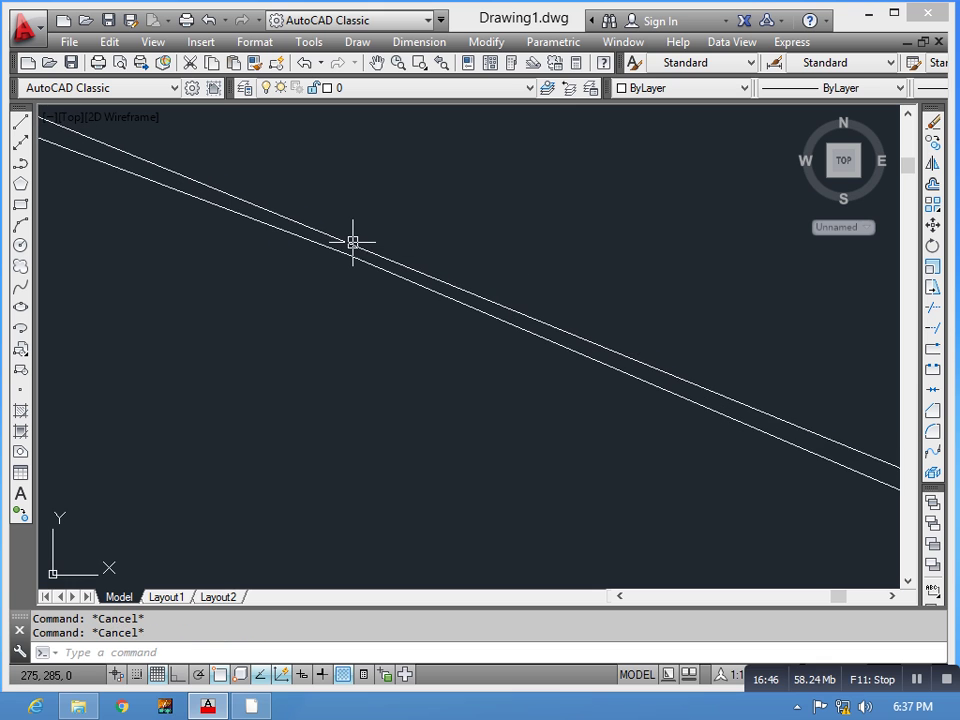
type("re")
key("Return")
scroll(373, 298, "down", 6)
middle_click_drag(450, 420, 372, 291)
key("Escape")
- Erase the small circle together with its tangent line and the sloping line beside it
type("z")
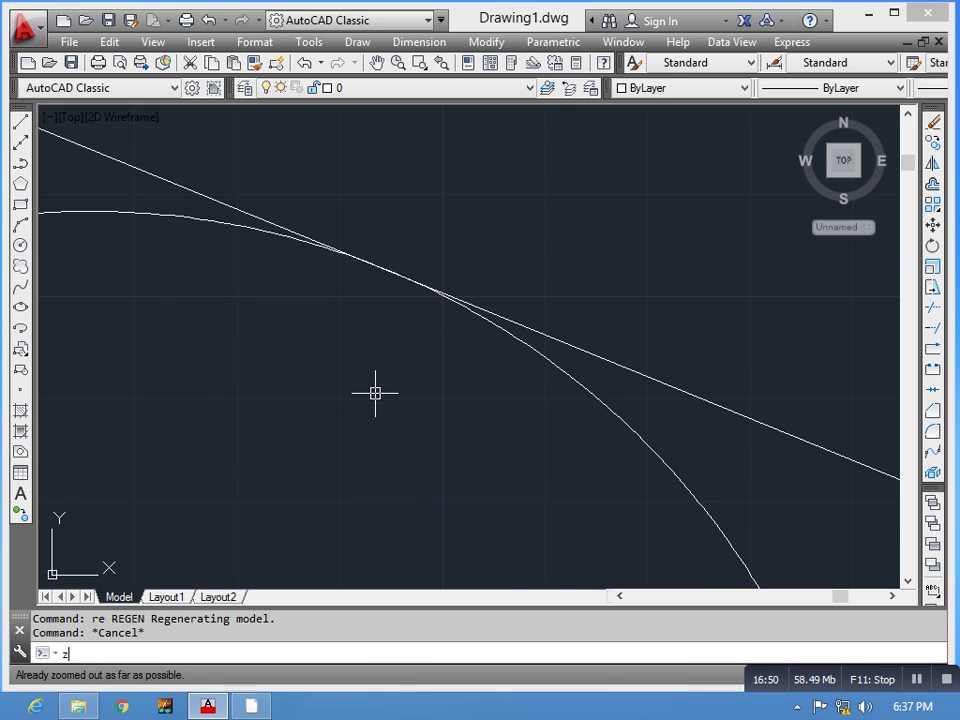
key("Return")
type("a")
key("Return")
scroll(439, 343, "down", 2)
scroll(450, 422, "up", 5)
left_click(616, 461)
left_click(295, 200)
key("Escape")
key("Escape")
left_click(606, 328)
left_click(418, 185)
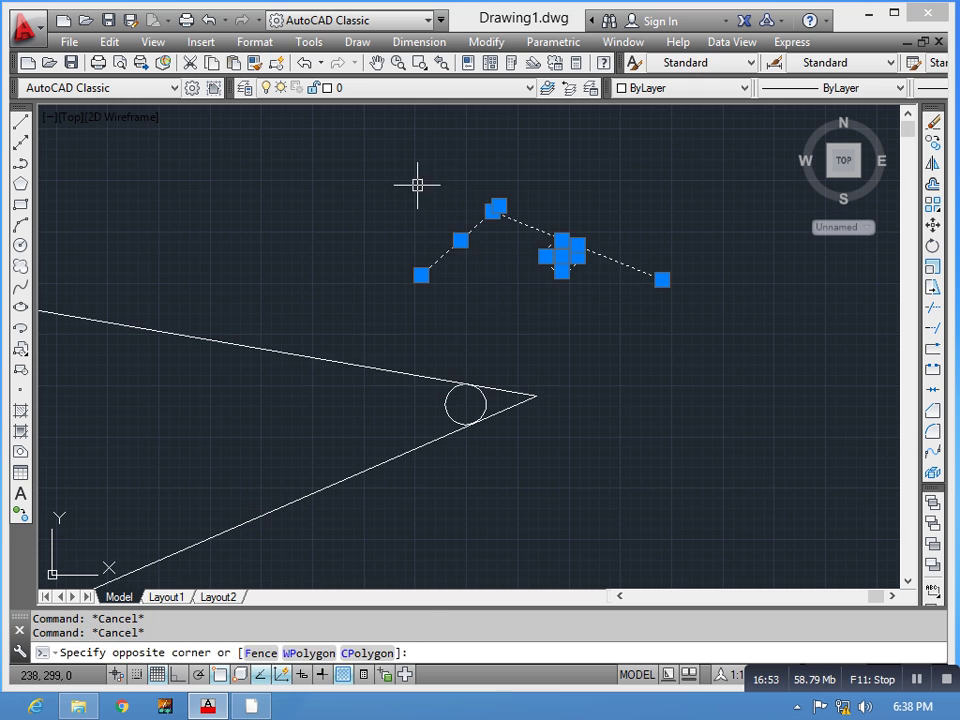
key("Delete")
- Erase the radius 5 circle between the two angled lines
scroll(414, 306, "down", 2)
scroll(561, 296, "up", 6)
left_click(327, 212)
scroll(325, 220, "down", 2)
middle_click_drag(329, 237, 368, 286)
key("Delete")
scroll(336, 310, "down", 6)
middle_click_drag(333, 337, 521, 398)
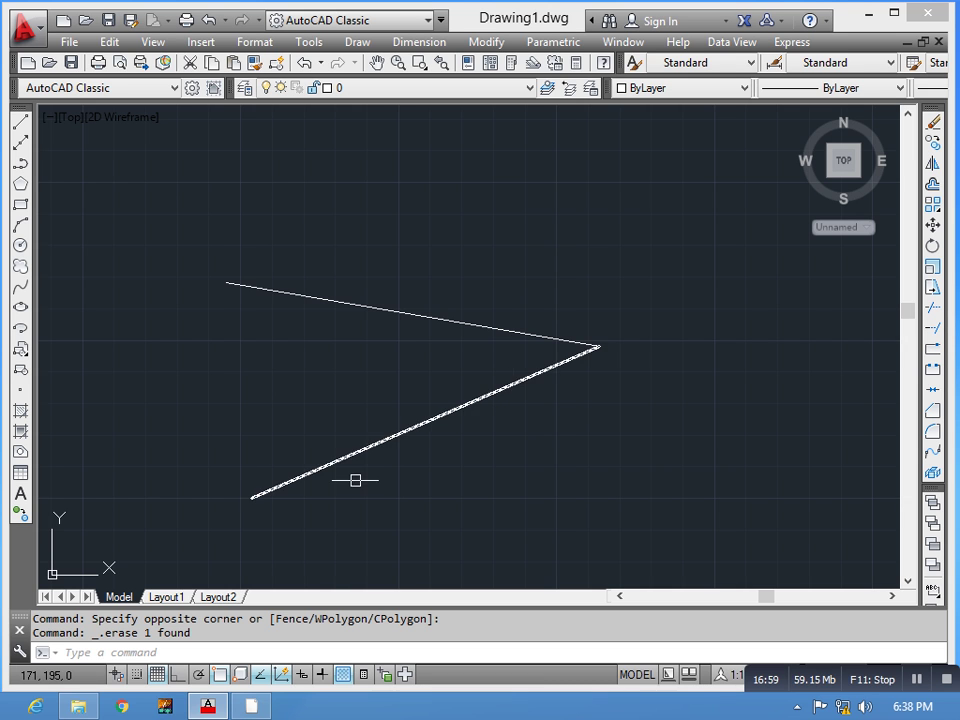
scroll(444, 376, "down", 4)
scroll(455, 368, "up", 4)
middle_click_drag(362, 423, 362, 373)
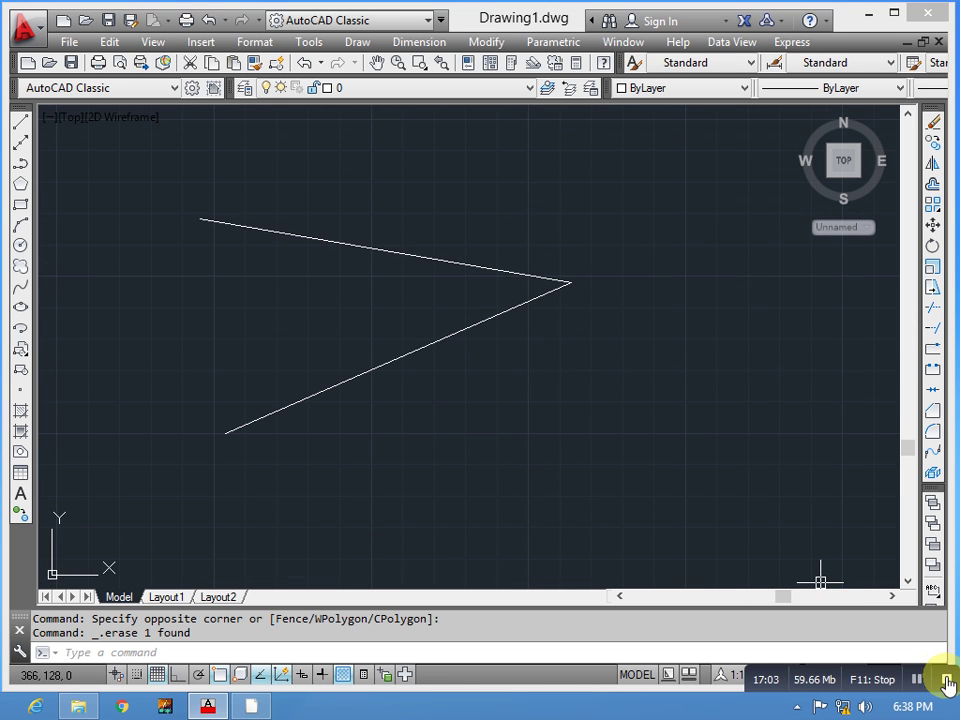